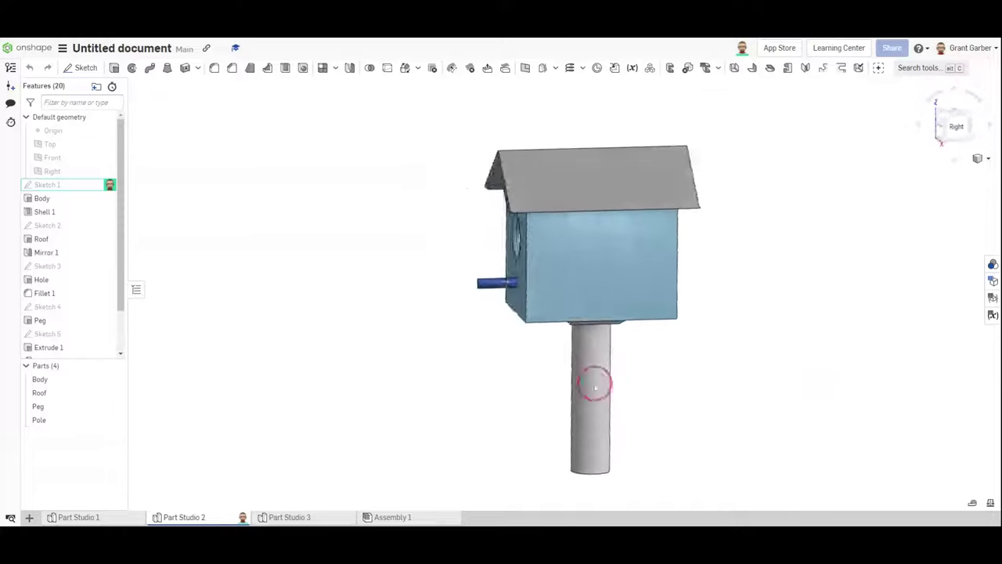
Open Part Studio 3 and start a sketch on the Front plane, viewed straight on.
click(288, 517)
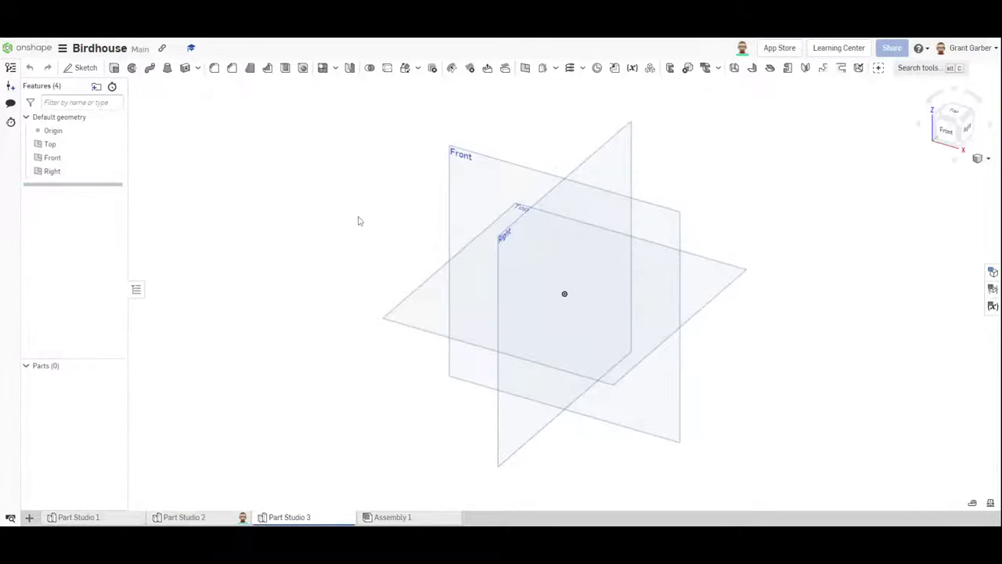
click(86, 69)
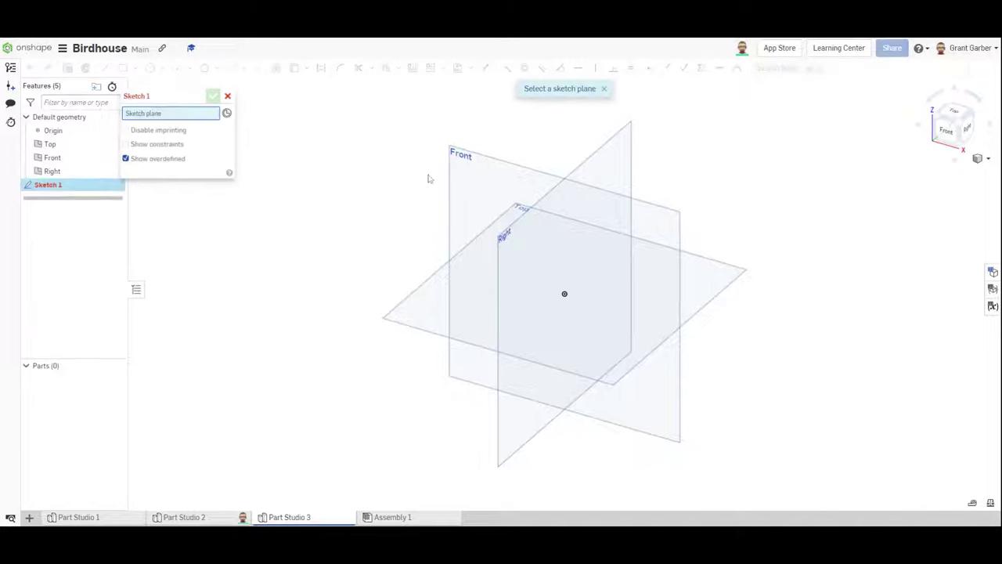
click(469, 169)
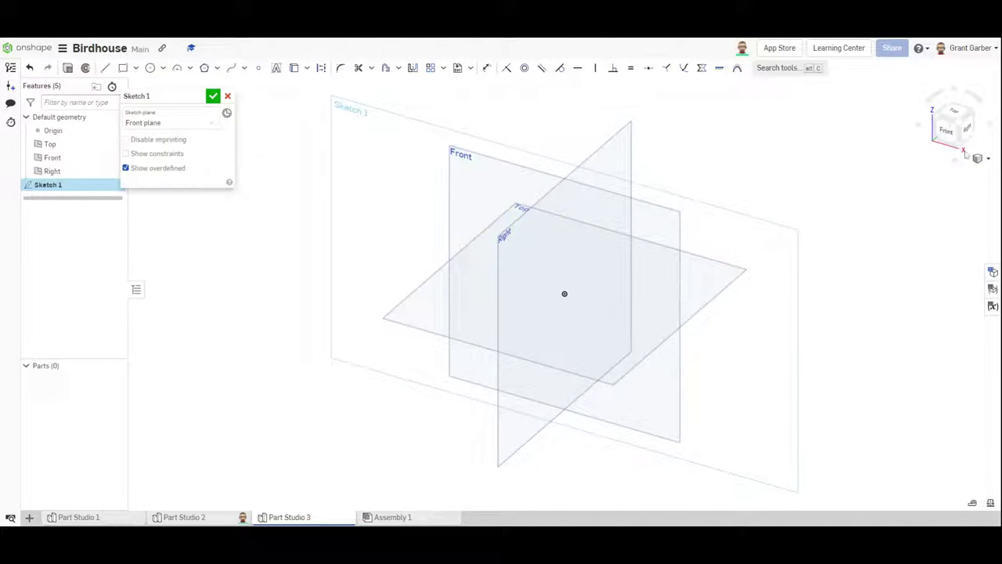
key(n)
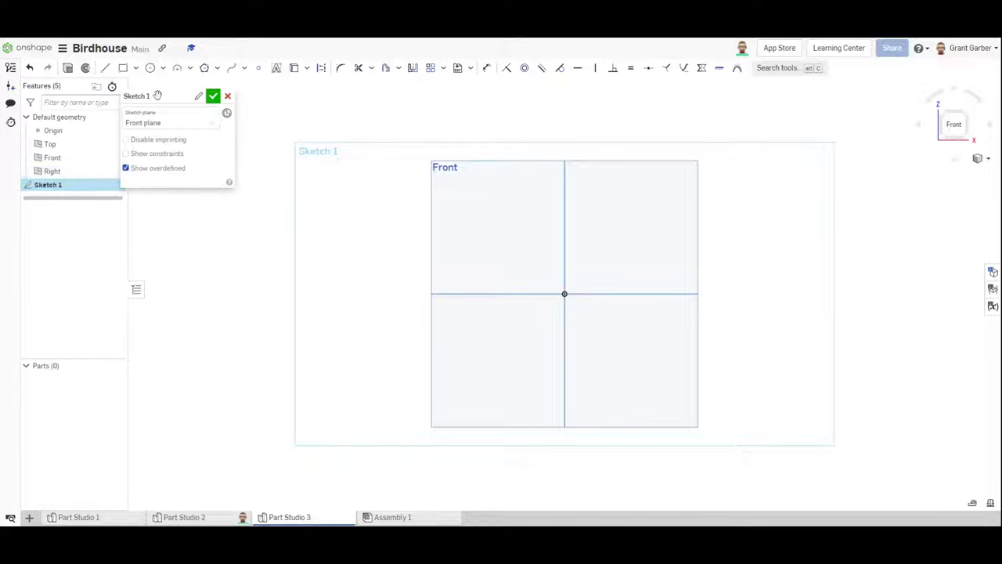
Hide the Top and Right planes, keeping the view normal to the Front sketch plane.
drag(156, 94, 185, 95)
click(114, 145)
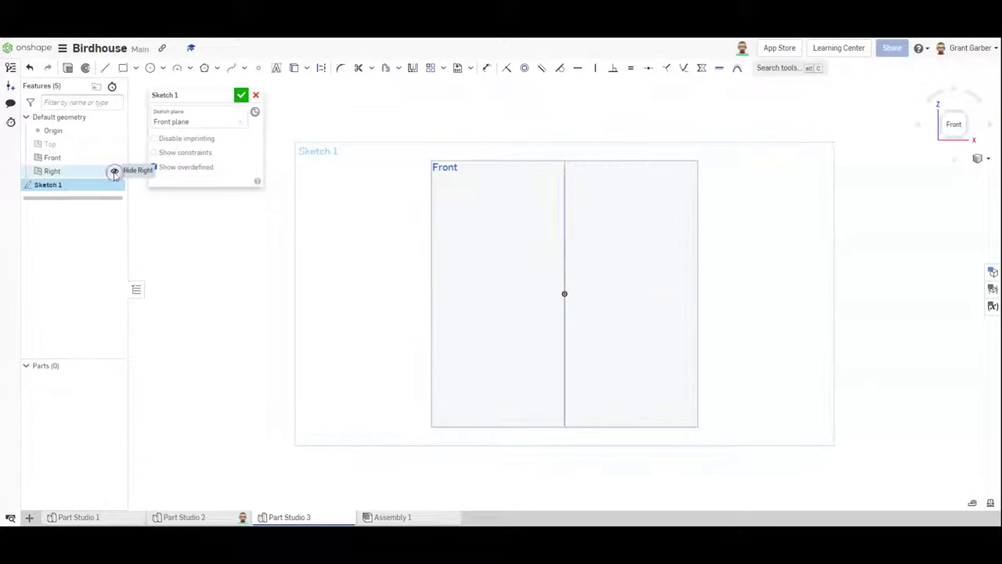
click(115, 171)
mouse_move(298, 248)
right_down()
mouse_move(246, 269)
mouse_move(284, 255)
right_up()
key(n)
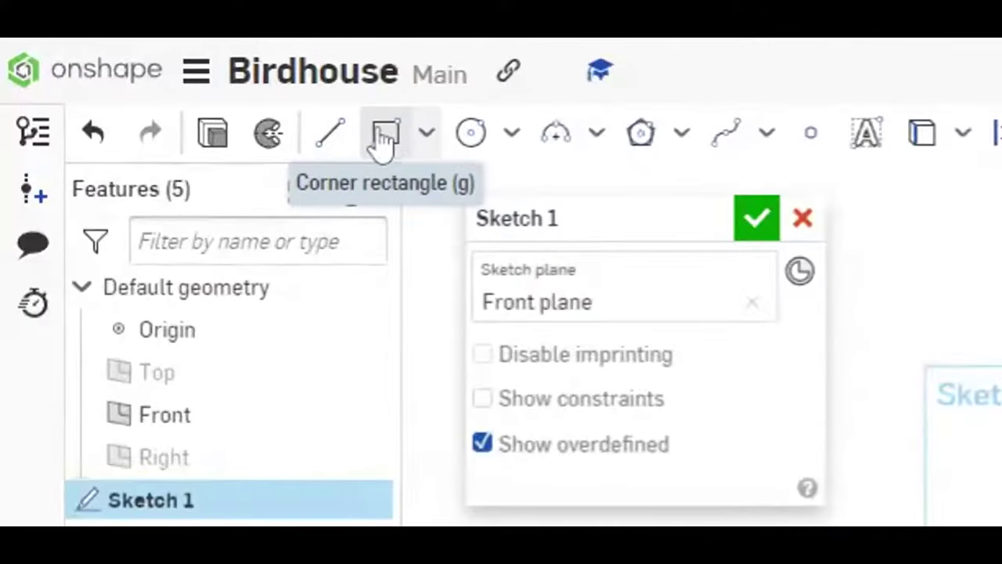
Sketch a center point rectangle on the origin, about 3.86 in wide and 4.77 in high.
click(425, 134)
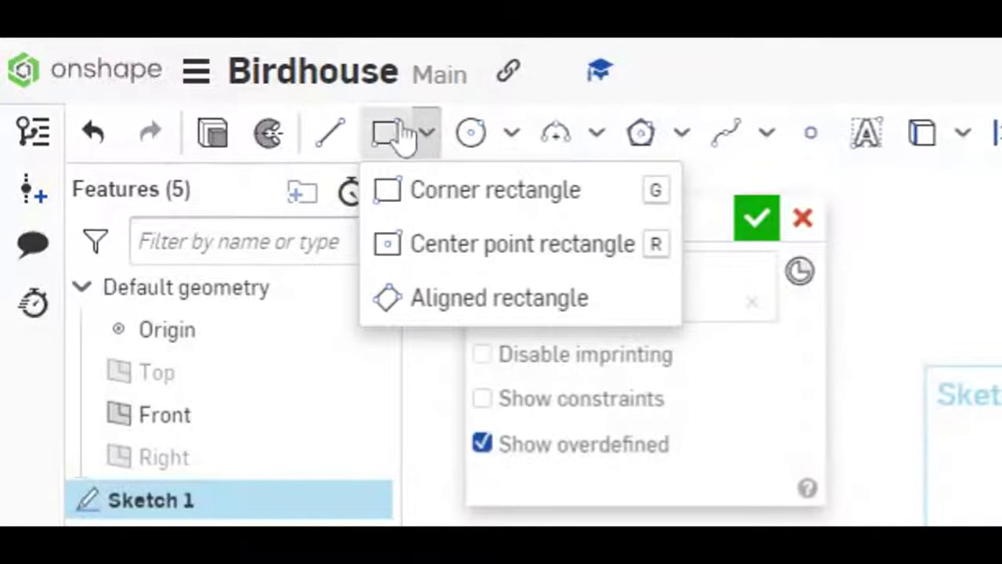
click(477, 261)
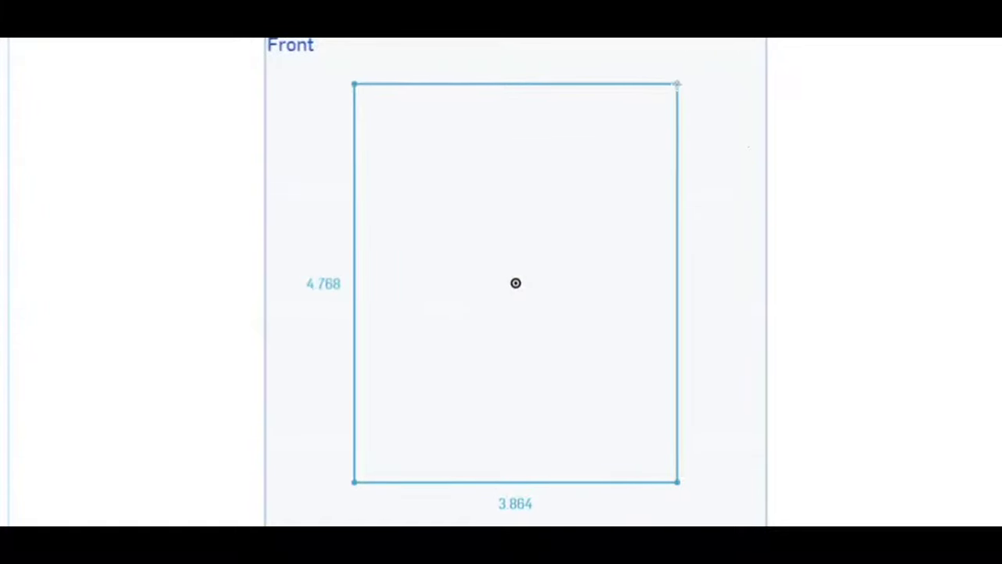
click(678, 84)
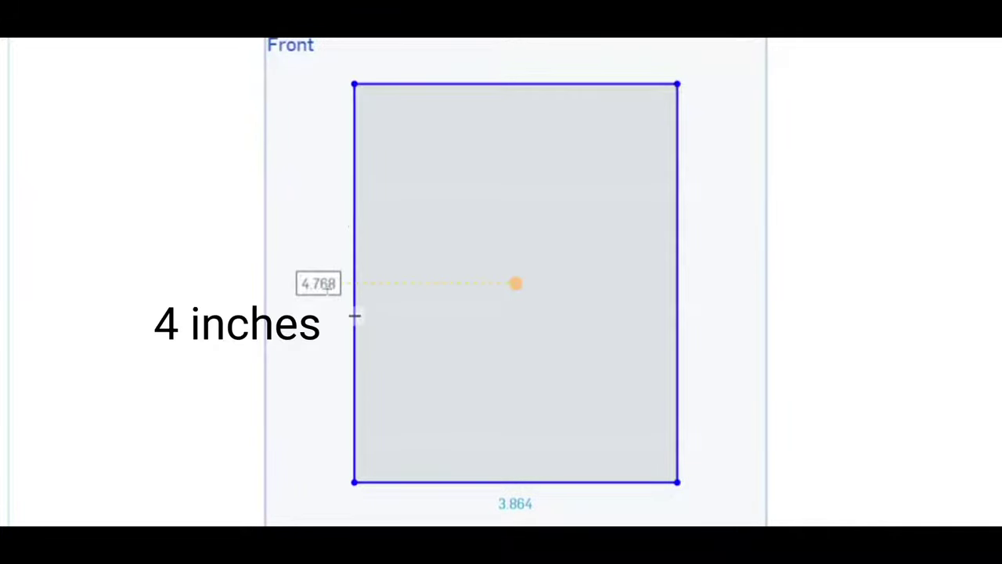
Set the rectangle's height to 4 in and its width to 3 in.
click(327, 249)
text(4)
key(Return)
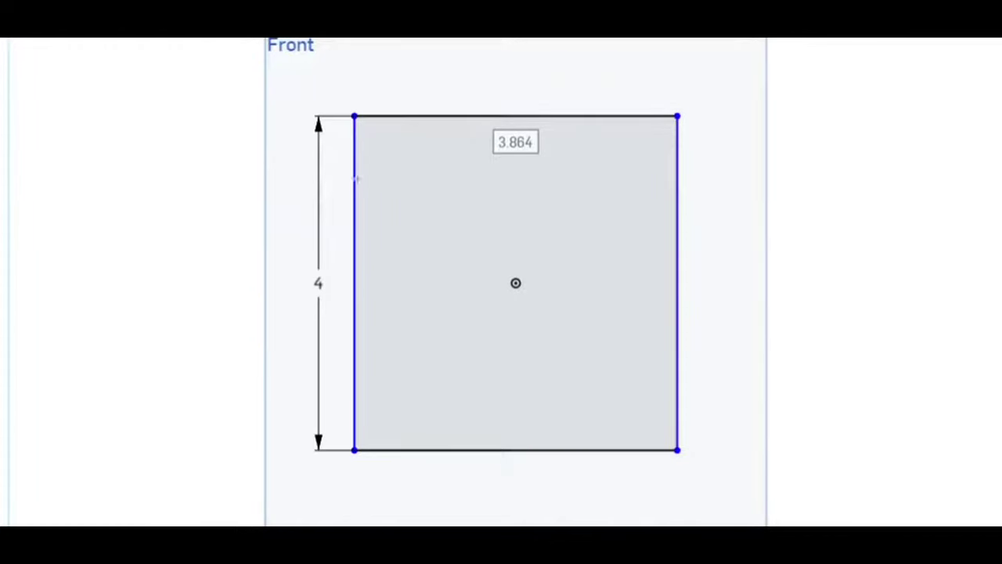
click(388, 304)
text(3)
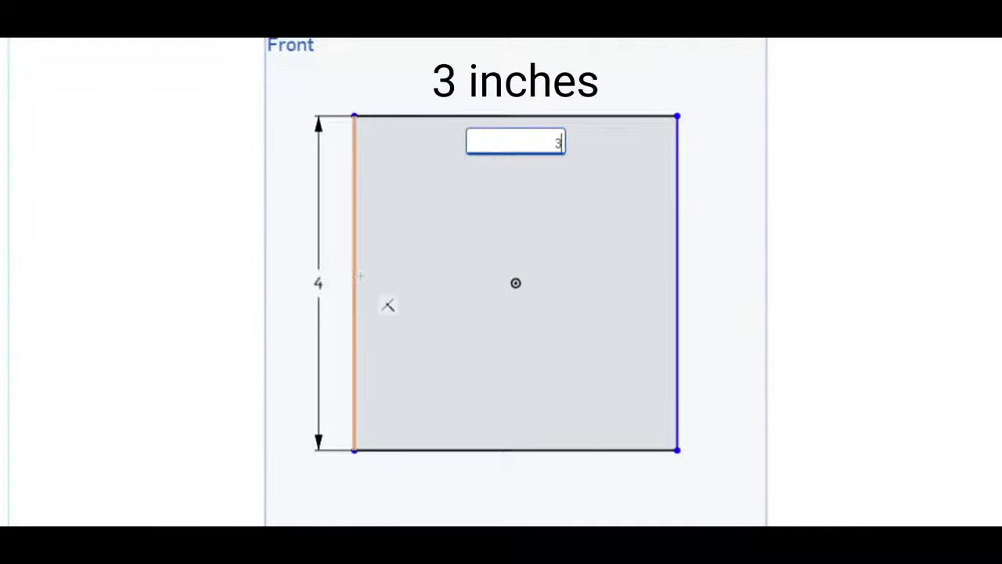
key(Return)
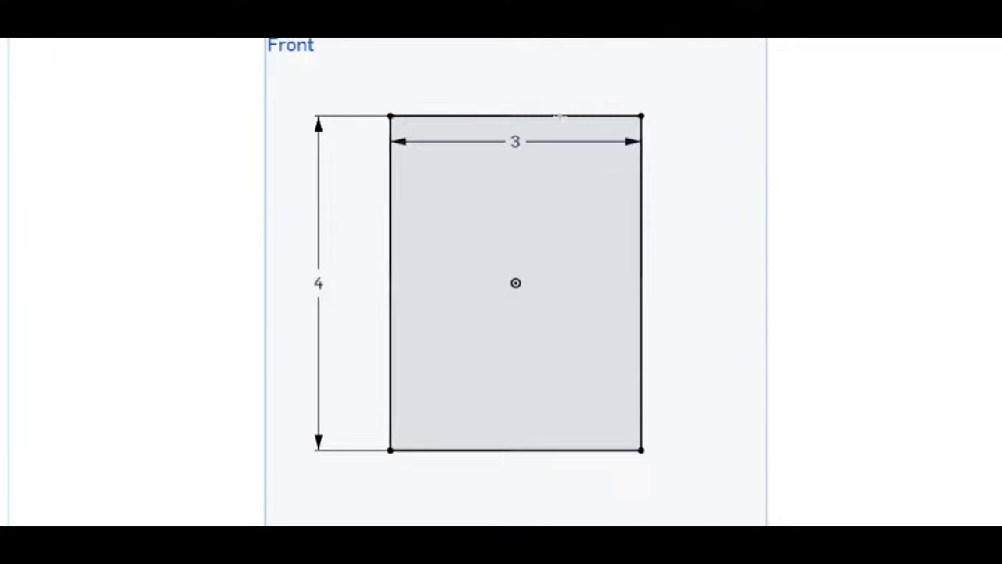
Draw two sloping lines from the upper edge's midpoint to the rectangle's left and right sides, about 1.86 in and 1.99 in long.
click(323, 129)
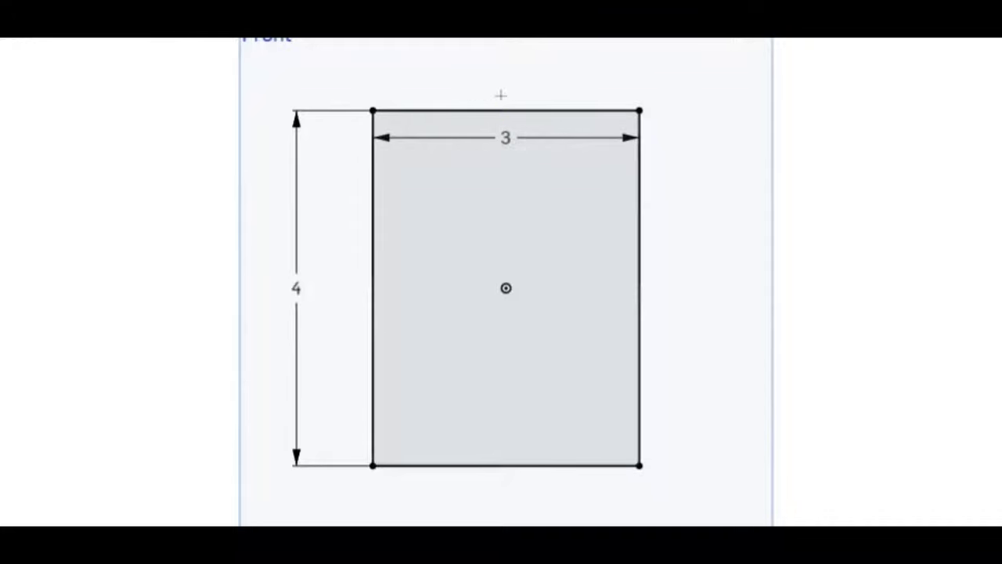
click(506, 110)
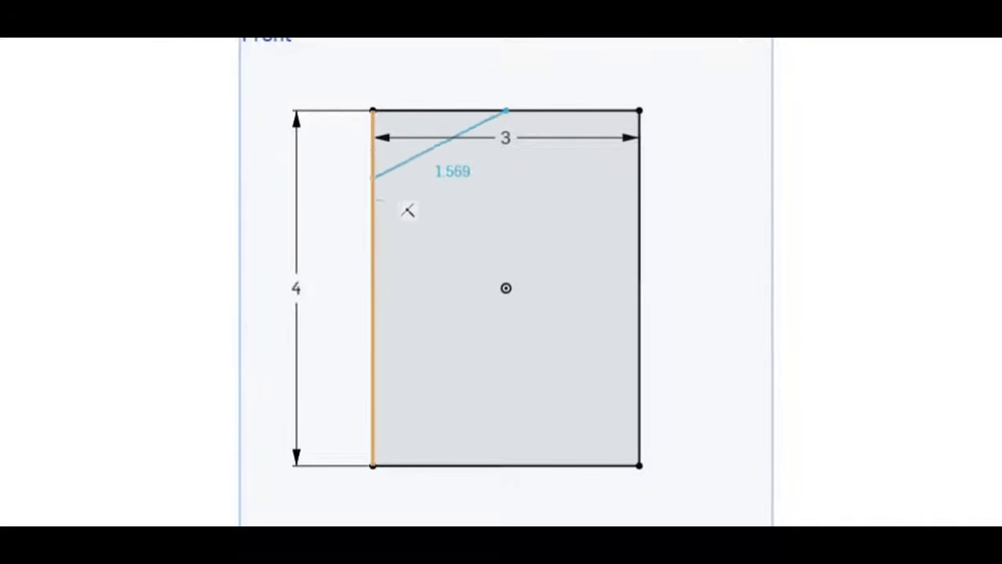
click(372, 208)
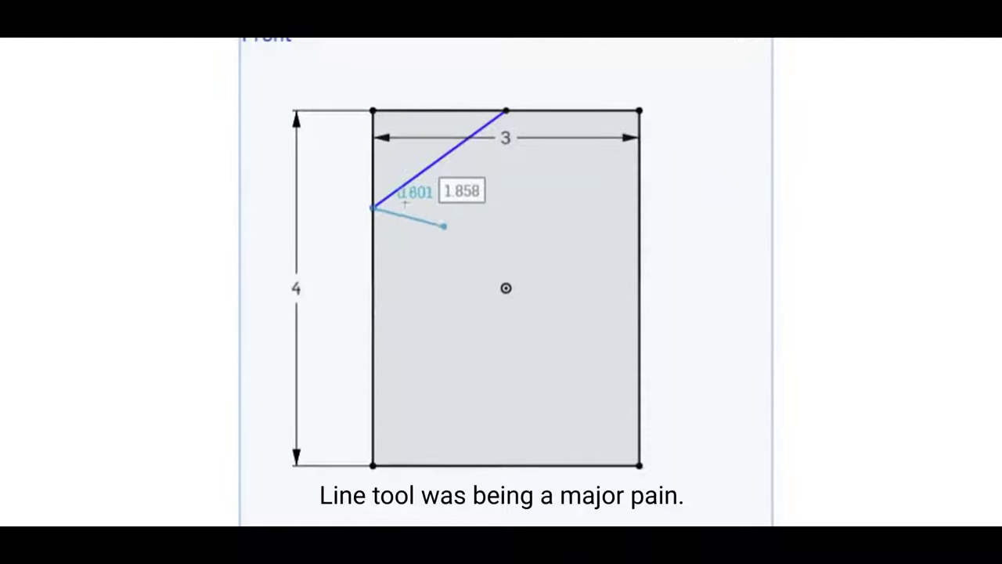
key(Return)
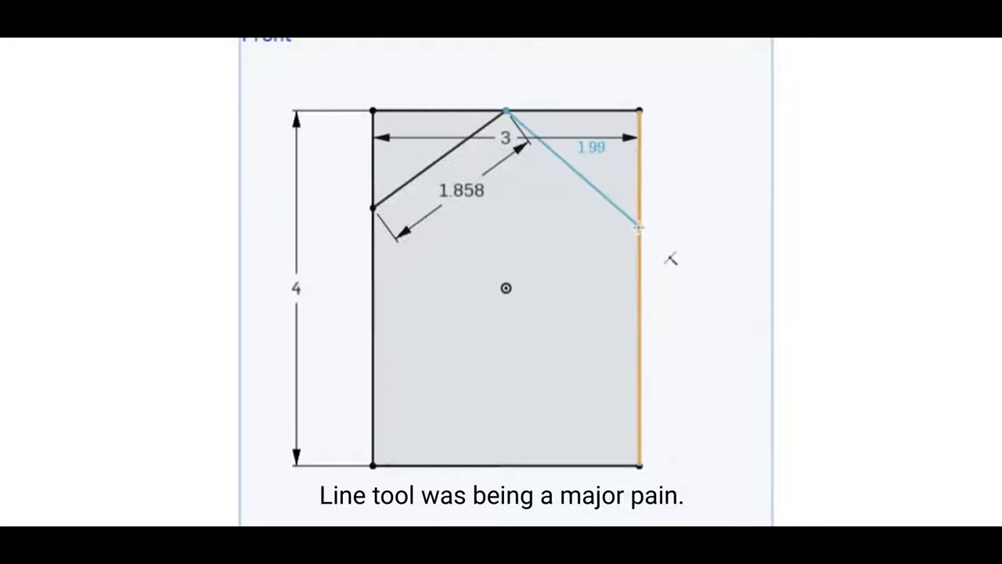
click(640, 226)
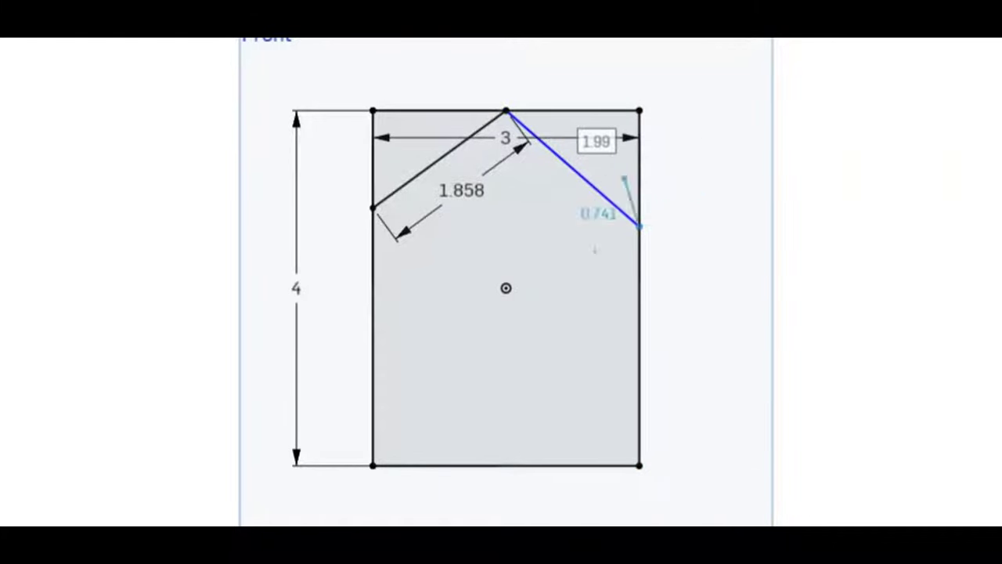
right_click(702, 229)
click(743, 249)
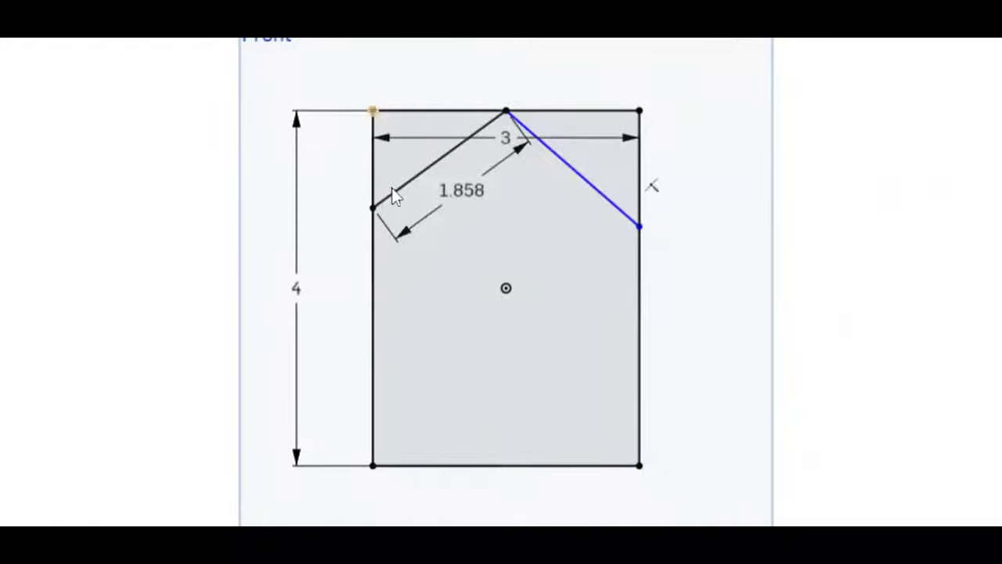
Delete the left sloping line's length dimension and dimension its lower end 1 in below the rectangle's upper left corner.
click(471, 197)
key(Delete)
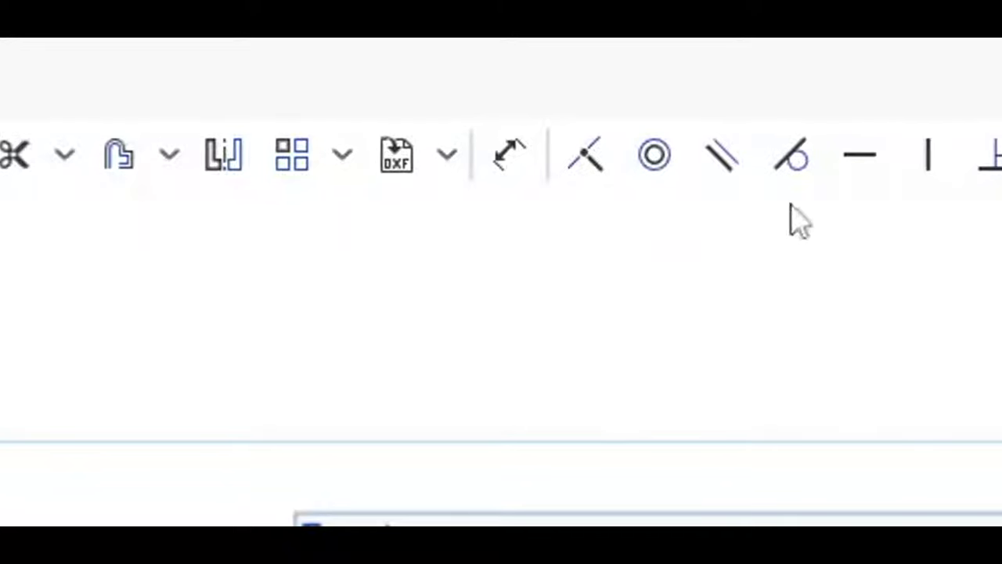
click(510, 161)
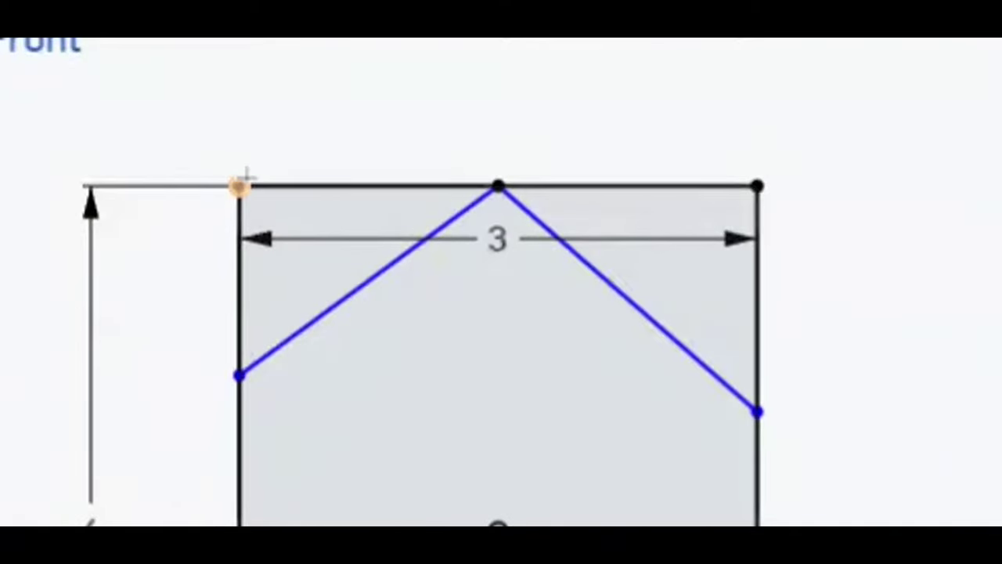
click(239, 185)
click(240, 374)
click(31, 271)
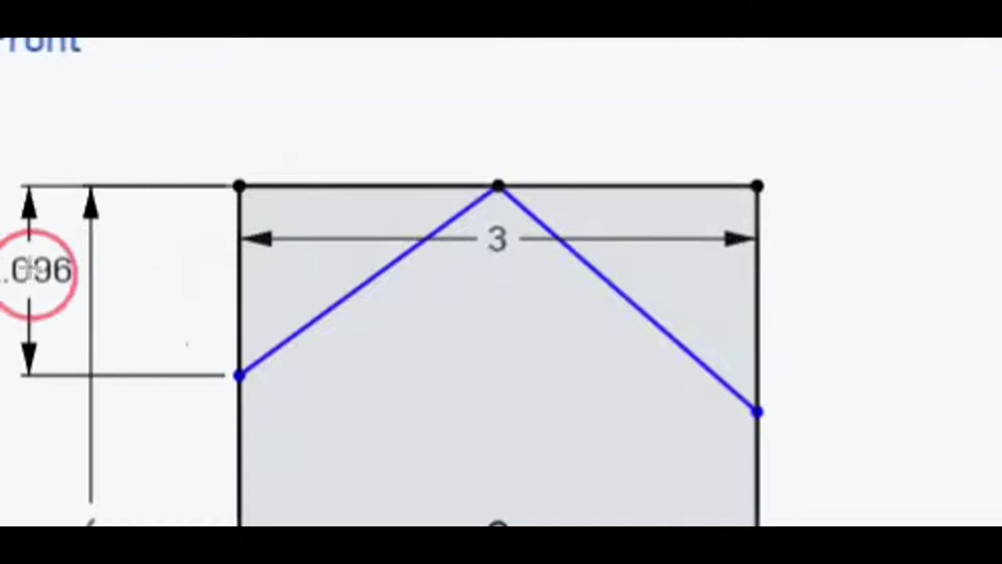
text(1)
key(Return)
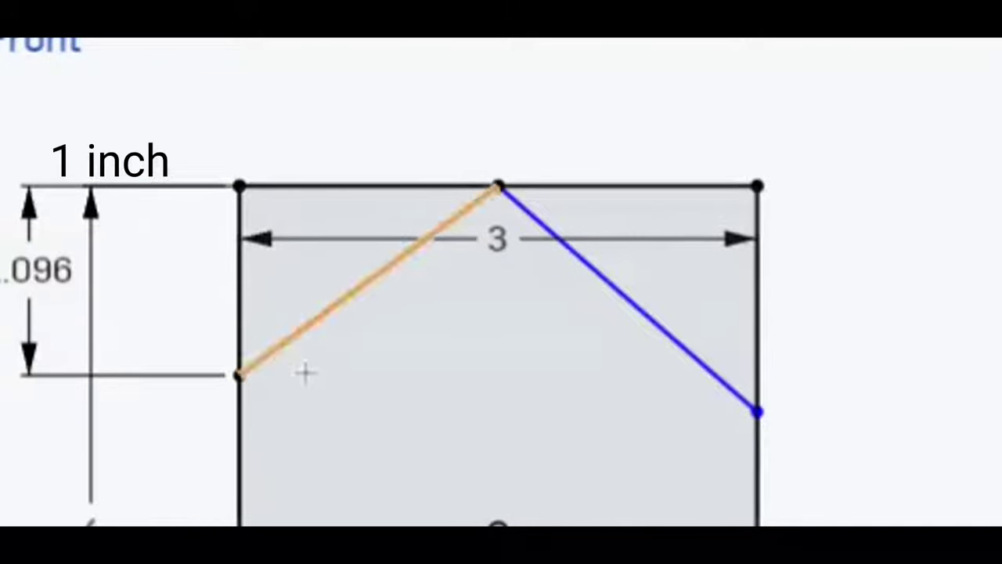
Dimension the right sloping line's lower end 1 in below the rectangle's upper right corner and finish the sketch.
click(757, 410)
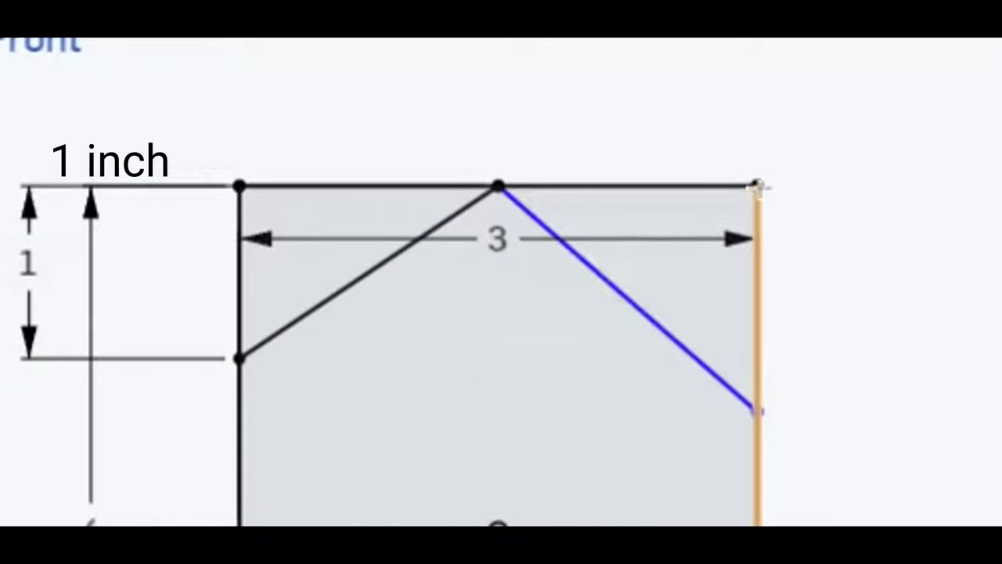
click(756, 185)
click(855, 296)
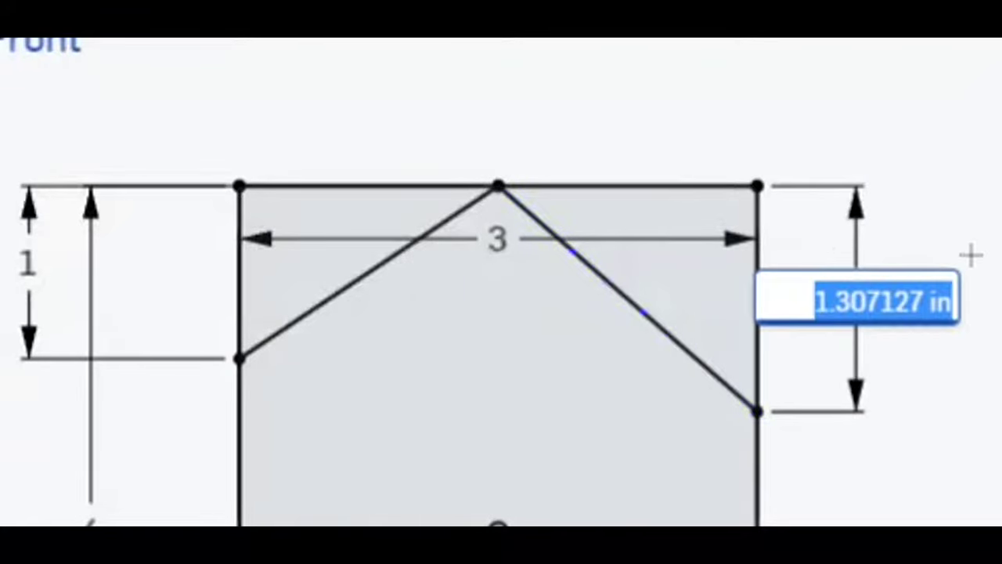
text(1)
key(Return)
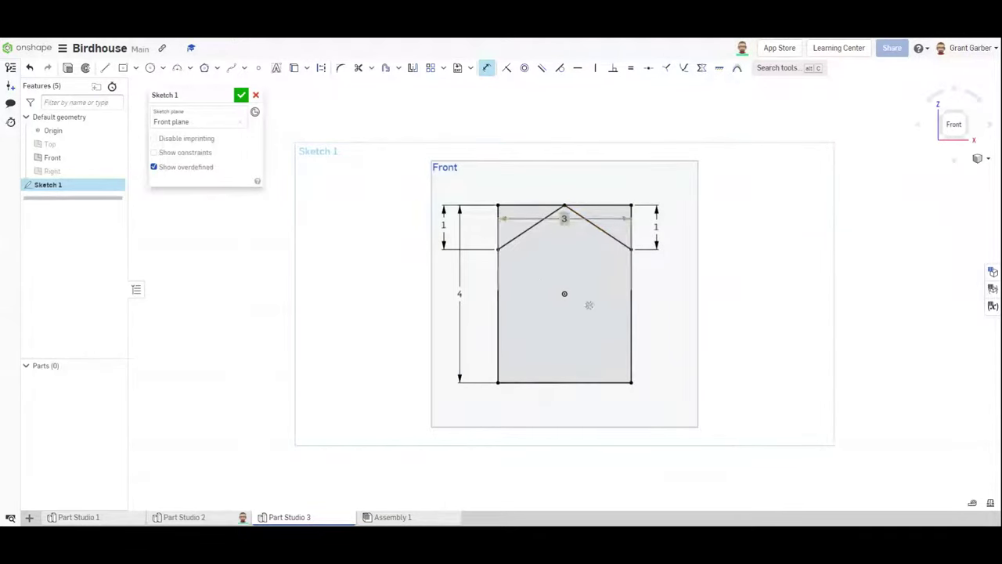
click(240, 97)
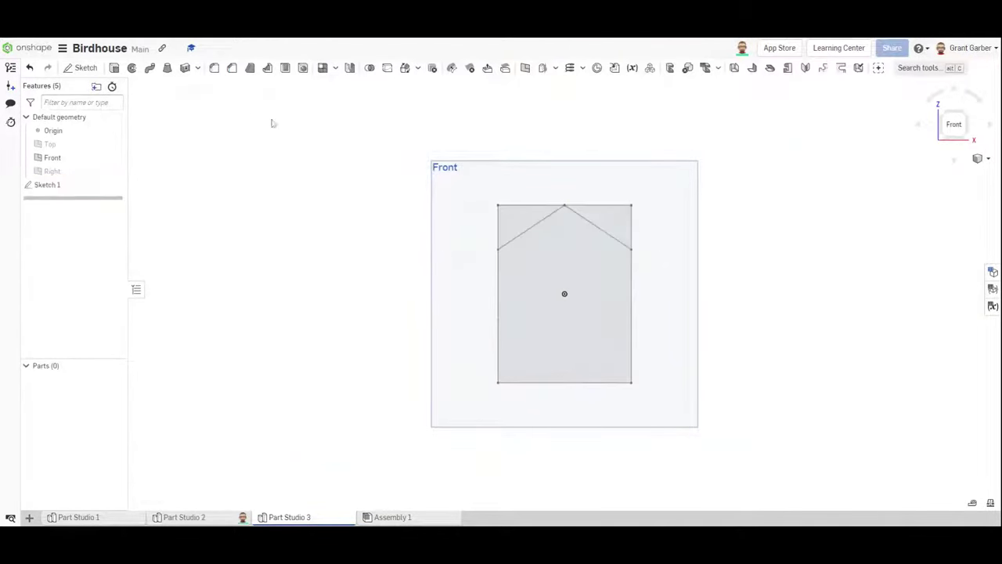
Extrude the house-shaped sketch region as a new solid, symmetric about the Front plane, with a depth of 4 in.
click(113, 68)
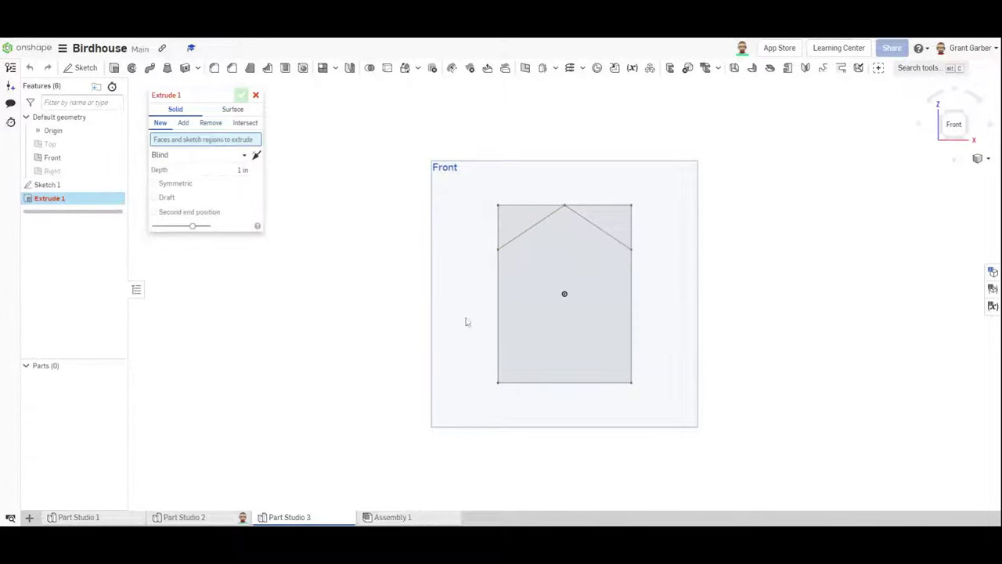
click(552, 270)
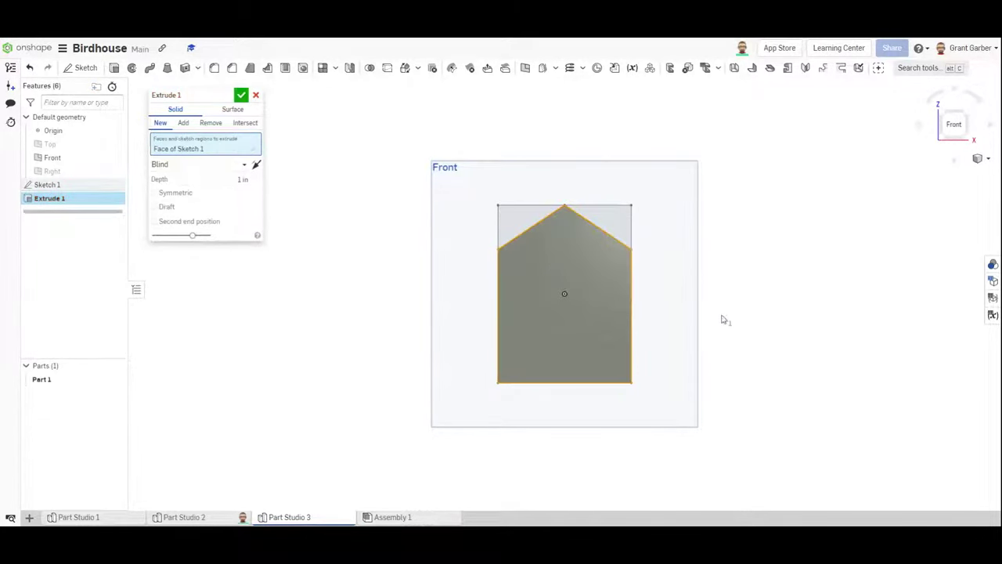
right_drag(723, 319, 670, 353)
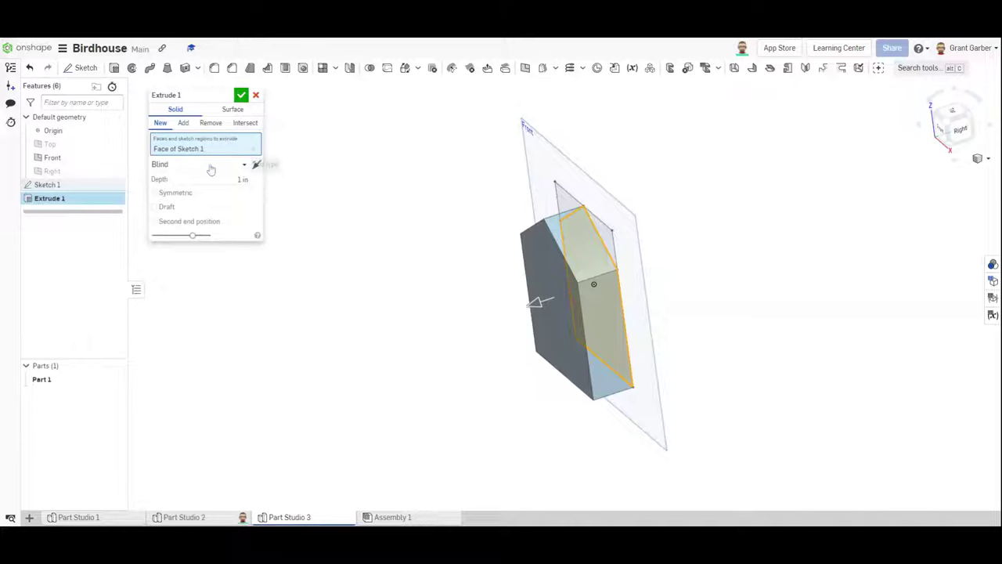
drag(537, 302, 493, 317)
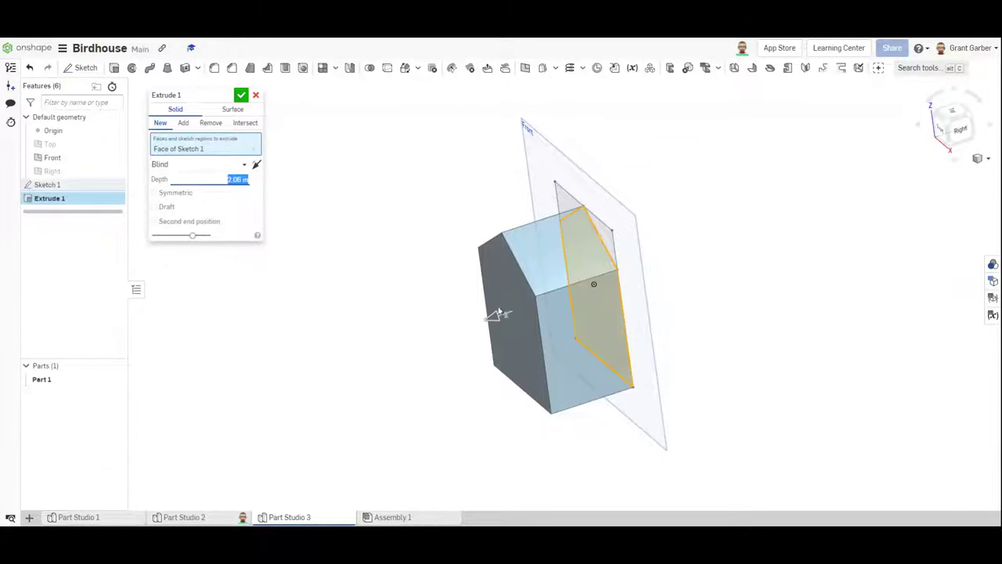
drag(501, 321, 478, 273)
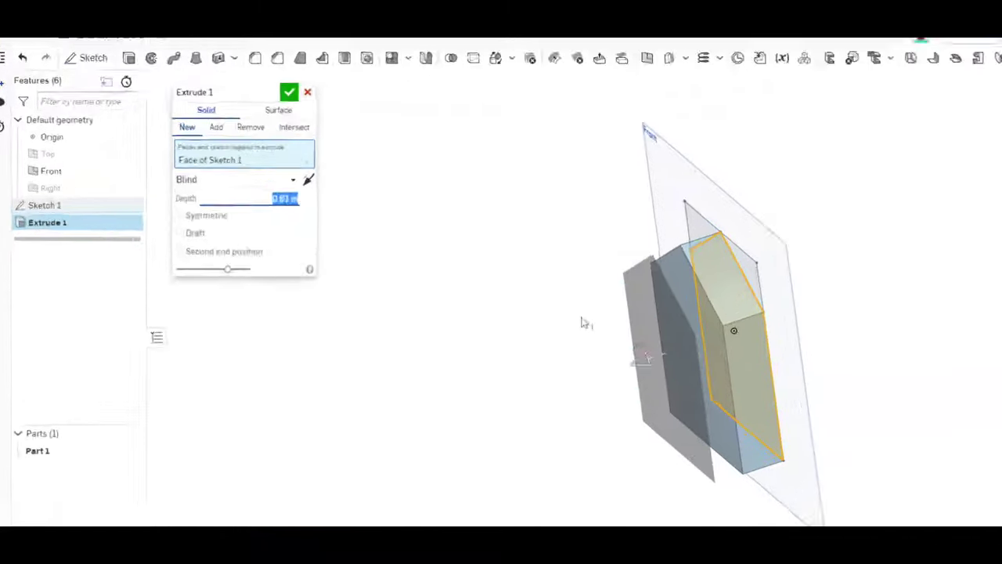
click(346, 382)
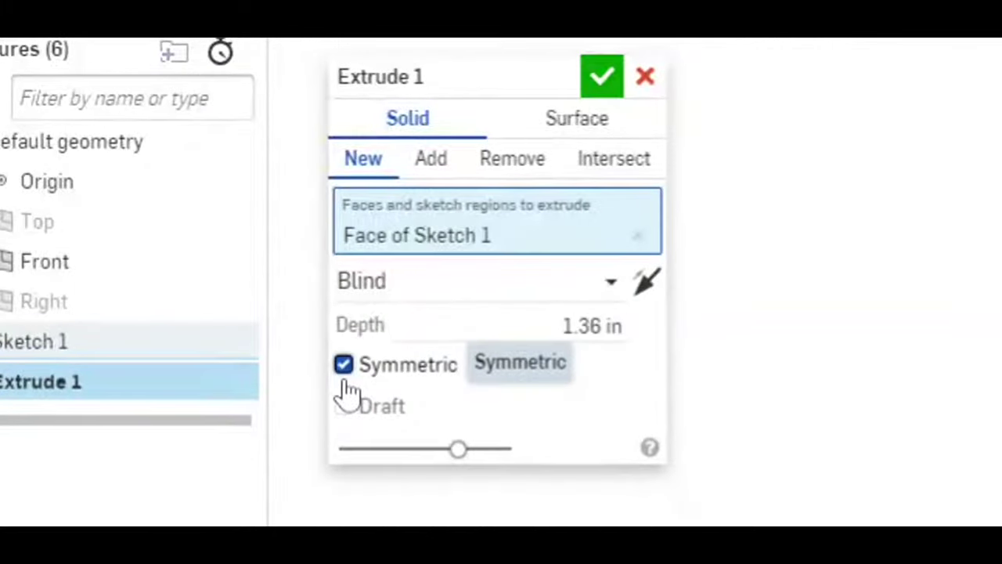
drag(548, 302, 478, 286)
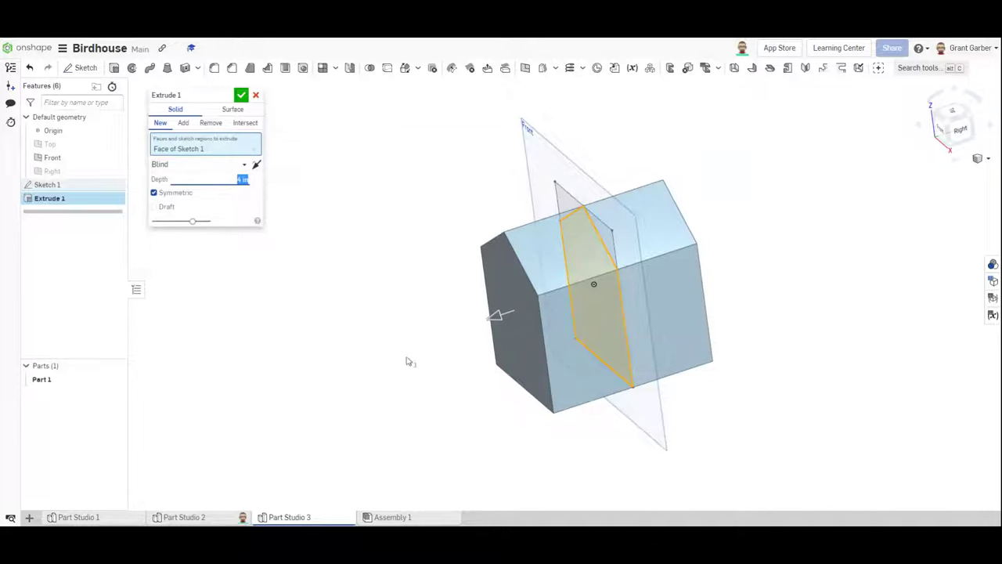
click(241, 97)
right_drag(399, 394, 349, 381)
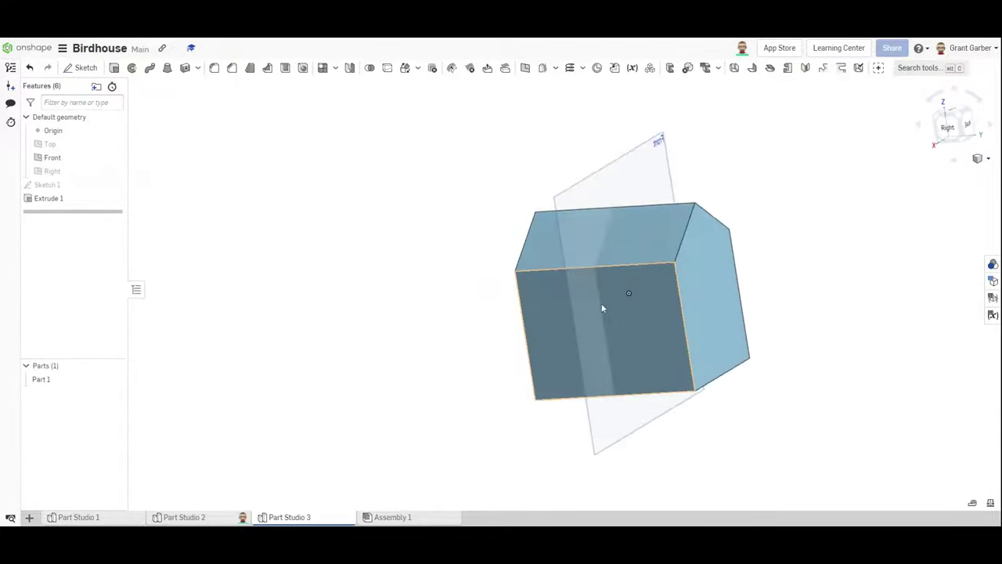
mouse_move(602, 305)
right_down()
mouse_move(545, 242)
mouse_move(418, 295)
mouse_move(600, 297)
right_up()
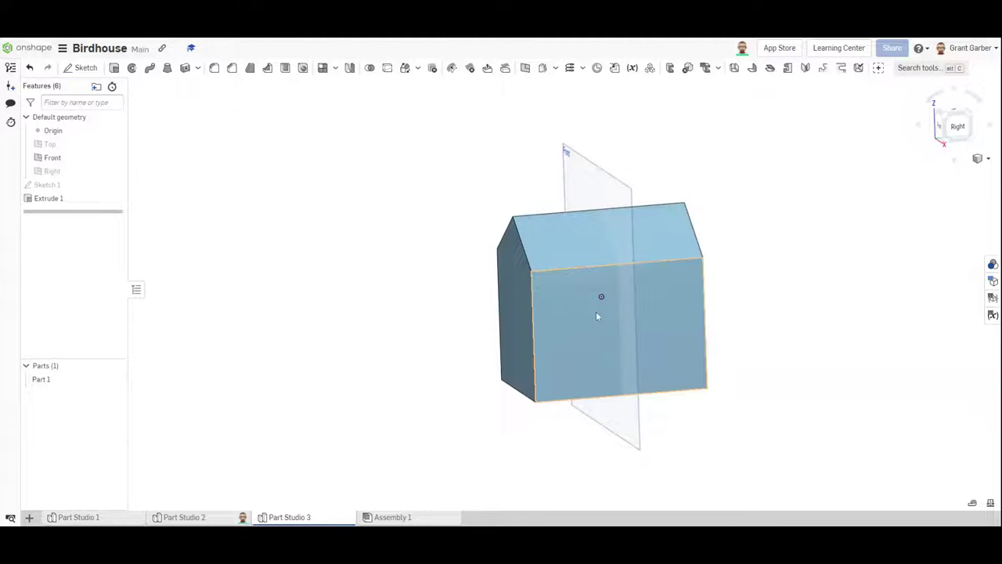
right_drag(454, 326, 552, 307)
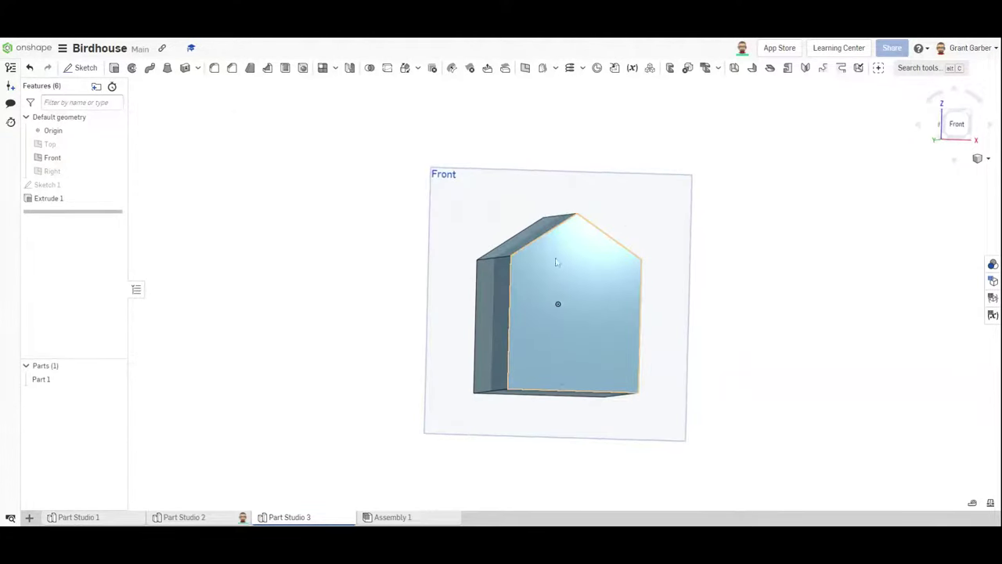
right_drag(457, 342, 430, 293)
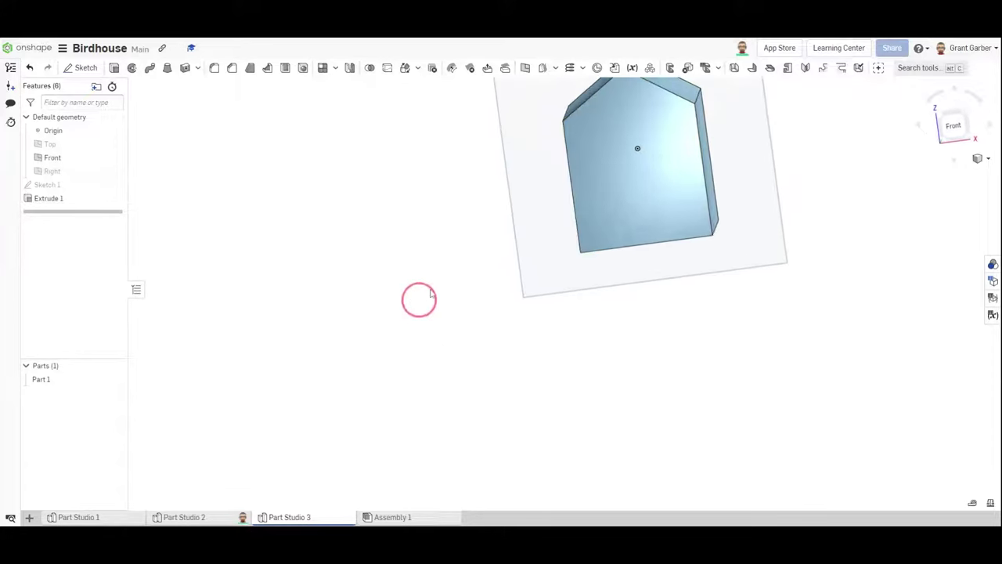
right_drag(844, 233, 814, 228)
key(f)
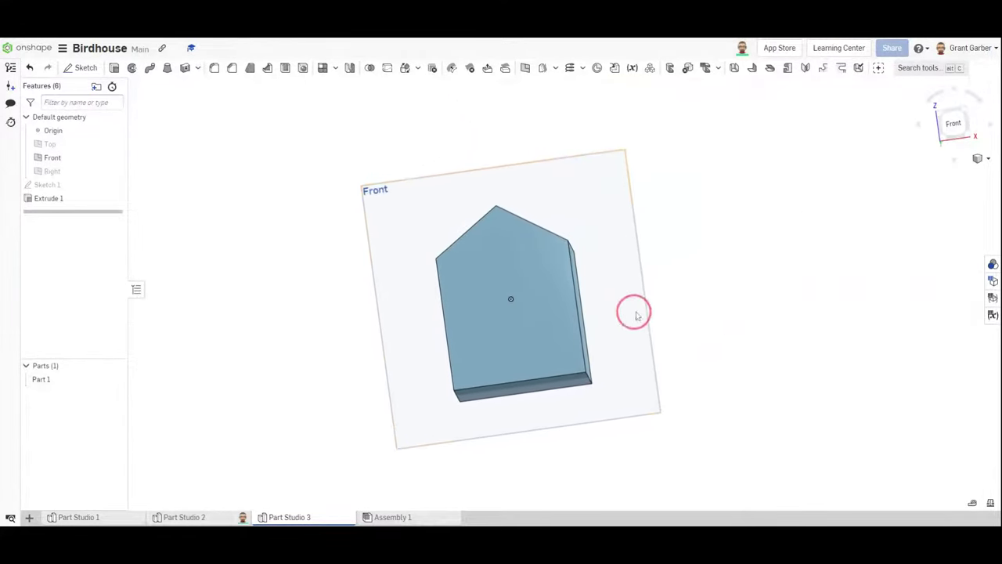
right_drag(638, 315, 635, 275)
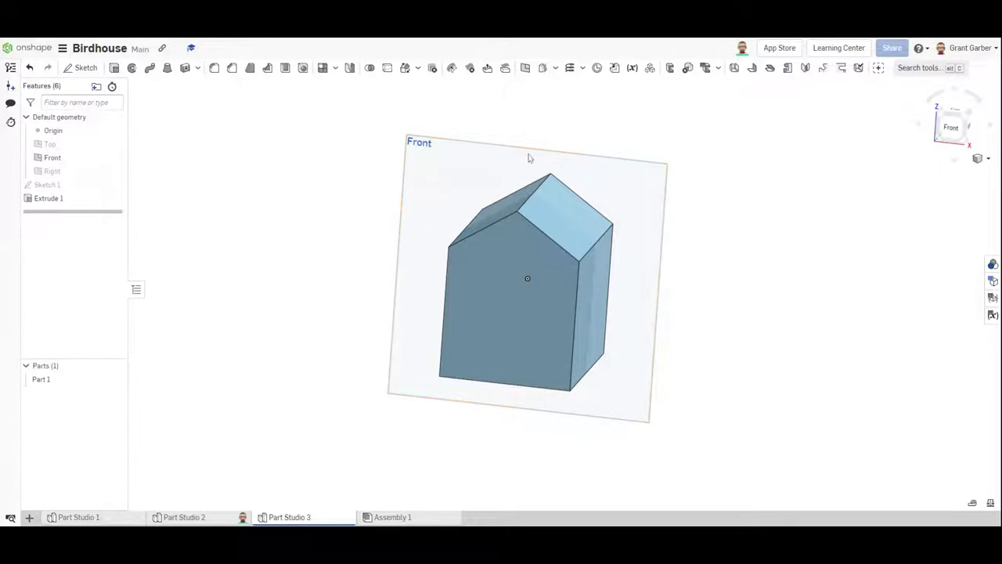
Start a new sketch on the Front plane, viewed straight on, and offset the house's left roof edge 0.25 in outward.
click(92, 68)
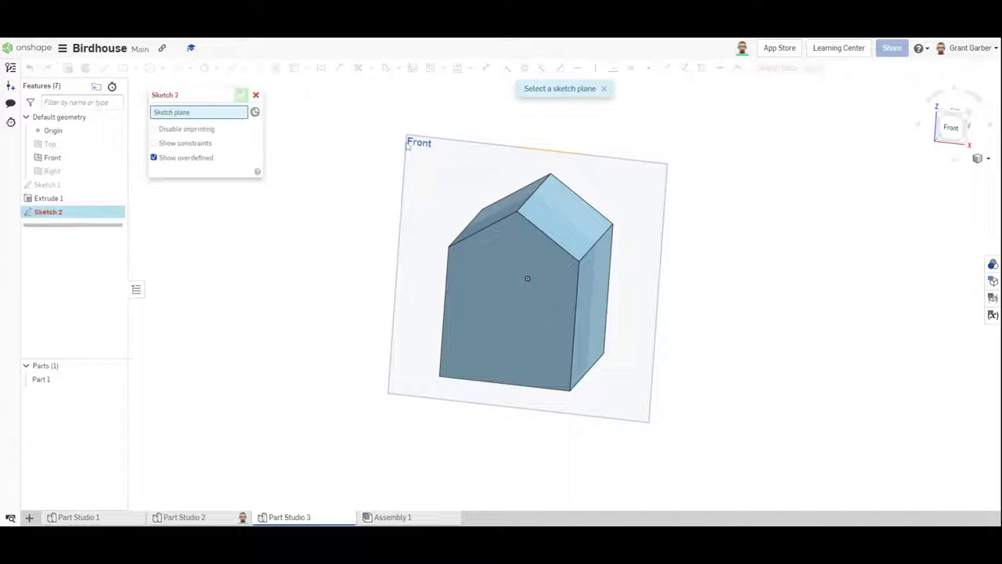
click(429, 151)
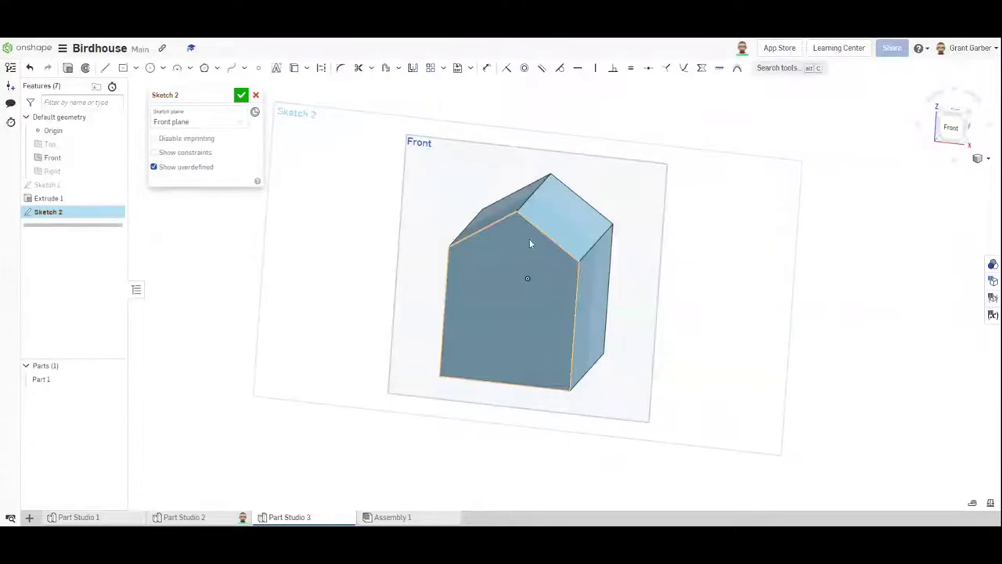
click(952, 129)
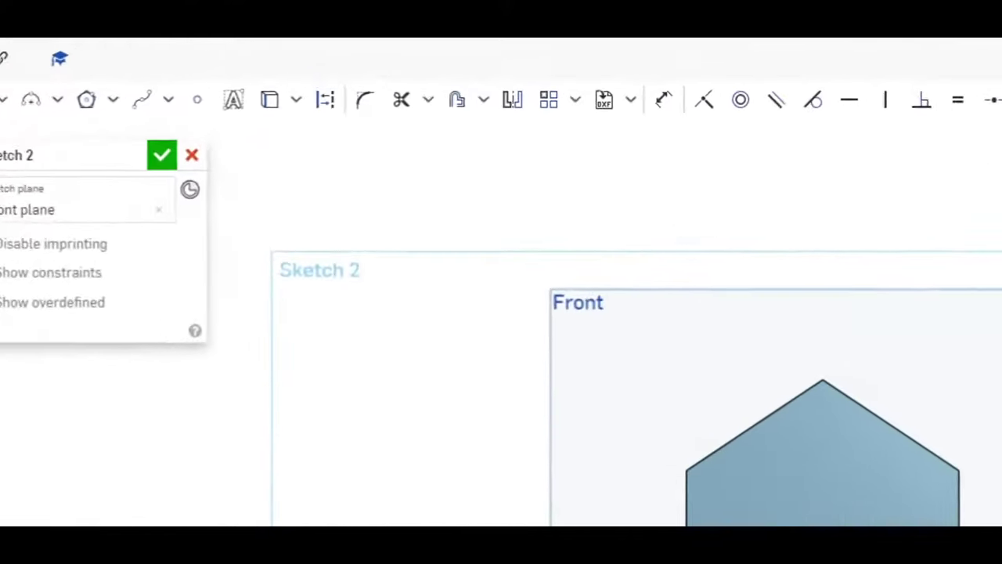
click(505, 121)
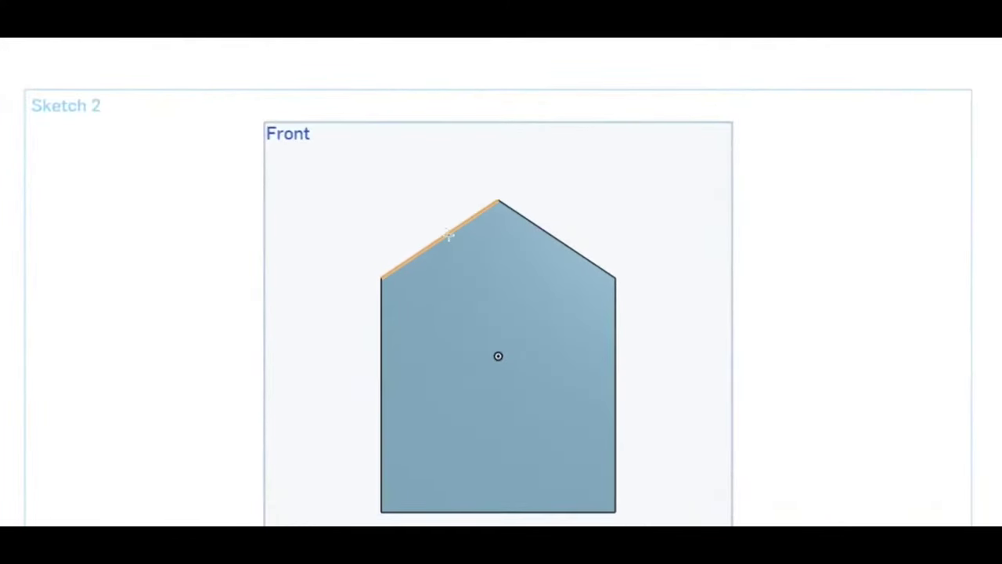
click(448, 233)
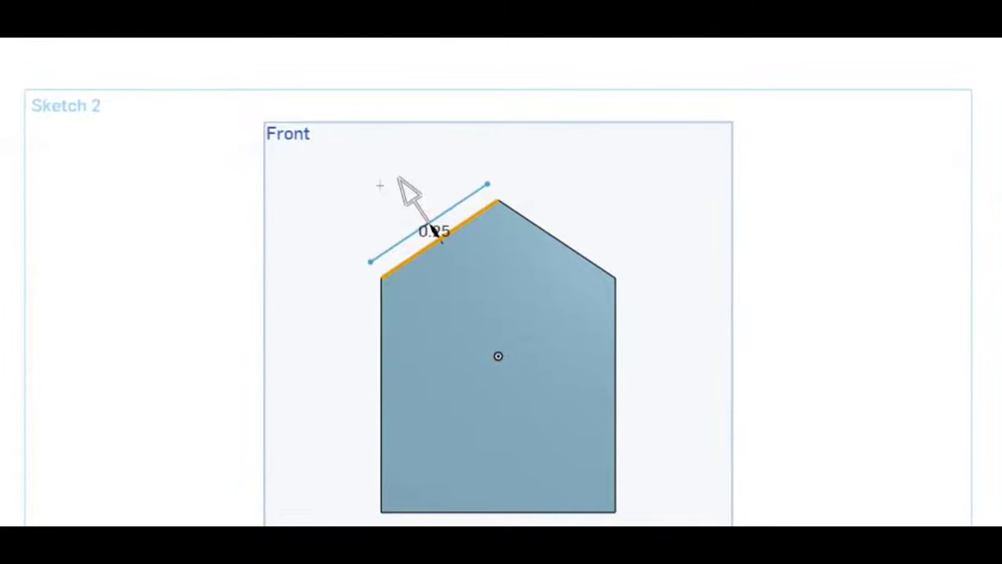
click(436, 228)
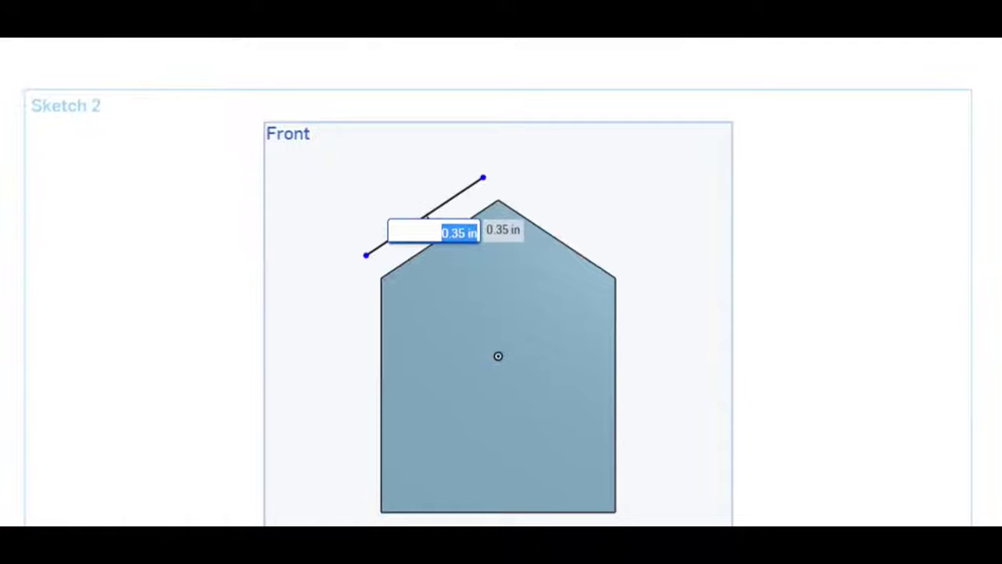
key(BackSpace)
key(Return)
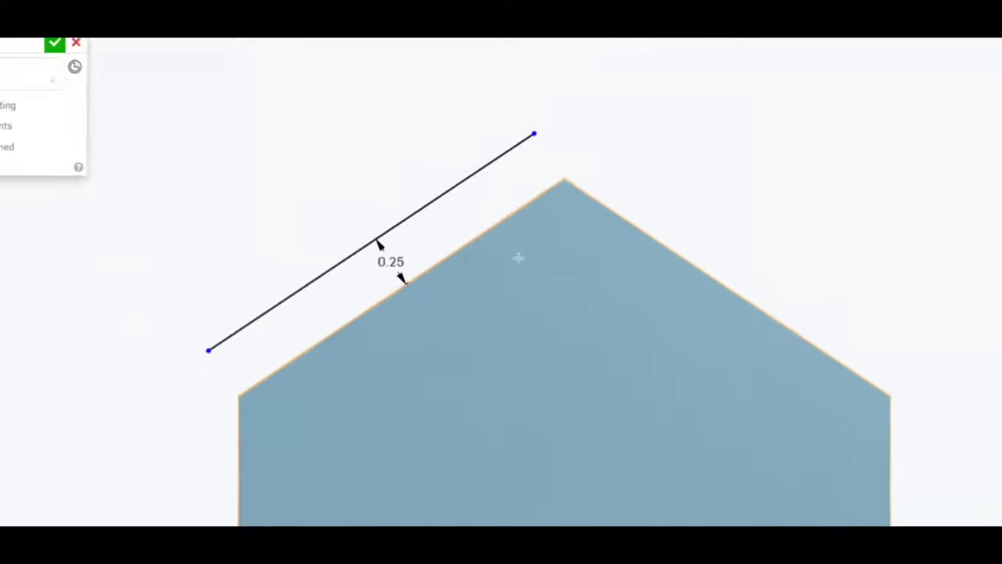
Project the house's left sloping roof edge into the sketch with the Use tool.
click(105, 68)
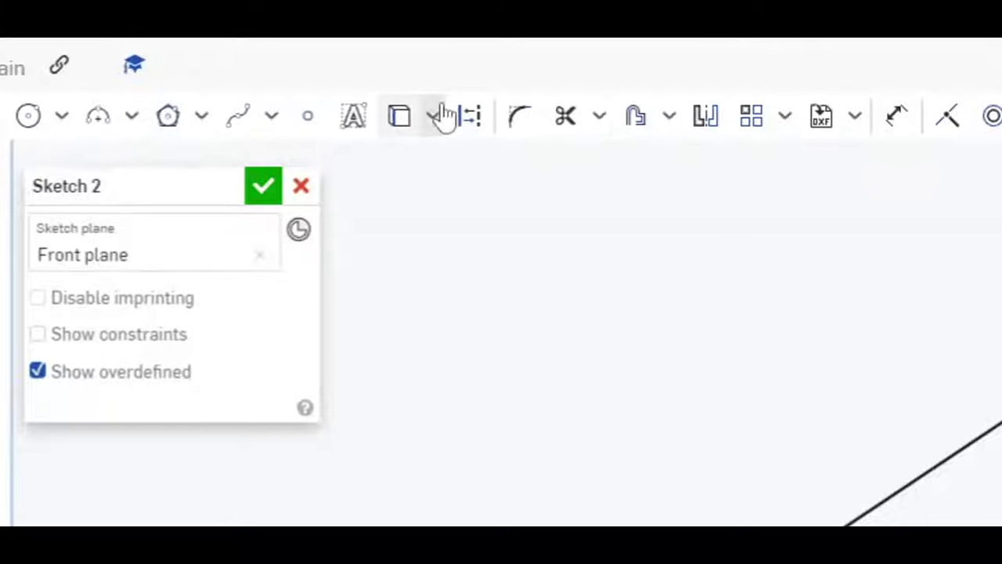
click(400, 118)
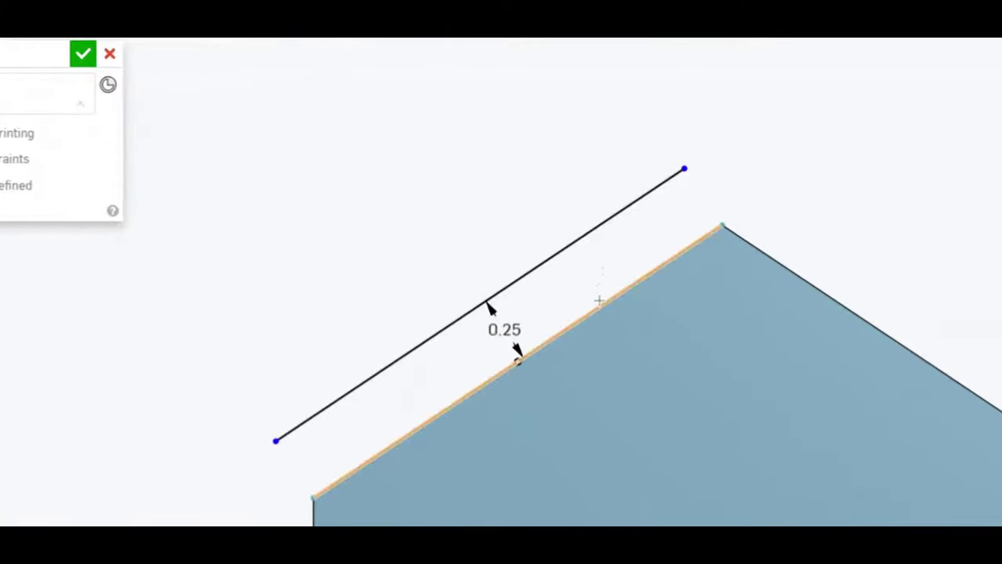
click(599, 300)
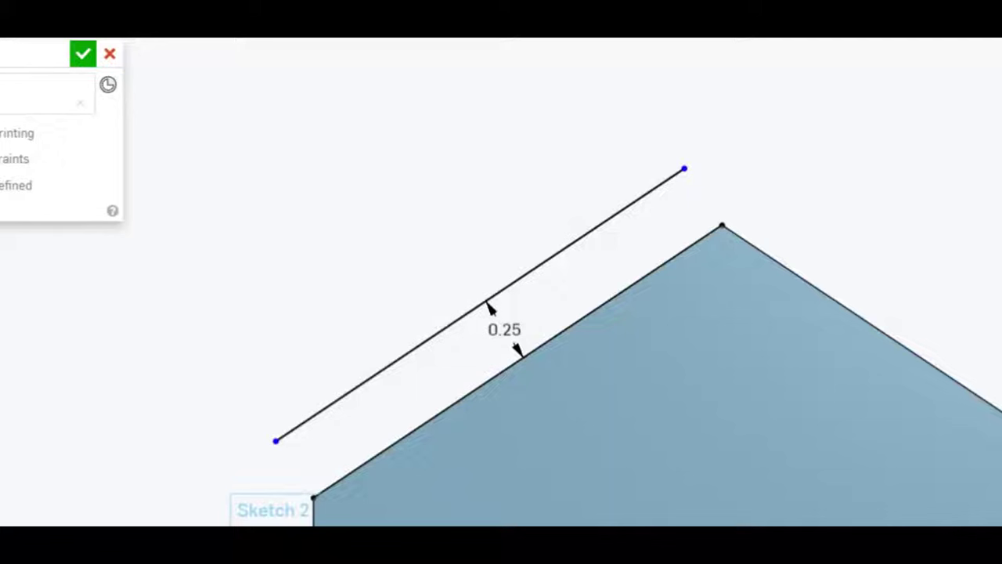
Draw a vertical line about 0.46 in long up from the roof peak and a short horizontal line outward from the left eave corner.
click(722, 227)
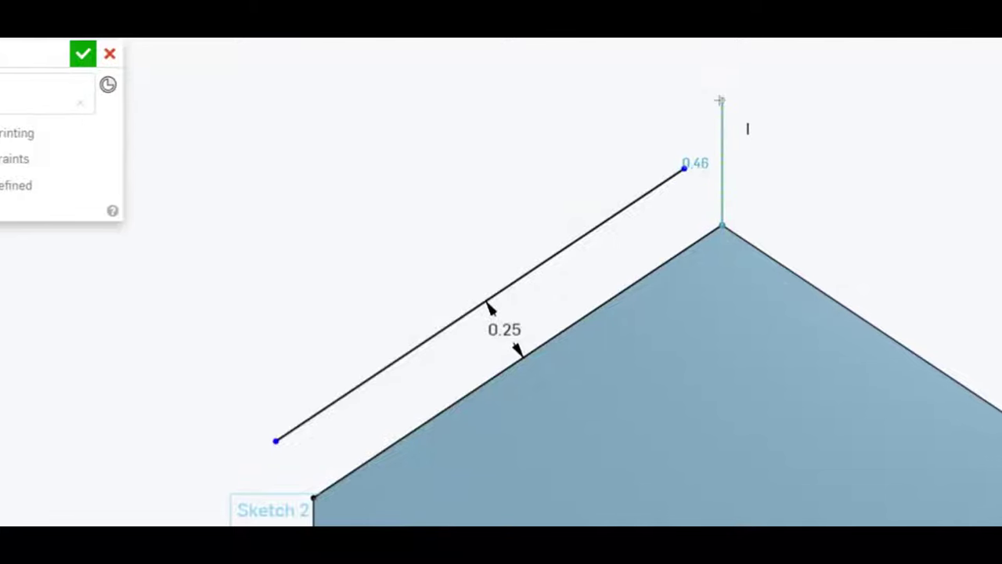
click(721, 100)
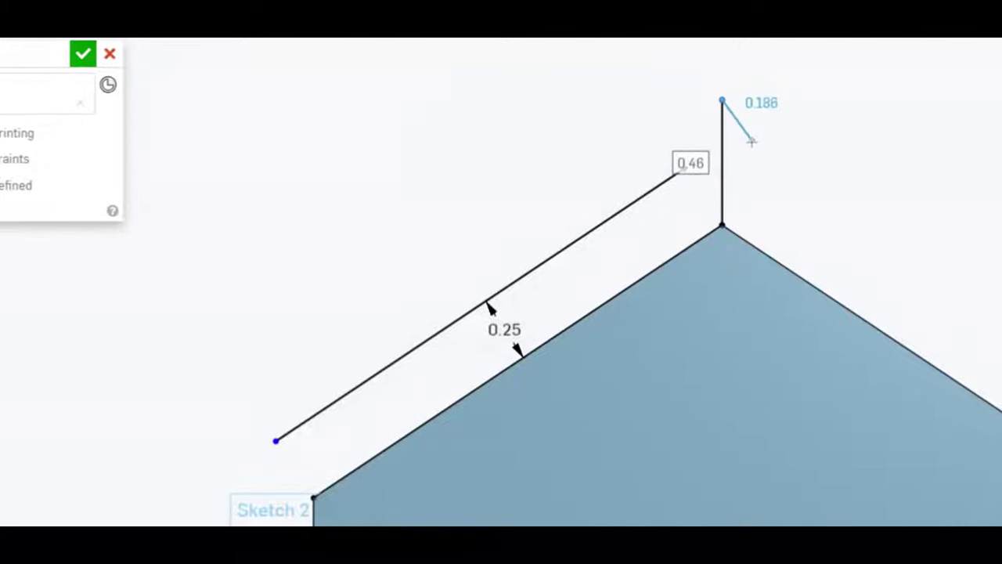
right_click(752, 142)
click(821, 153)
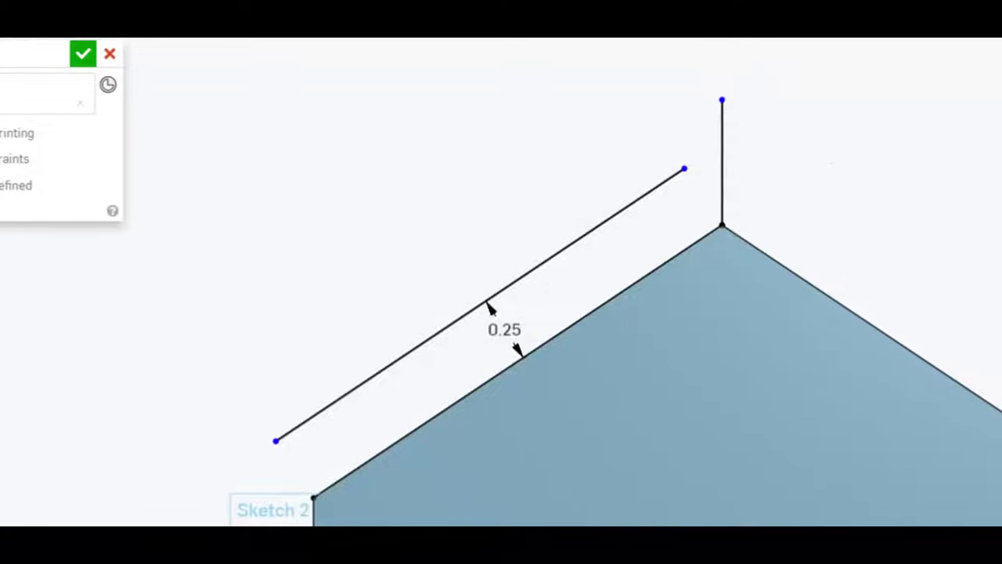
click(313, 498)
click(196, 499)
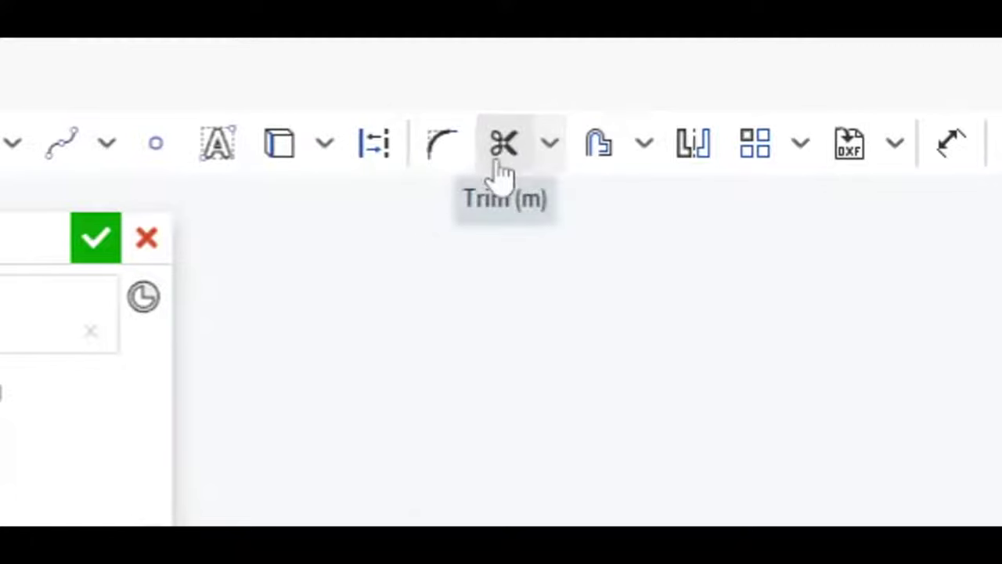
Extend the offset line's upper end to the vertical line at the peak and its lower end down to the eave line's level.
click(551, 149)
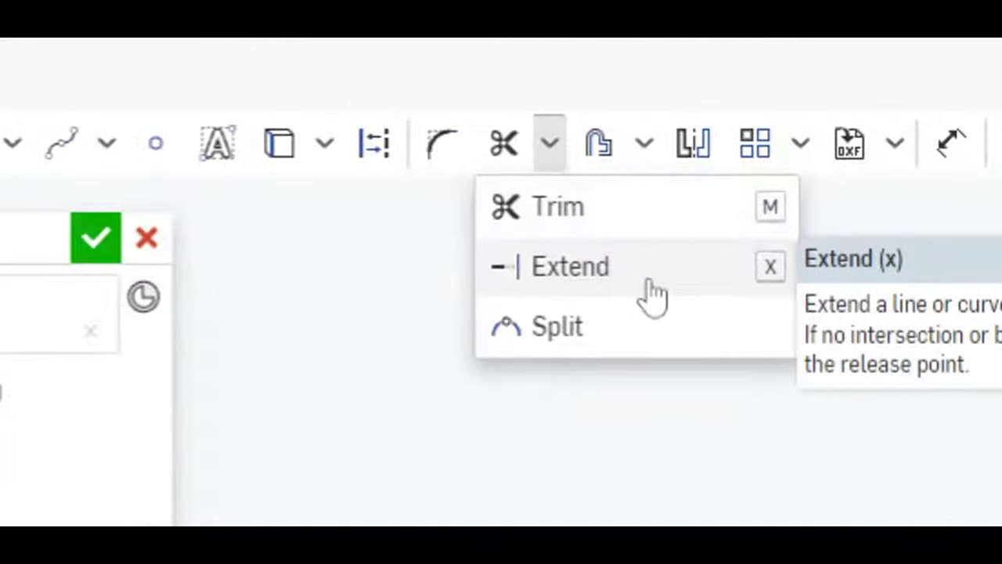
click(597, 268)
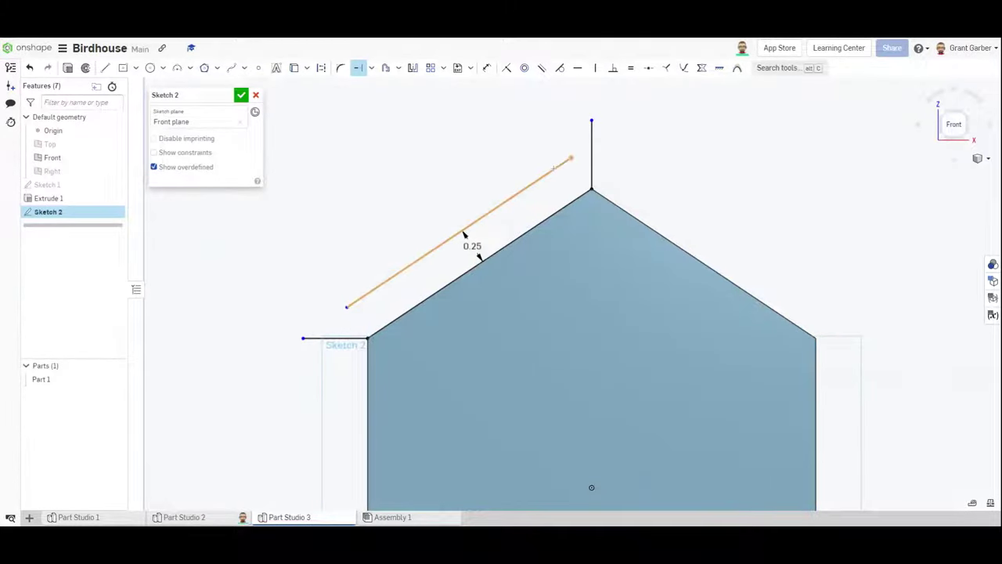
click(591, 144)
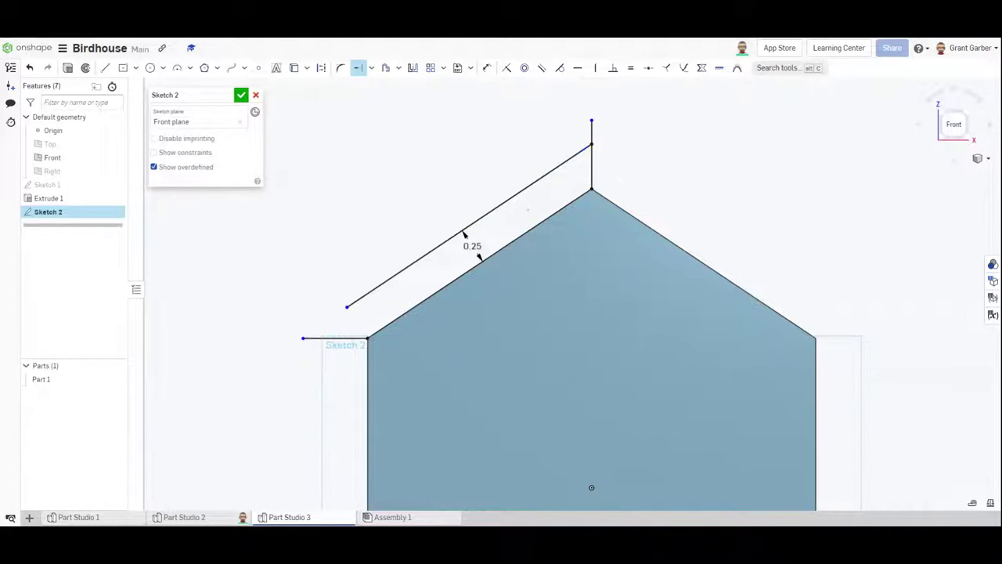
drag(362, 298, 322, 315)
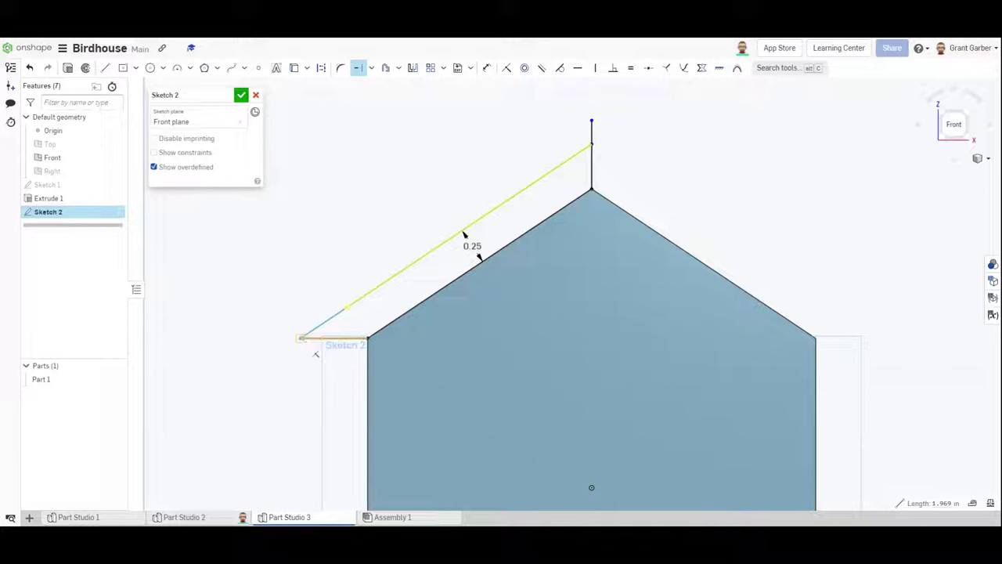
drag(302, 338, 301, 337)
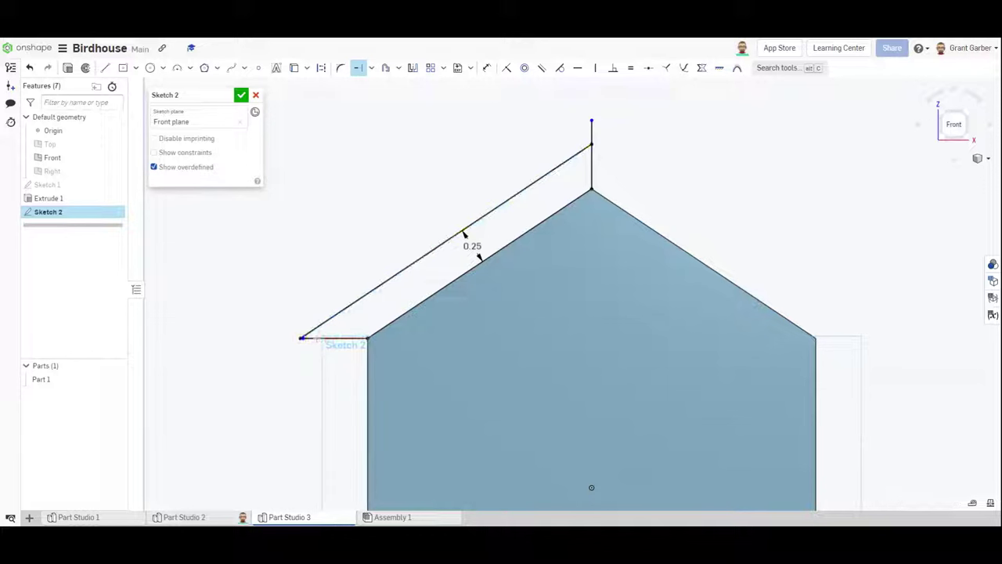
Extend the horizontal eave line's outer end to meet the lower end of the offset line.
scroll(302, 343, up, 10)
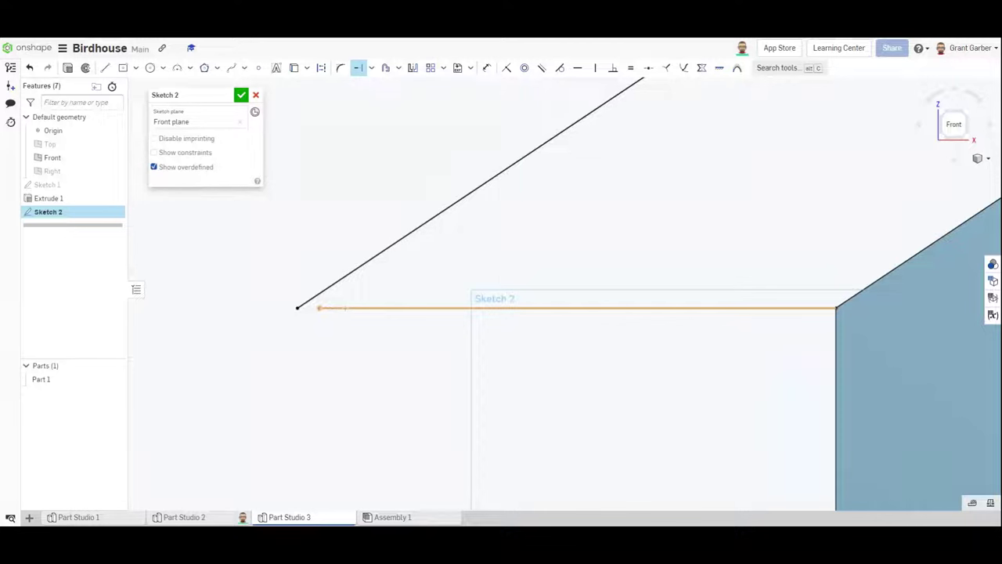
click(320, 307)
click(313, 301)
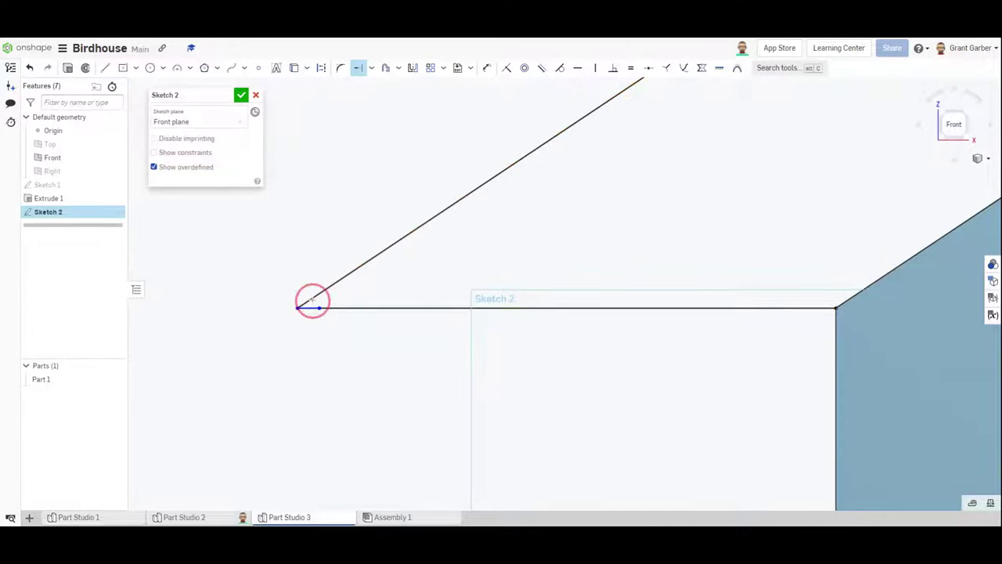
scroll(341, 323, up, 3)
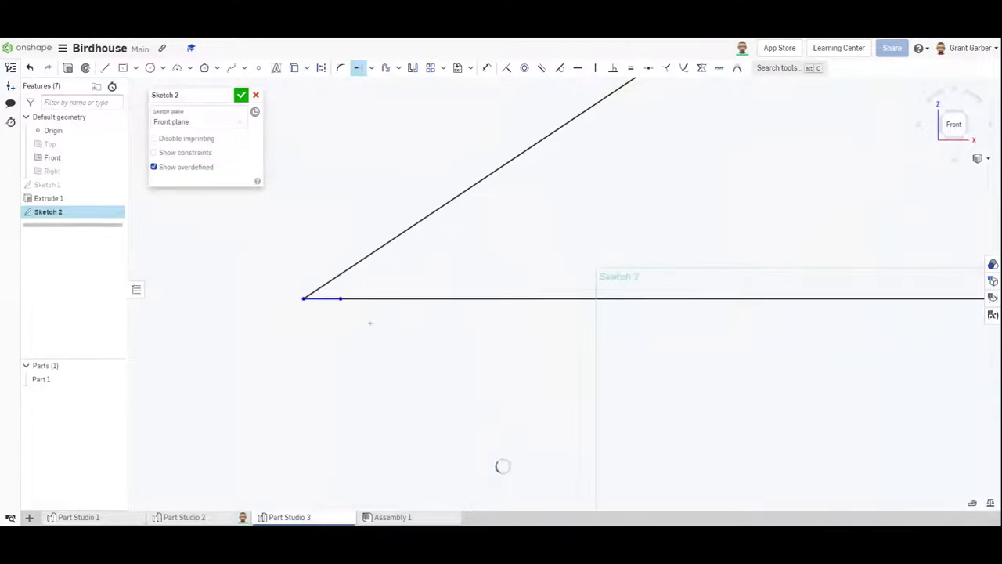
Trim the part of the vertical line that sticks out above the offset line and finish the sketch.
mouse_move(567, 299)
middle_down()
mouse_move(914, 358)
mouse_move(724, 360)
middle_up()
scroll(736, 348, down, 3)
scroll(783, 321, down, 2)
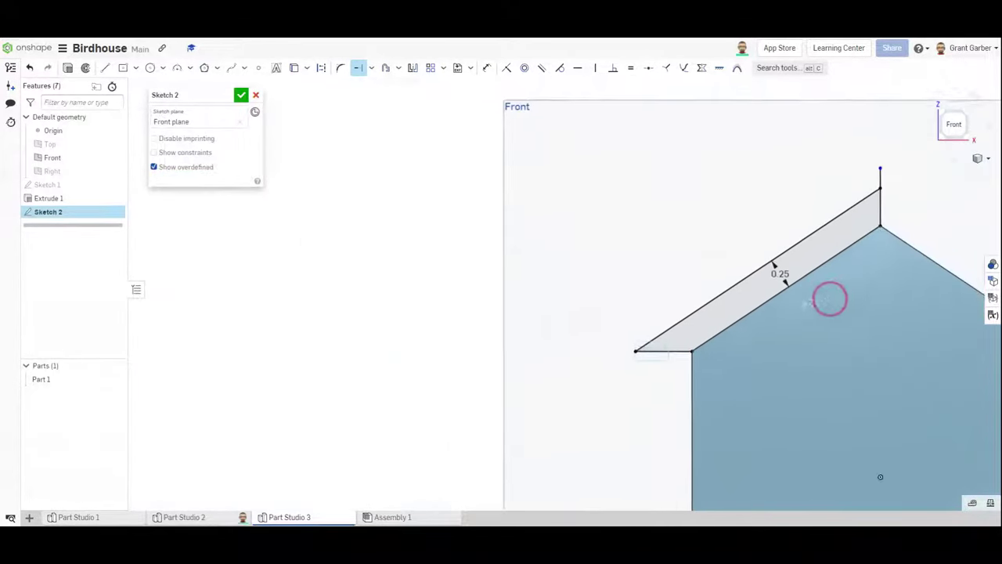
middle_drag(827, 298, 678, 297)
scroll(775, 208, up, 5)
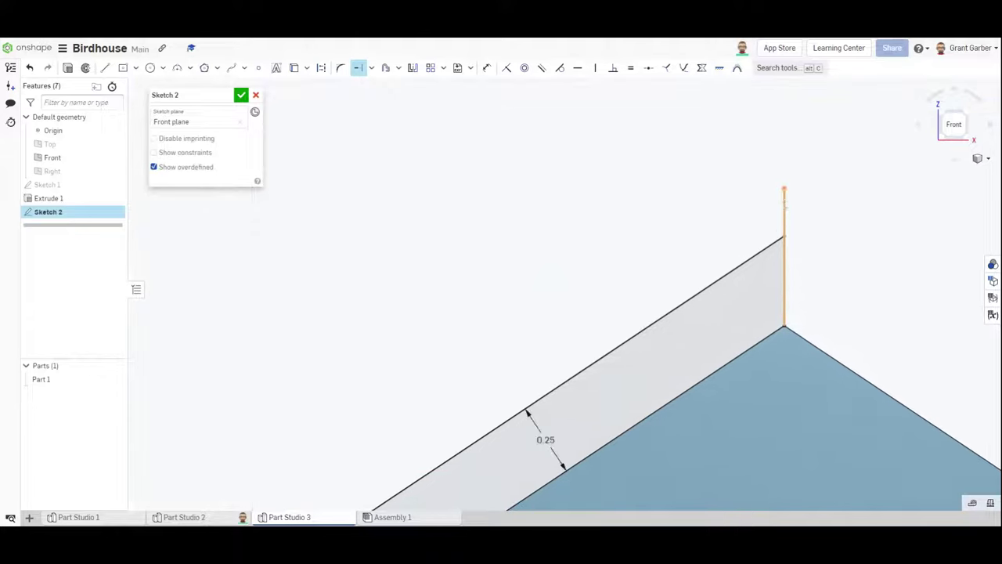
click(373, 69)
click(372, 84)
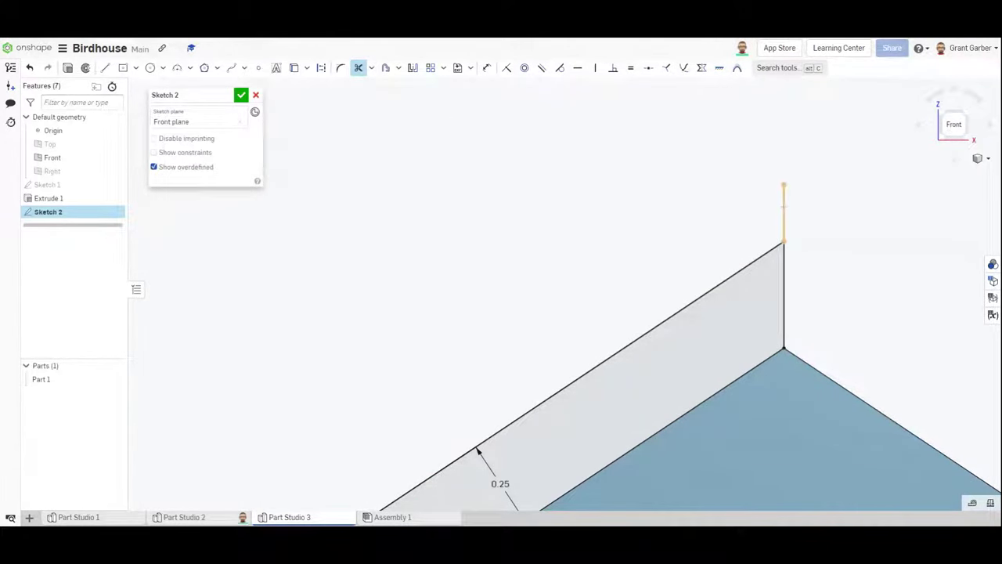
scroll(700, 351, down, 5)
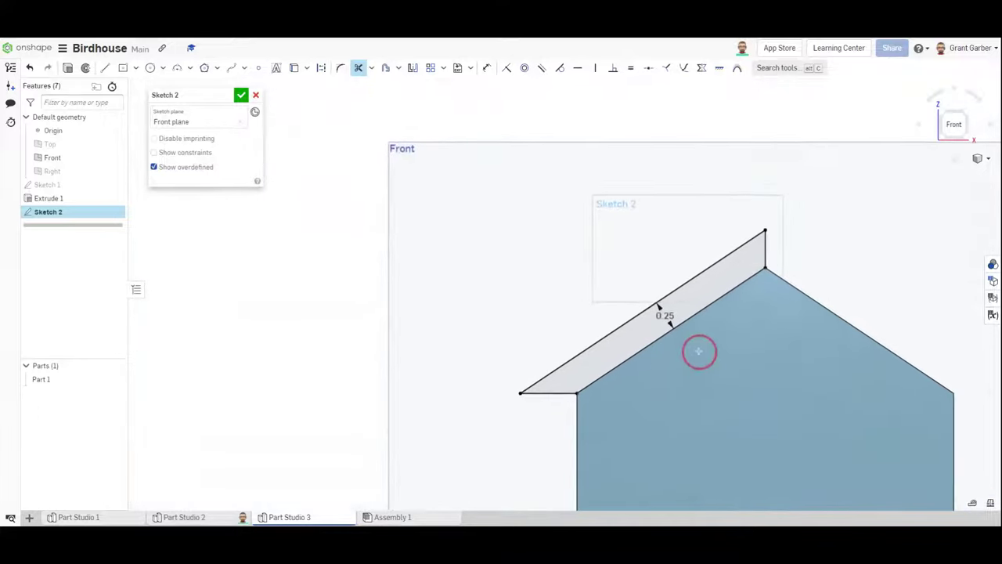
click(240, 96)
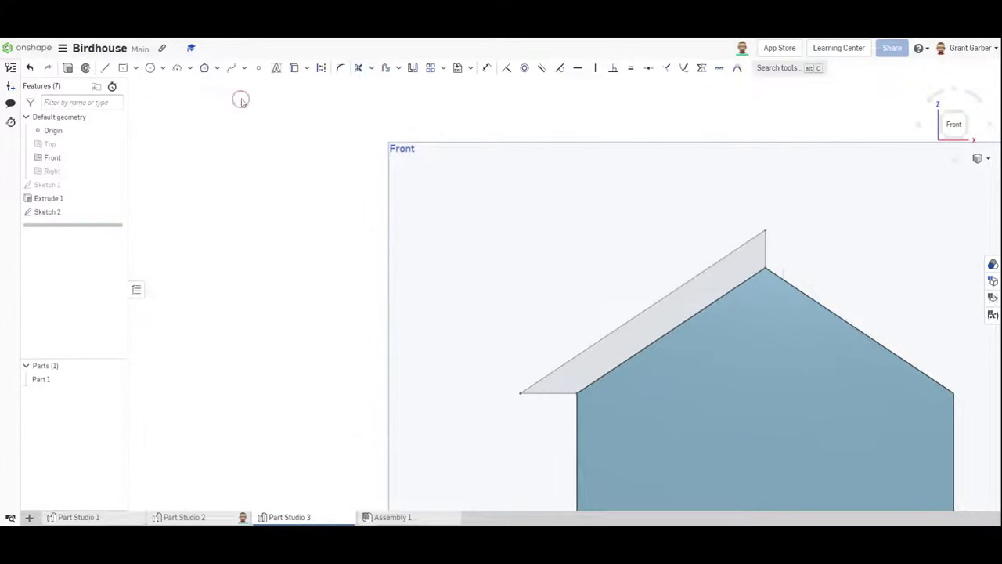
Extrude the roof panel profile symmetrically to a blind depth of 5 in as a new part.
right_drag(778, 337, 762, 340)
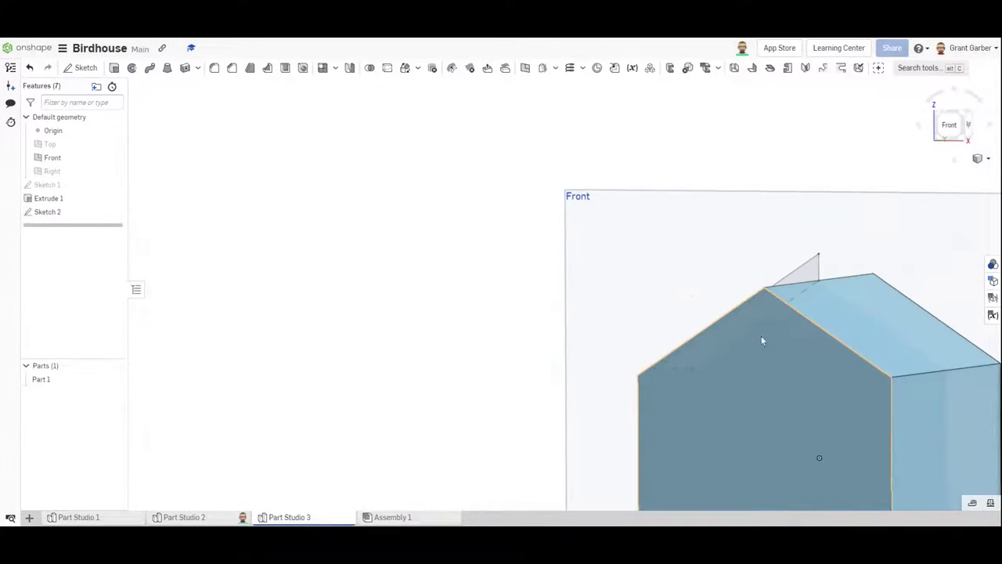
right_drag(774, 383, 540, 337)
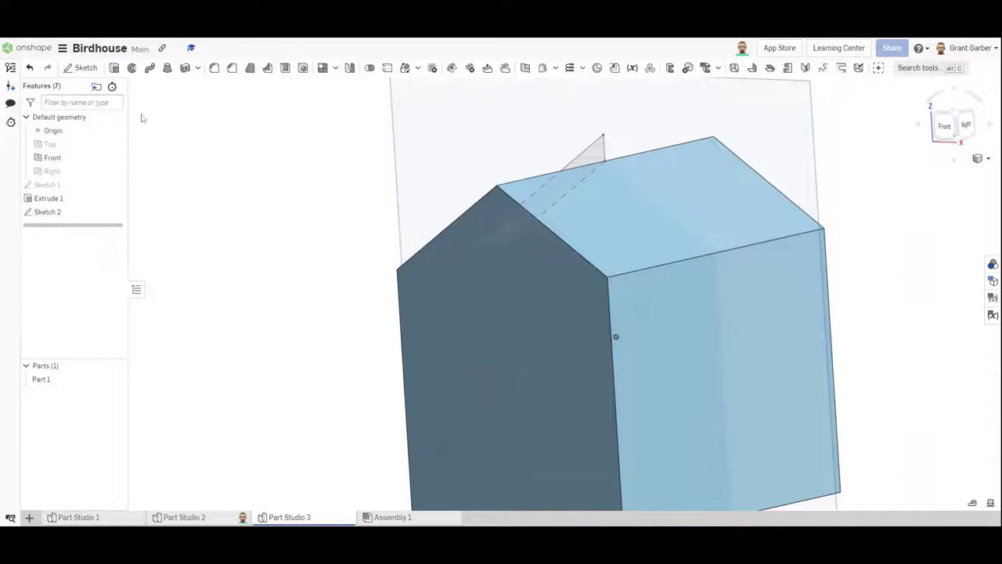
click(114, 68)
click(593, 161)
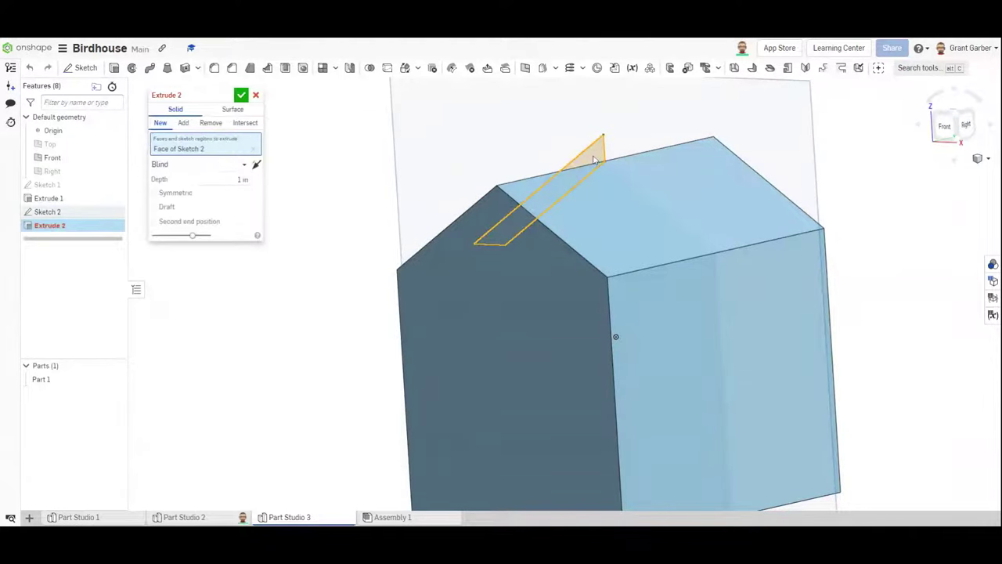
right_drag(634, 204, 631, 284)
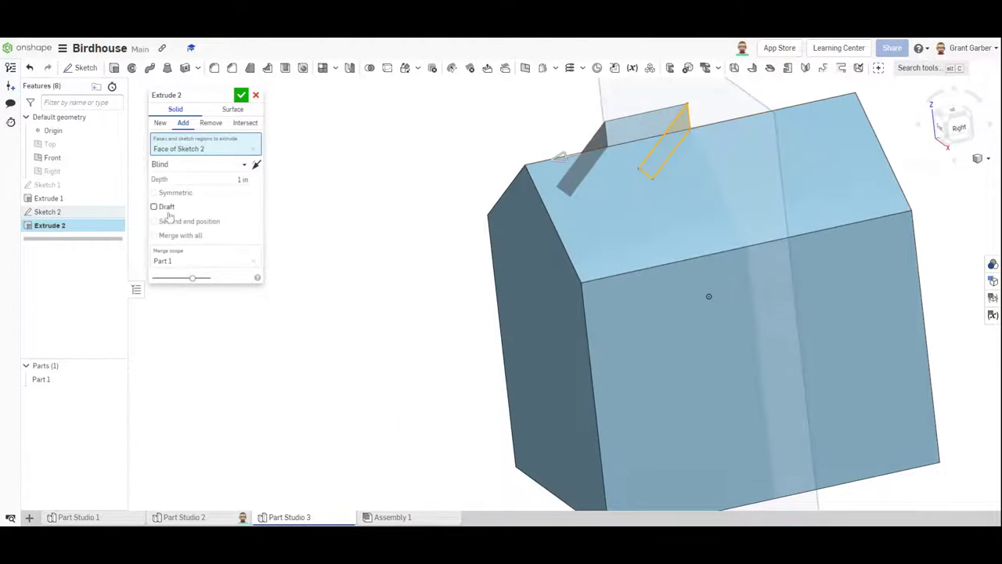
click(155, 192)
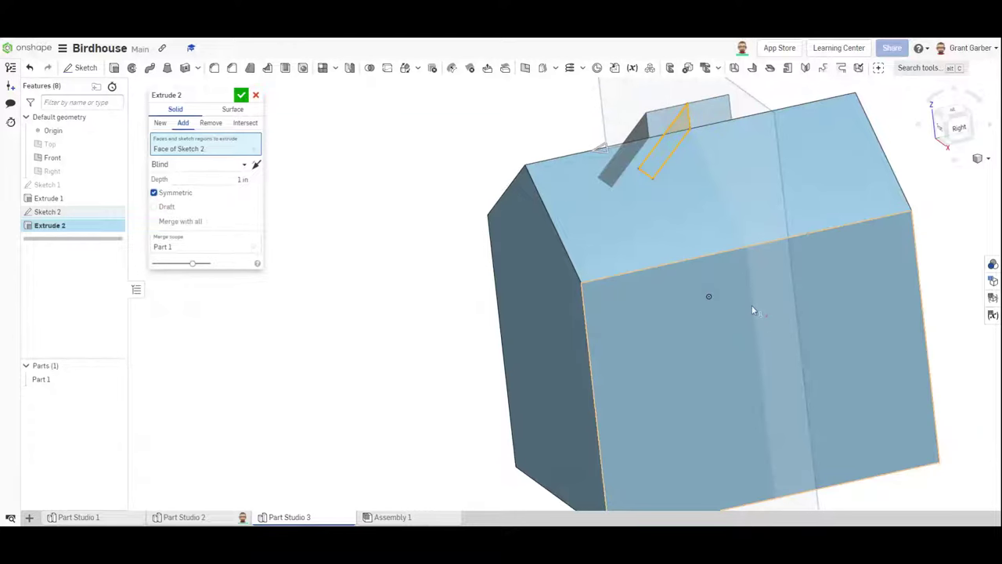
mouse_move(755, 310)
right_down()
mouse_move(730, 306)
mouse_move(725, 283)
right_up()
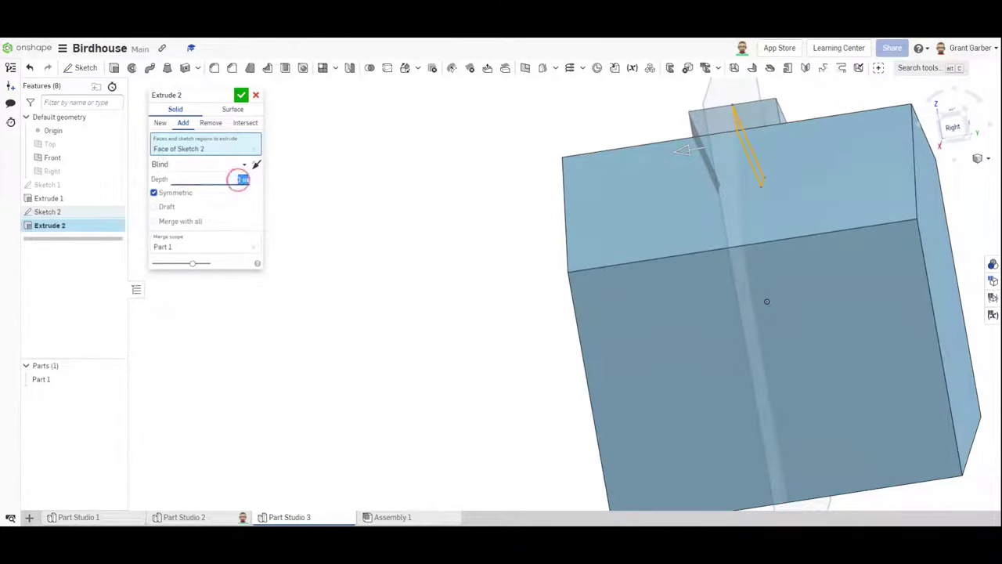
text(5)
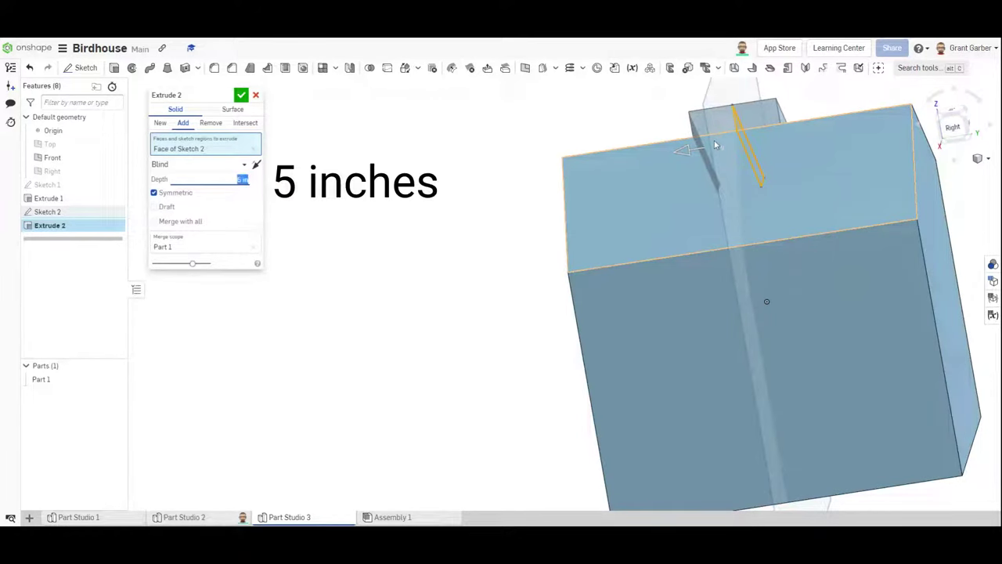
mouse_move(583, 232)
right_down()
mouse_move(551, 259)
mouse_move(566, 257)
mouse_move(566, 227)
mouse_move(557, 258)
mouse_move(633, 248)
mouse_move(628, 266)
mouse_move(600, 242)
mouse_move(561, 274)
mouse_move(569, 218)
right_up()
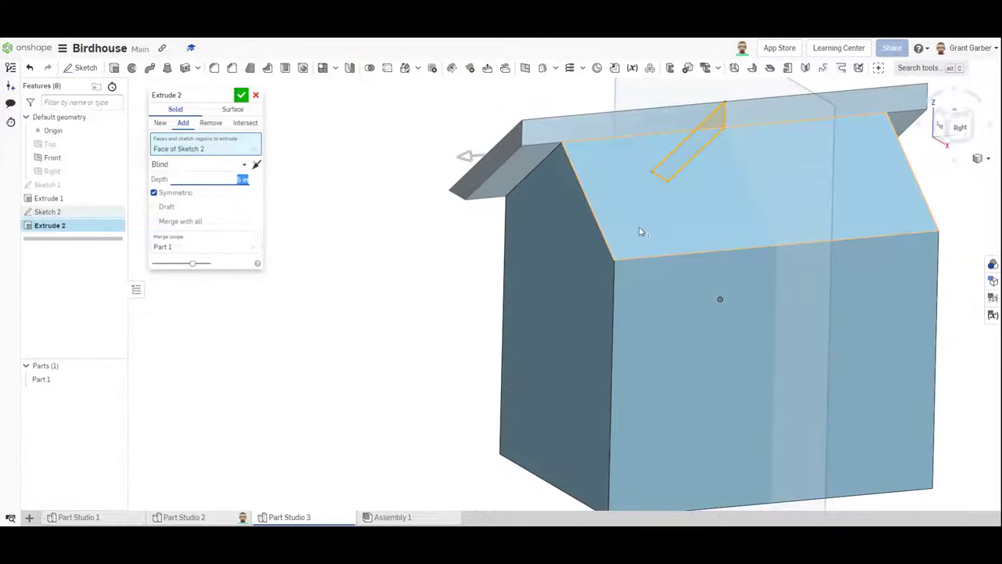
click(161, 124)
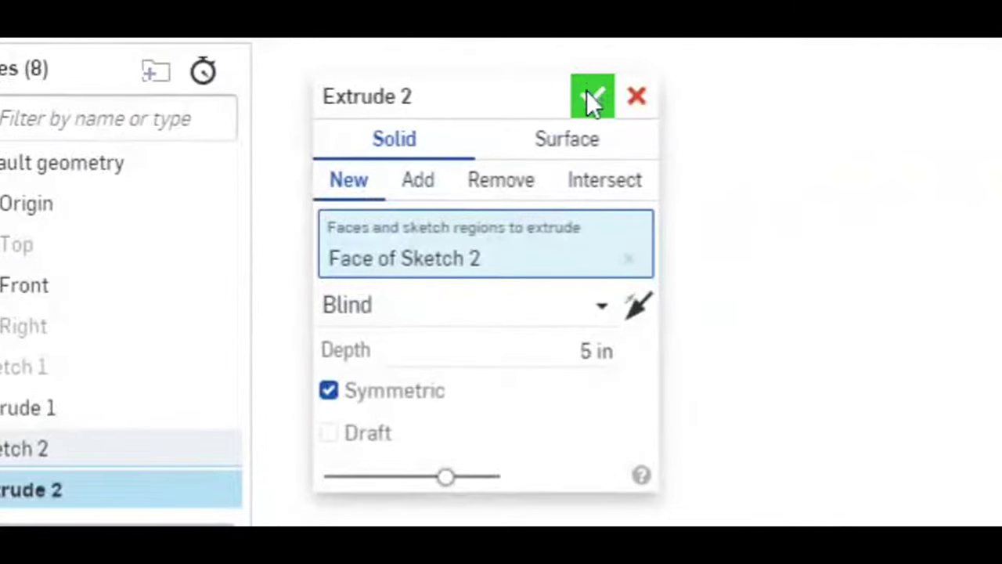
click(593, 97)
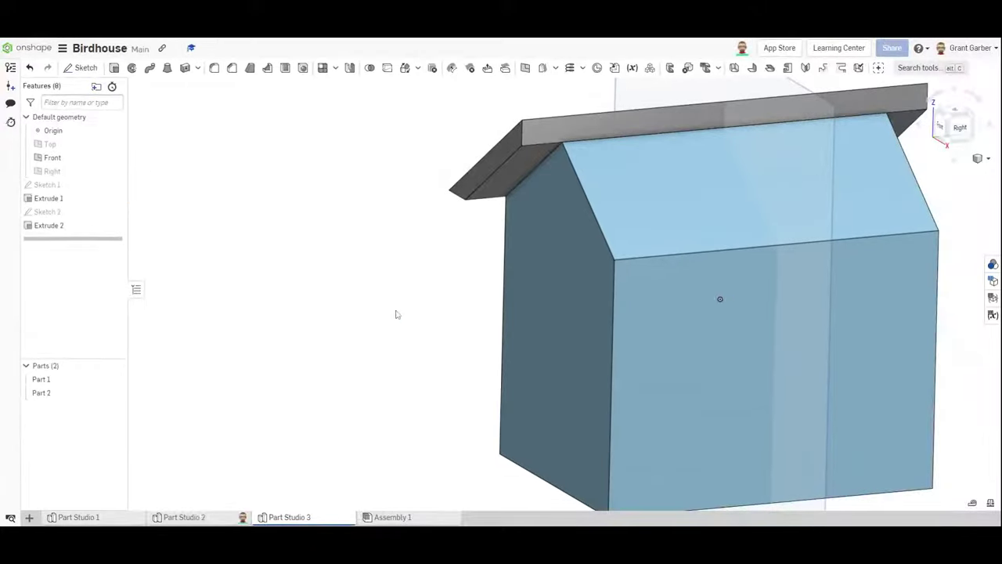
Rename the house-shaped part as Body and the roof panel part as Roof.
right_drag(396, 314, 453, 324)
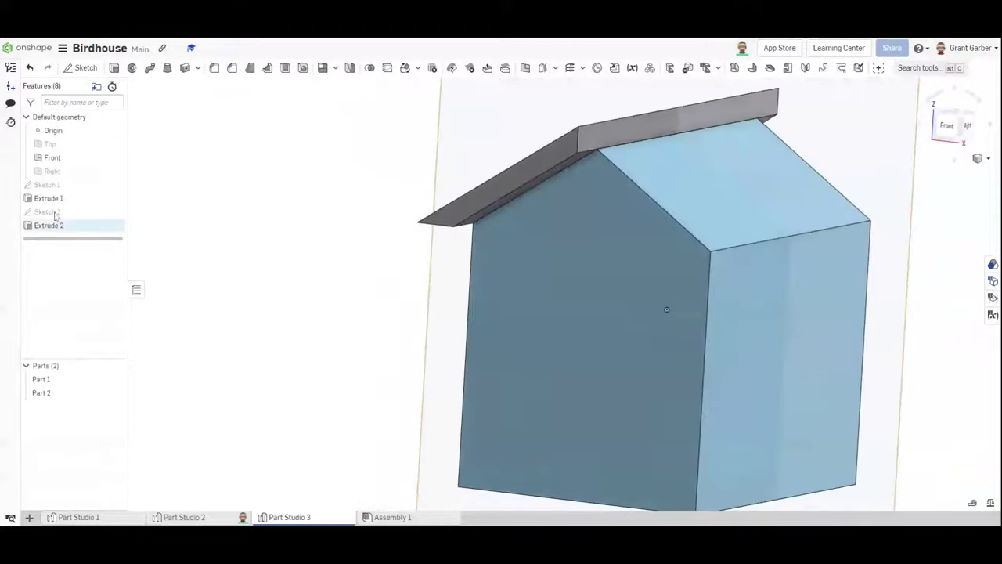
right_click(41, 380)
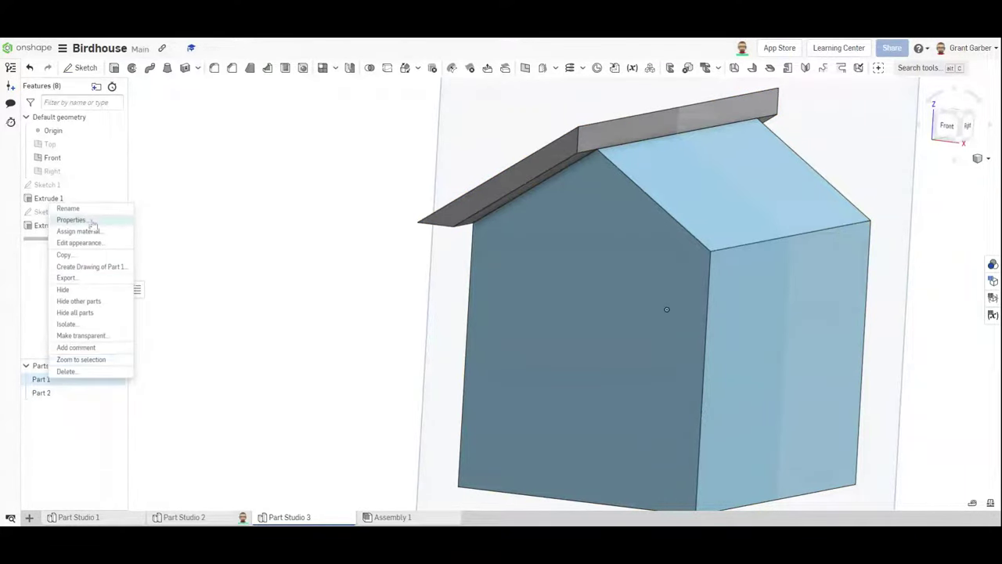
click(78, 207)
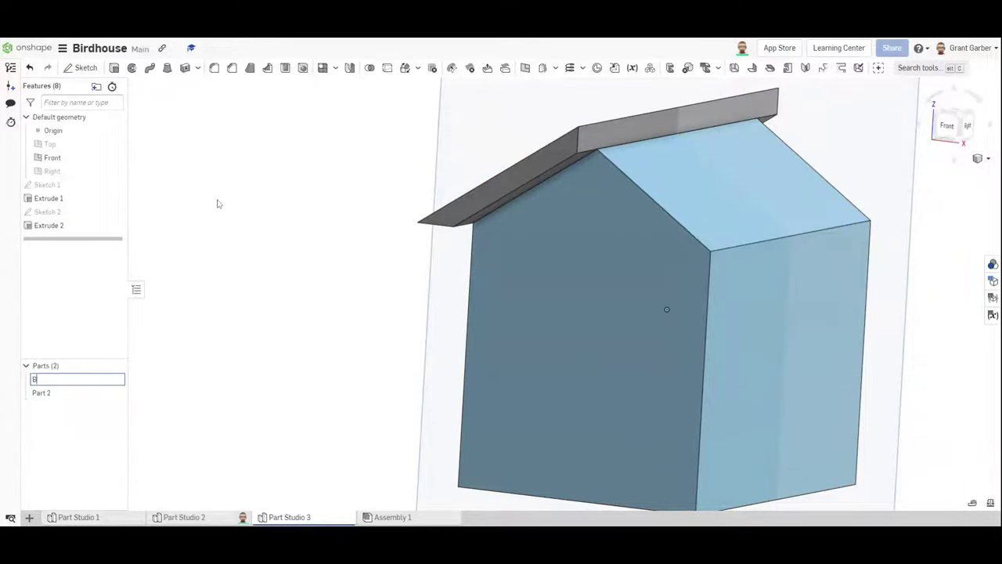
right_click(46, 395)
click(91, 224)
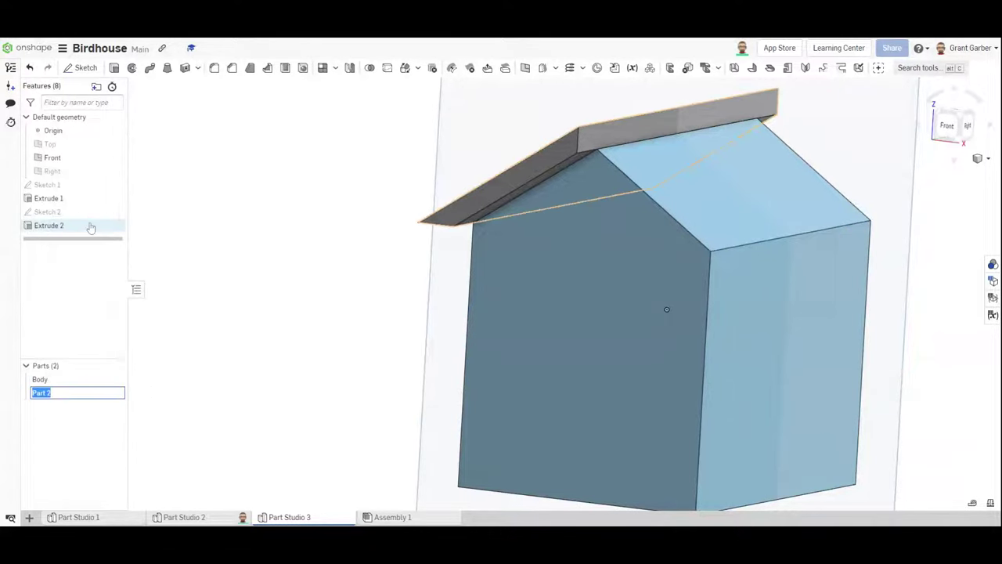
key(Return)
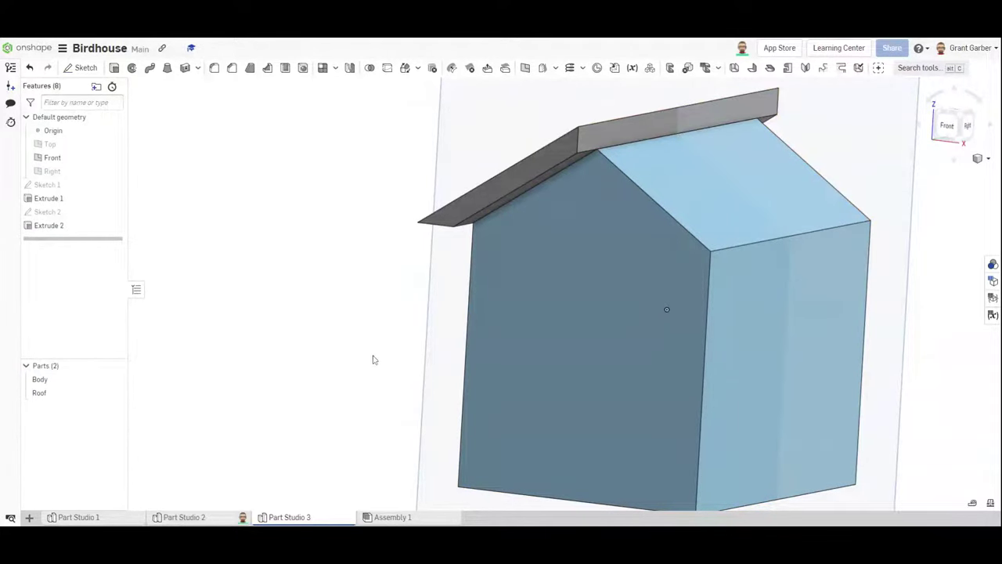
Mirror the Roof part across its vertical face at the ridge to cover the opposite slope.
right_drag(375, 360, 574, 193)
right_drag(708, 133, 510, 168)
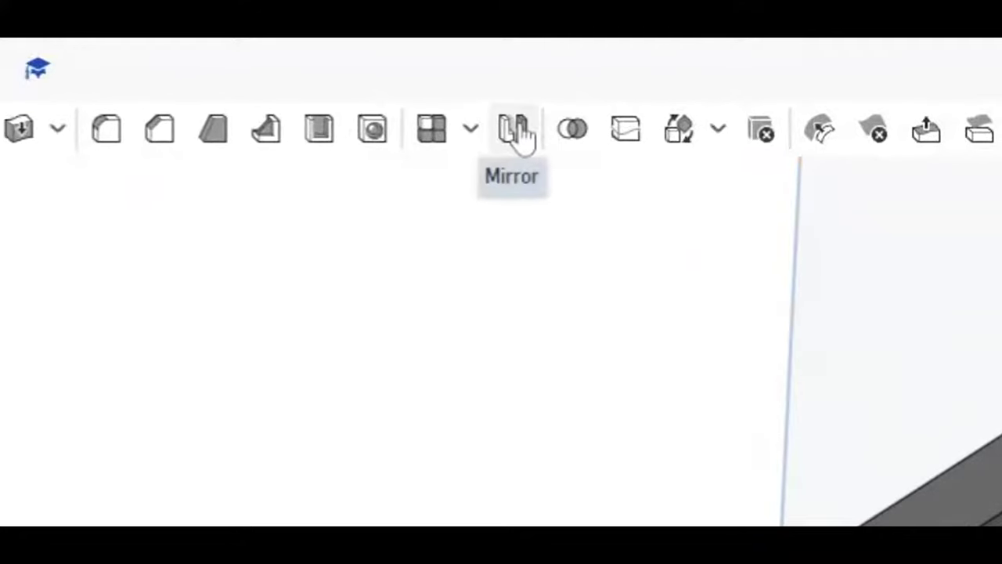
click(513, 131)
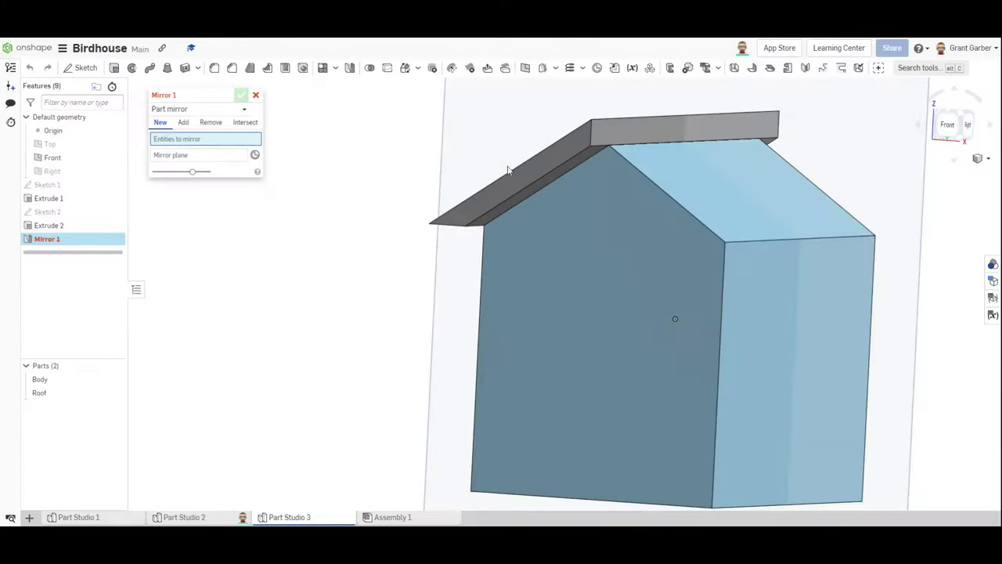
click(556, 160)
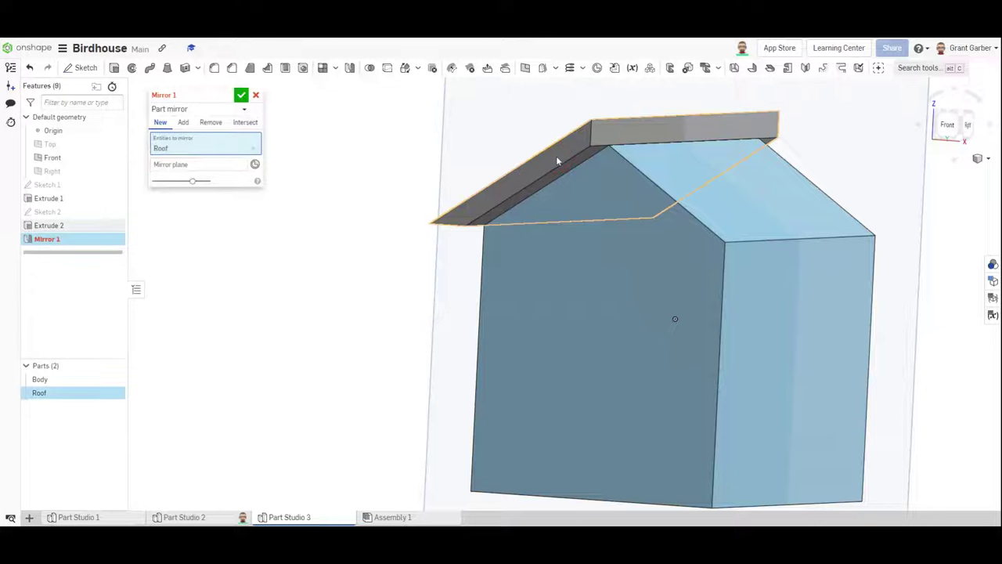
click(177, 164)
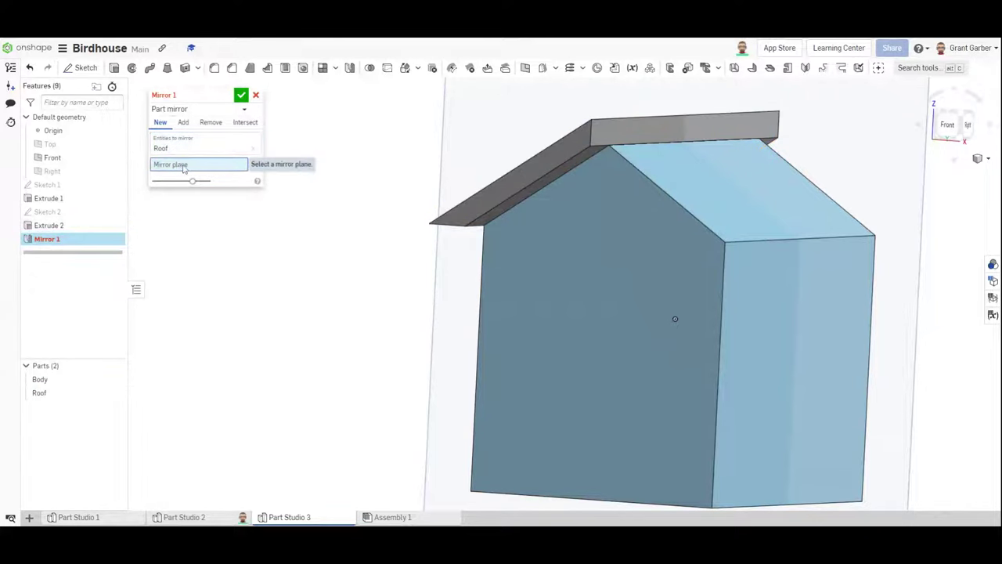
click(625, 134)
right_drag(571, 235, 593, 135)
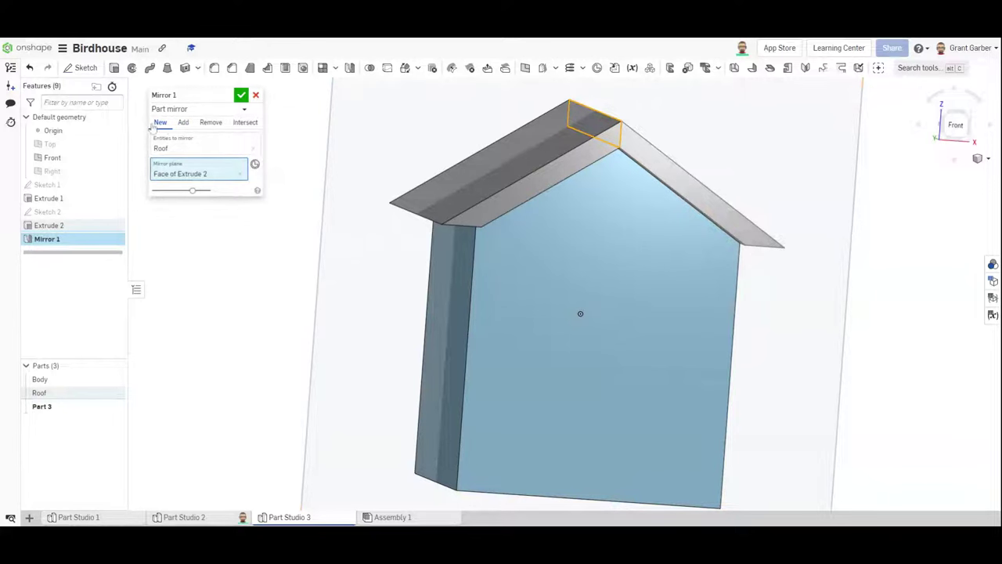
Set the mirror to Add with the Roof part as merge scope and accept the feature.
click(185, 123)
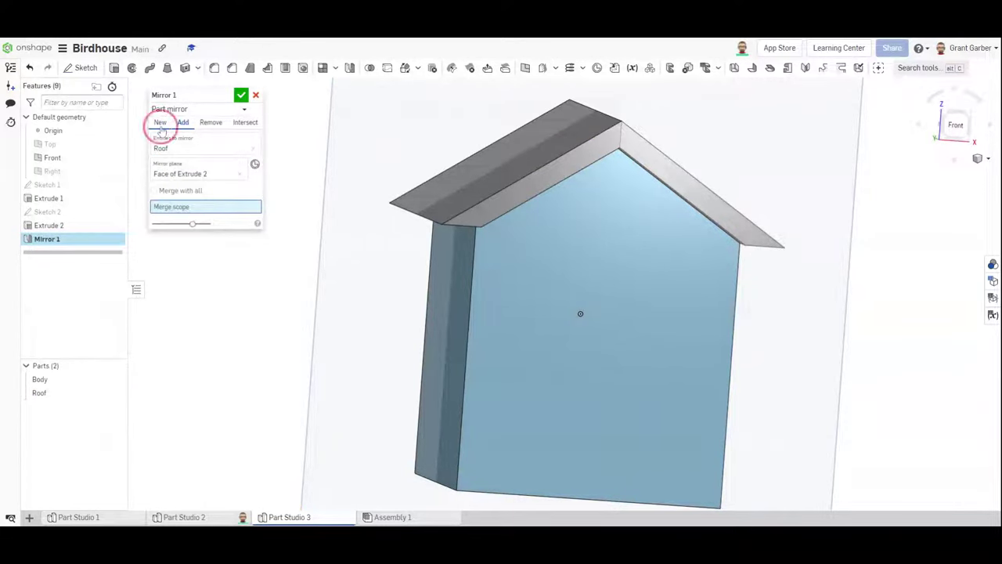
click(160, 125)
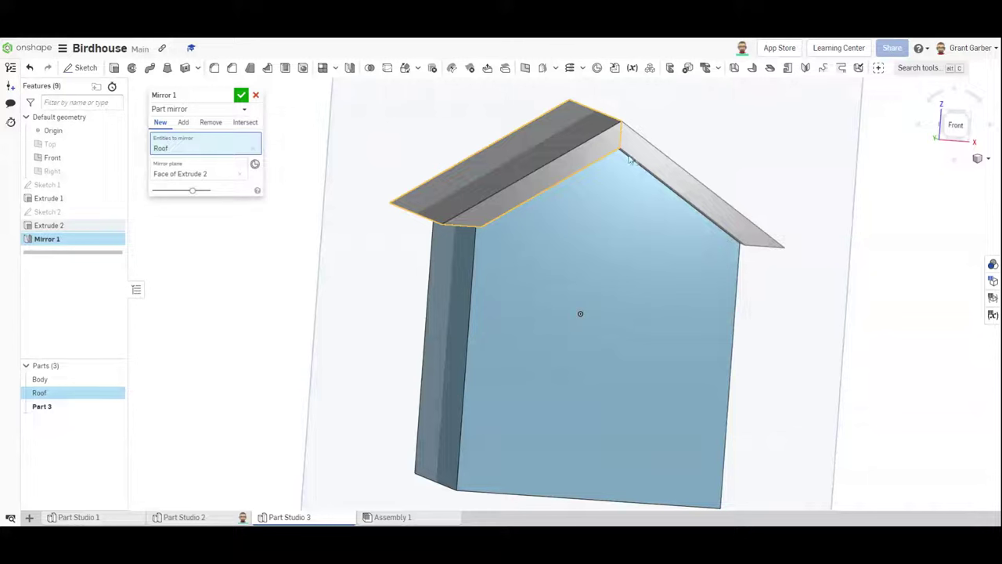
click(184, 124)
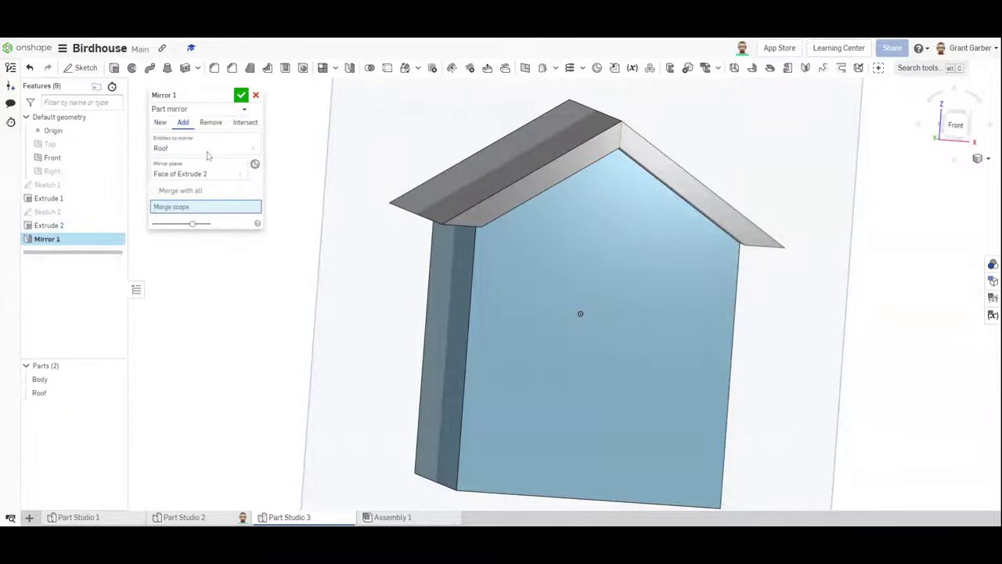
right_drag(532, 287, 506, 290)
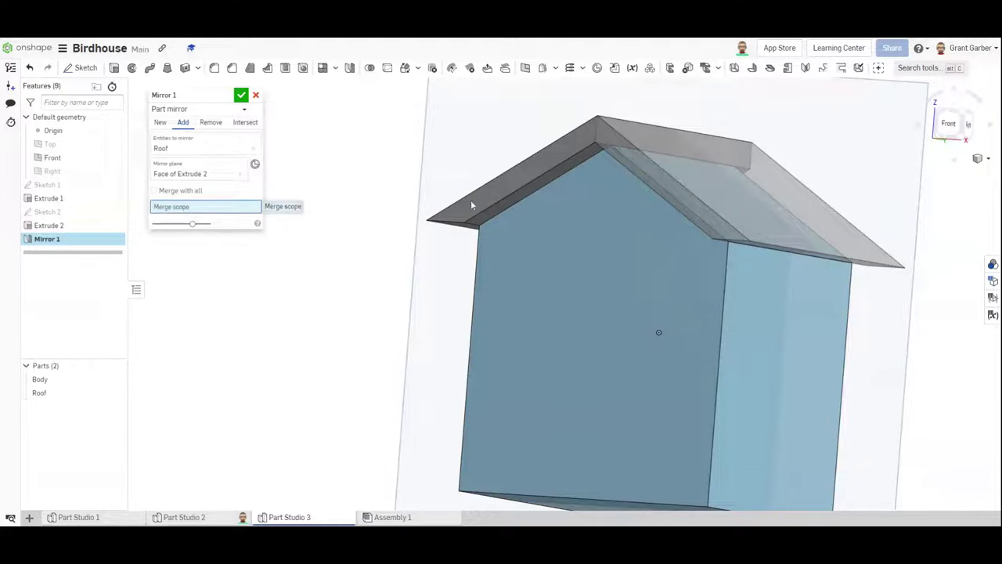
click(552, 160)
mouse_move(367, 320)
right_down()
mouse_move(391, 313)
mouse_move(382, 321)
right_up()
click(243, 95)
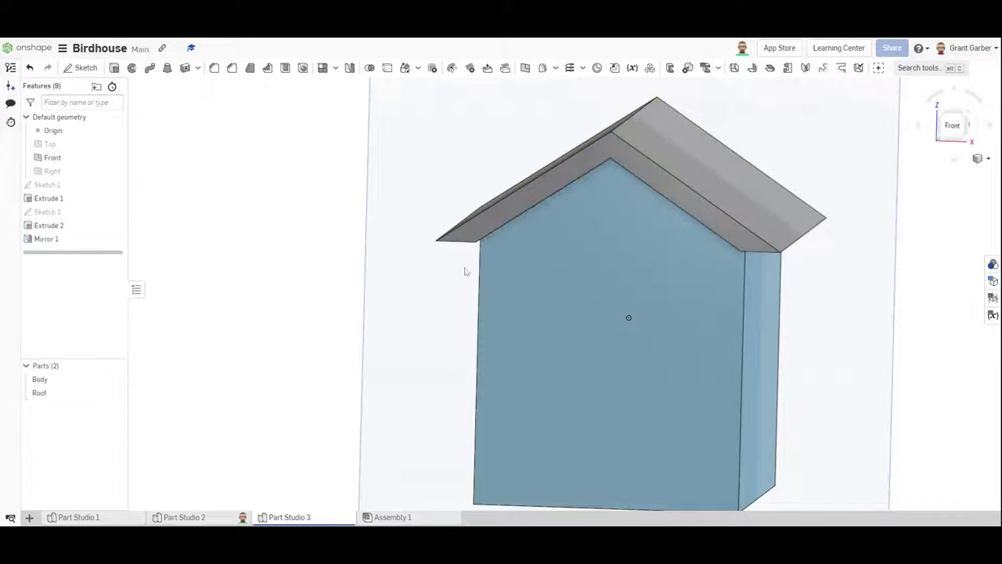
Examine the combined Roof part and the body's gable faces from several sides.
right_drag(564, 258, 354, 289)
click(38, 398)
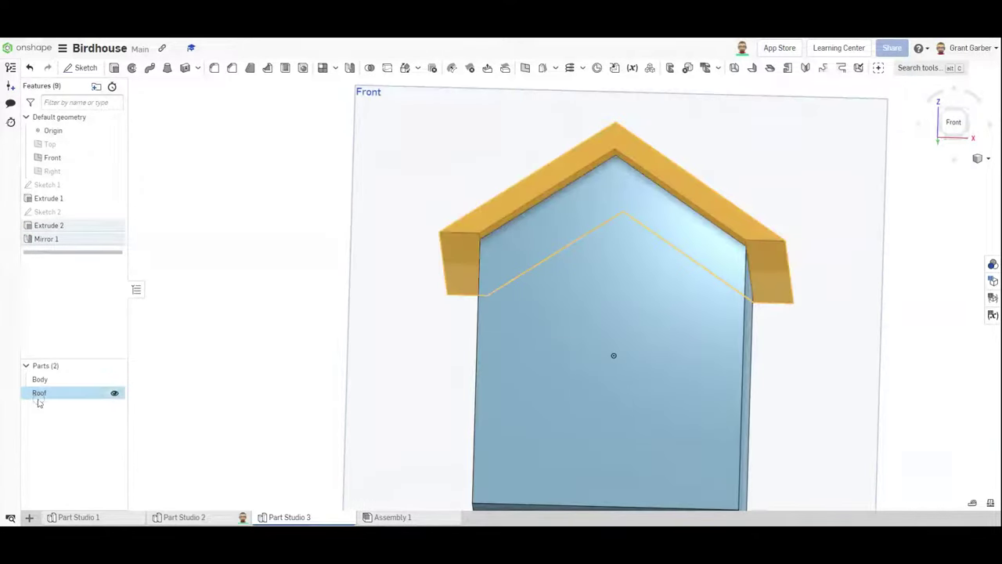
right_drag(767, 196, 726, 218)
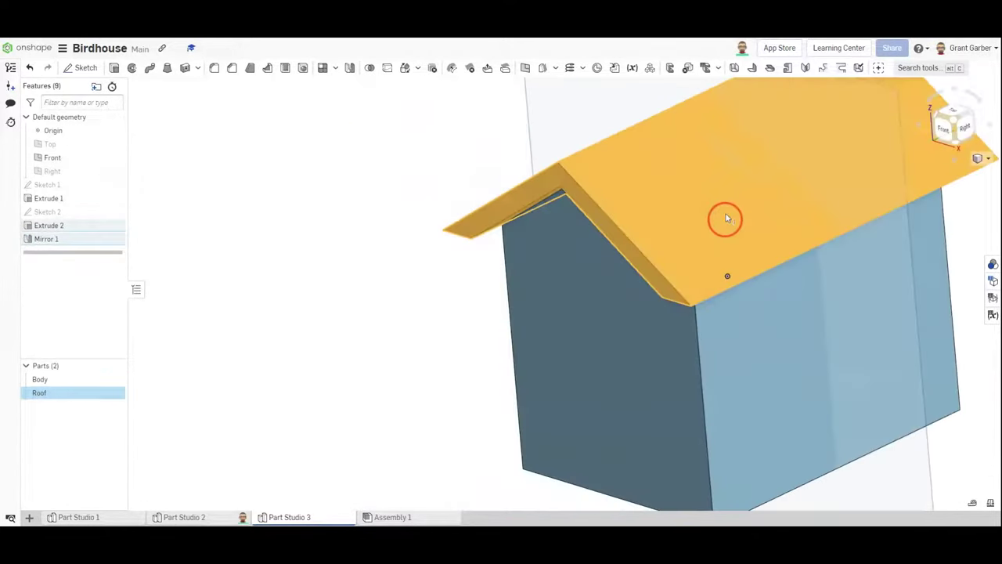
click(371, 219)
right_drag(515, 324, 649, 286)
click(665, 332)
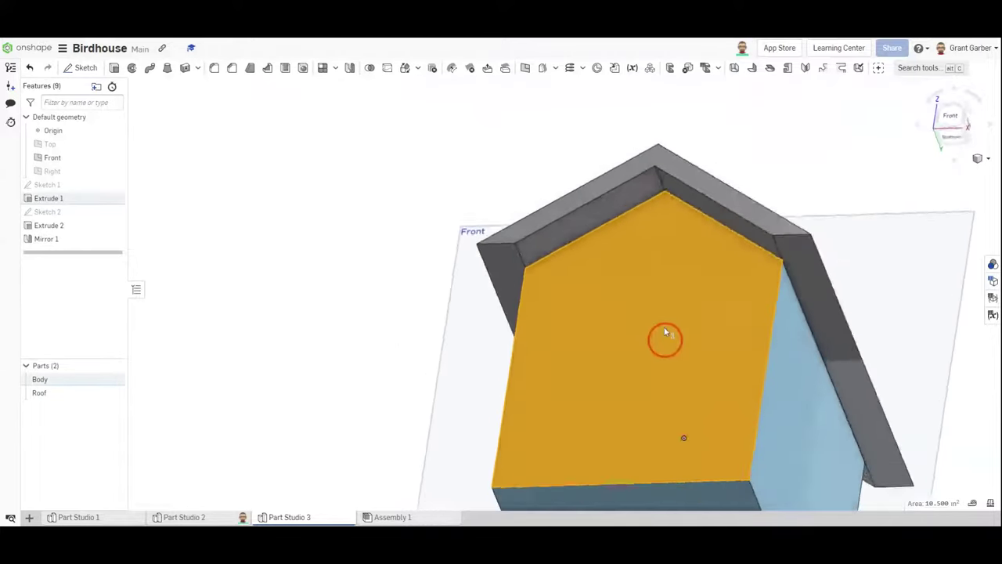
right_drag(665, 333, 585, 337)
click(472, 336)
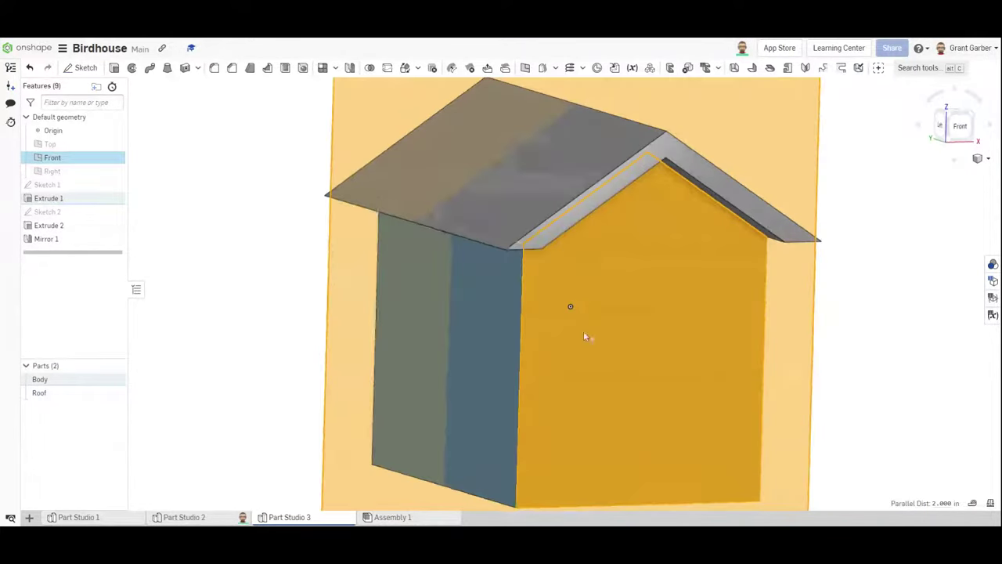
click(291, 318)
Hide the Front plane so that only the birdhouse parts are displayed.
right_drag(736, 368, 783, 360)
scroll(752, 359, down, 3)
click(115, 158)
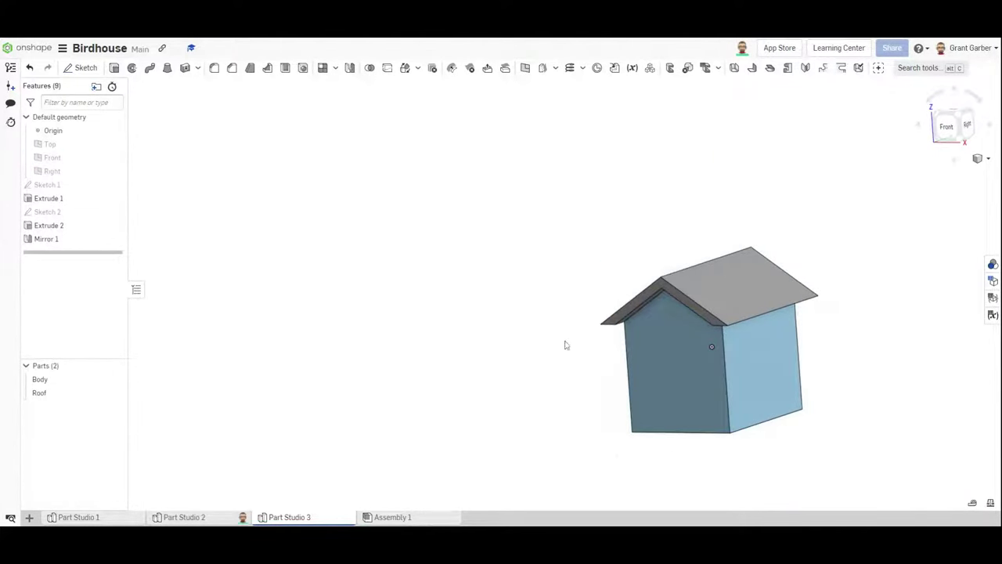
Start a Shell with the Roof part hidden and select the Body's two sloped top faces as the faces to remove.
right_drag(671, 358, 559, 310)
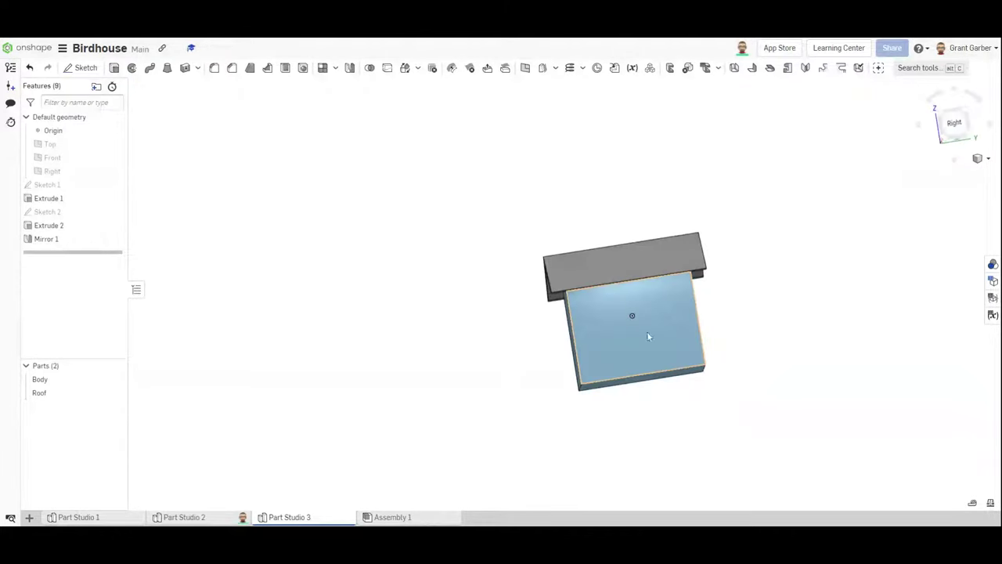
mouse_move(650, 337)
right_down()
mouse_move(633, 349)
mouse_move(645, 329)
right_up()
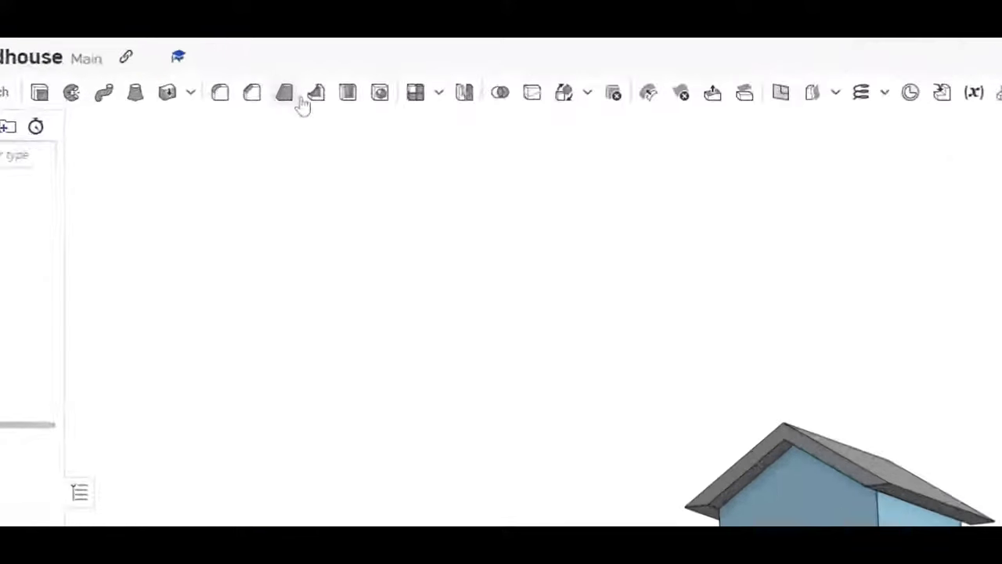
click(527, 167)
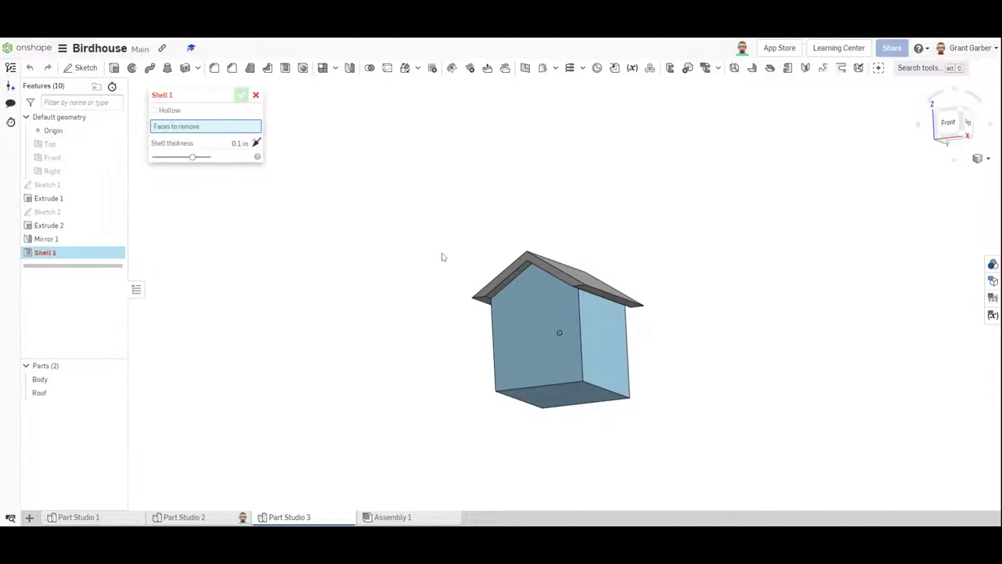
click(115, 393)
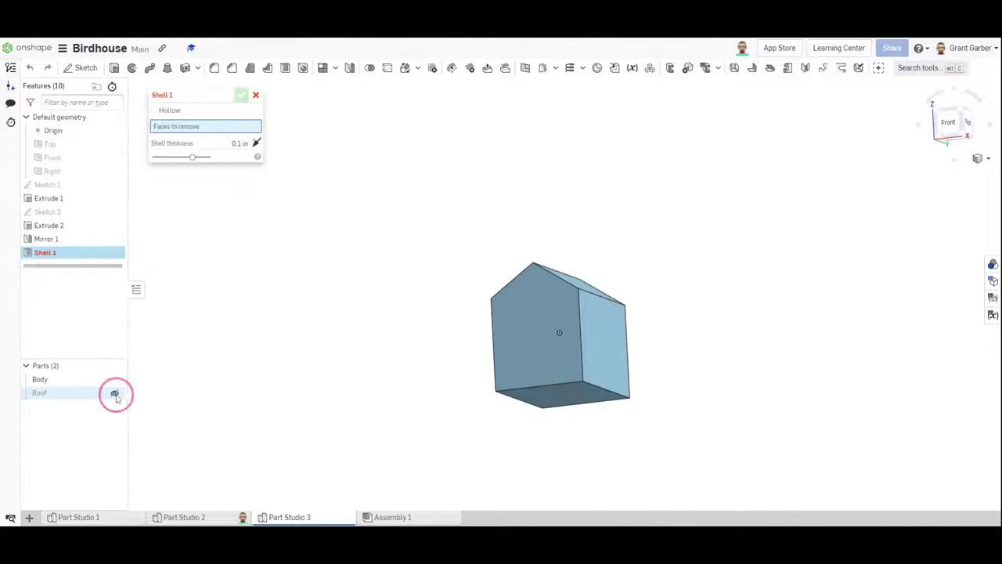
right_drag(461, 310, 458, 357)
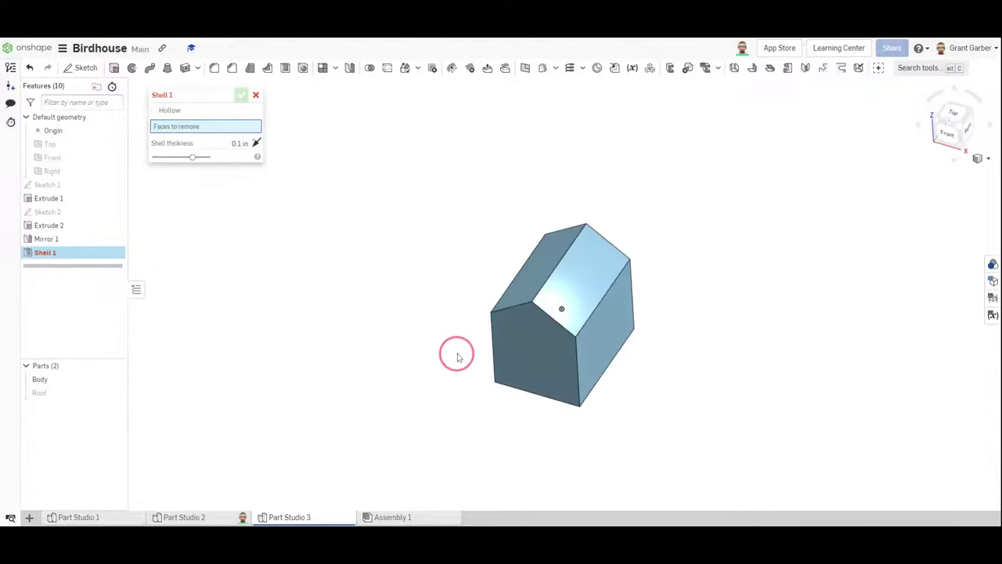
click(594, 274)
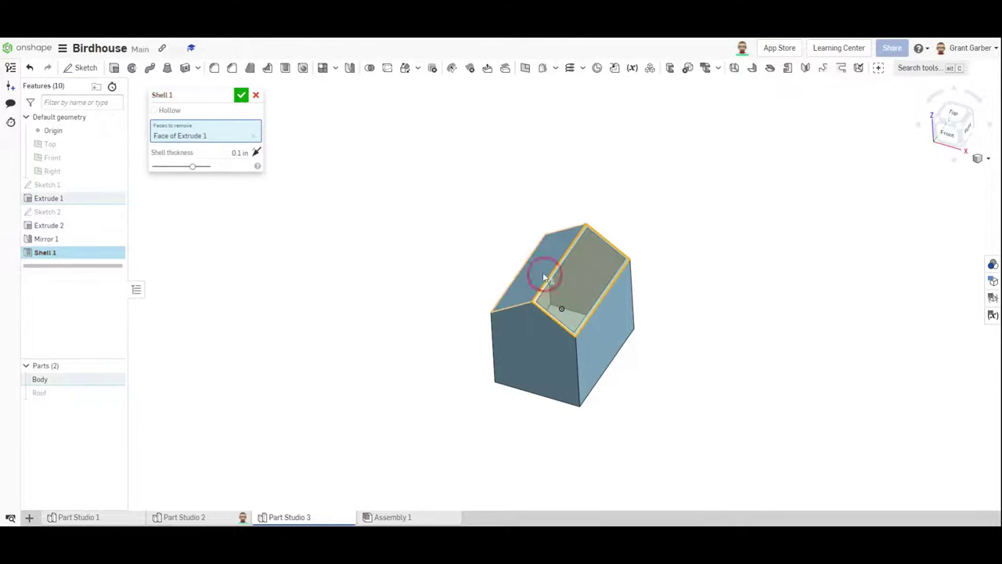
click(545, 277)
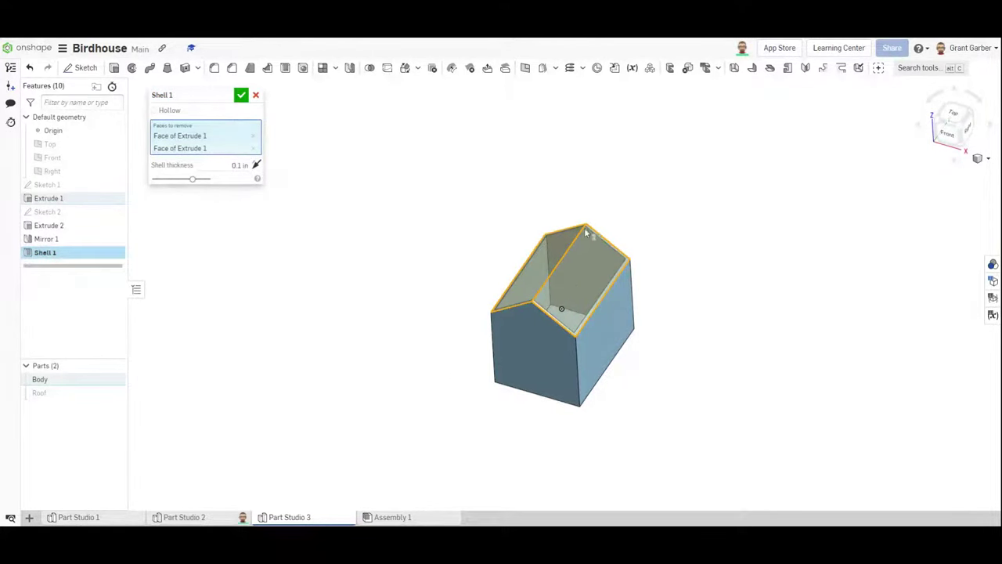
Set the shell thickness to 0.25 in, check the walls from several sides and accept the feature.
right_drag(422, 248, 435, 270)
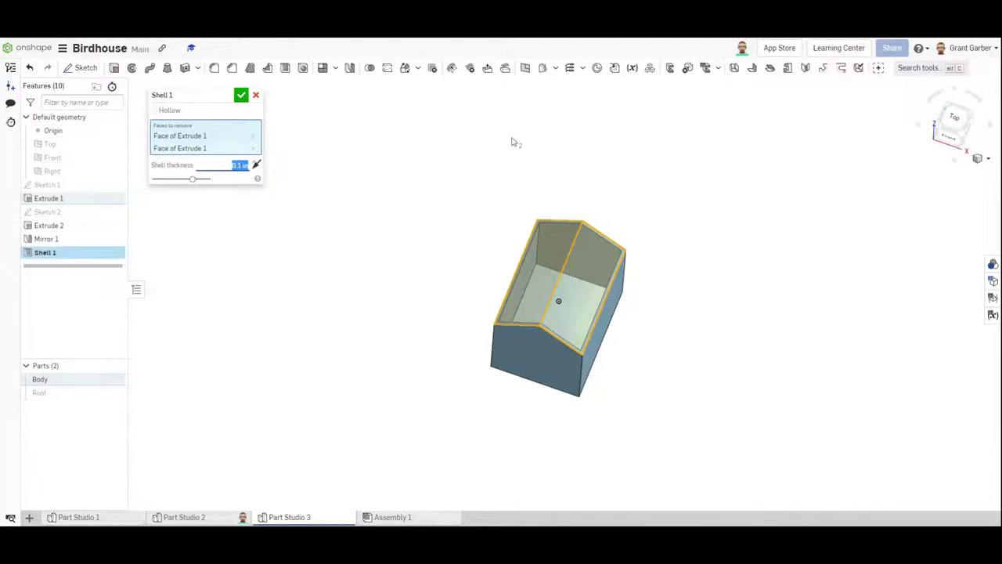
key(Return)
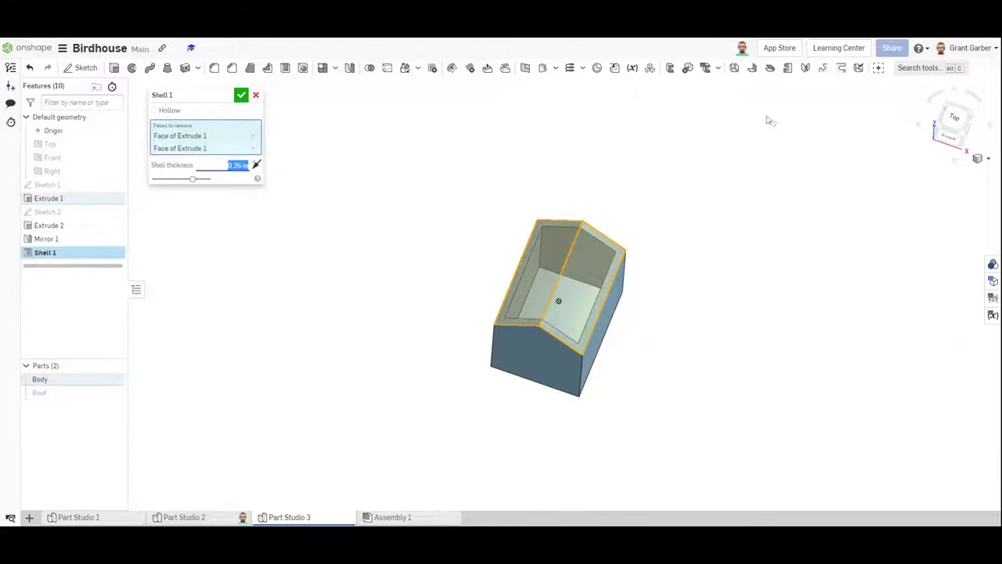
scroll(566, 297, up, 6)
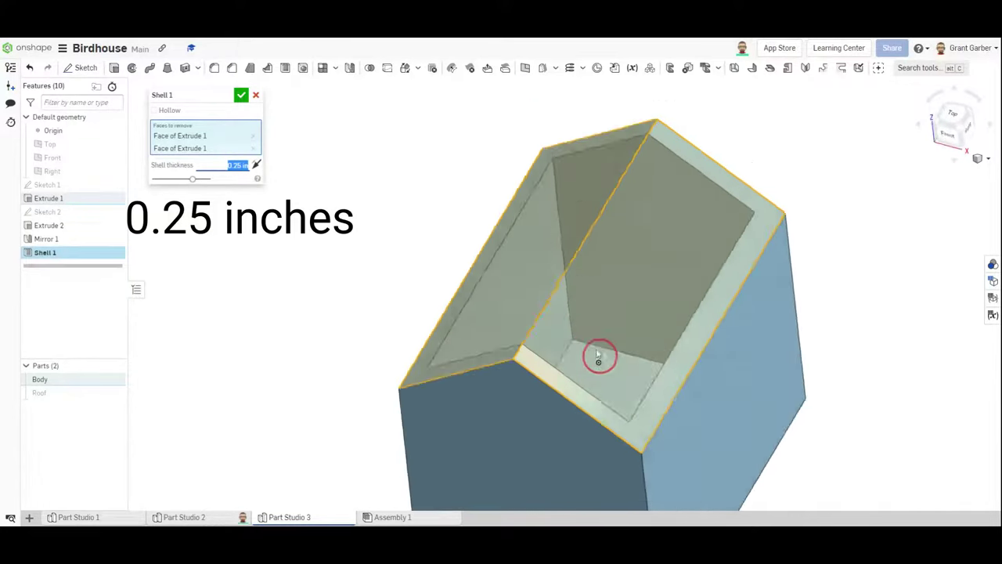
mouse_move(597, 357)
right_down()
mouse_move(563, 329)
mouse_move(537, 347)
mouse_move(535, 360)
mouse_move(582, 367)
right_up()
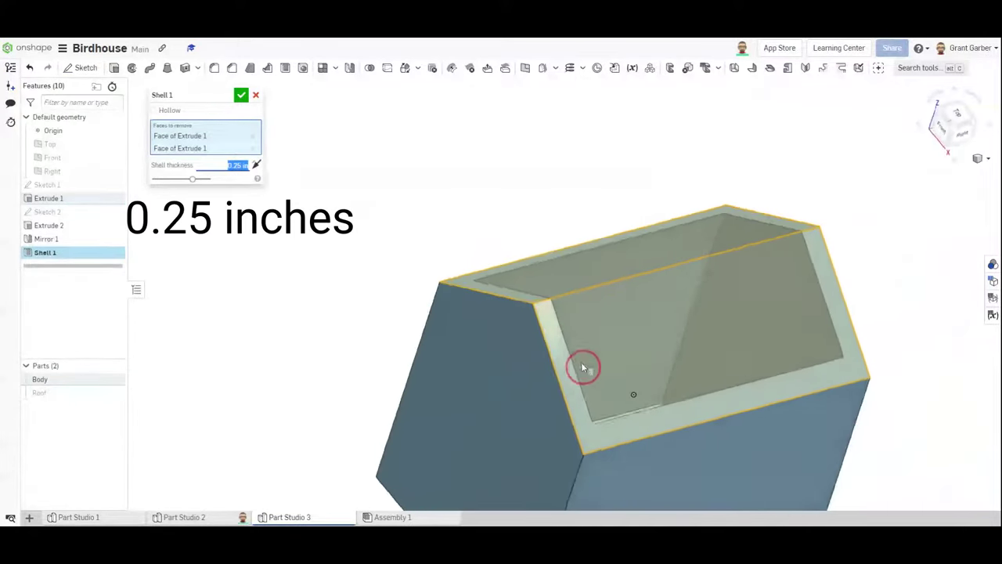
scroll(582, 367, down, 3)
scroll(550, 350, down, 2)
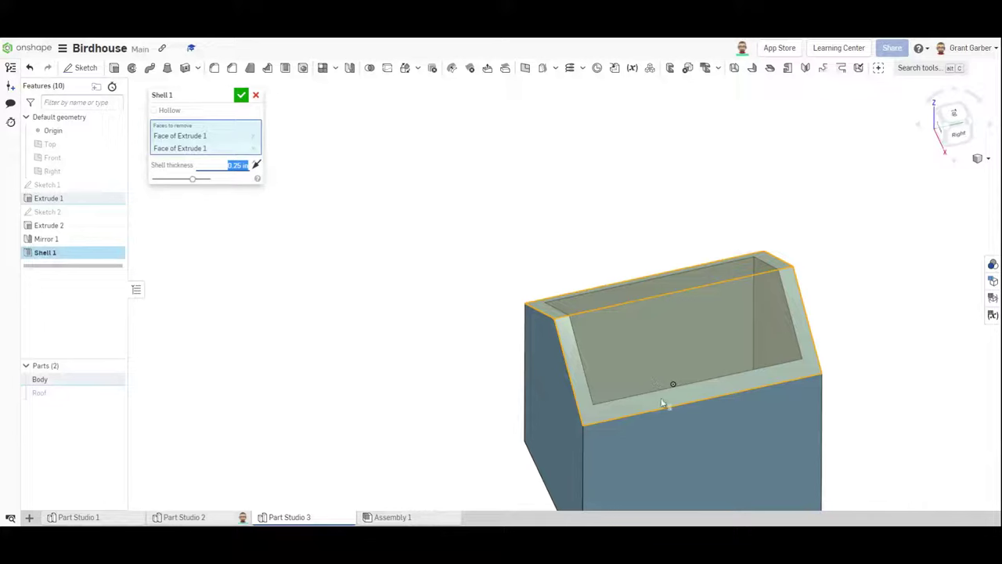
right_drag(667, 404, 509, 292)
right_drag(502, 348, 517, 329)
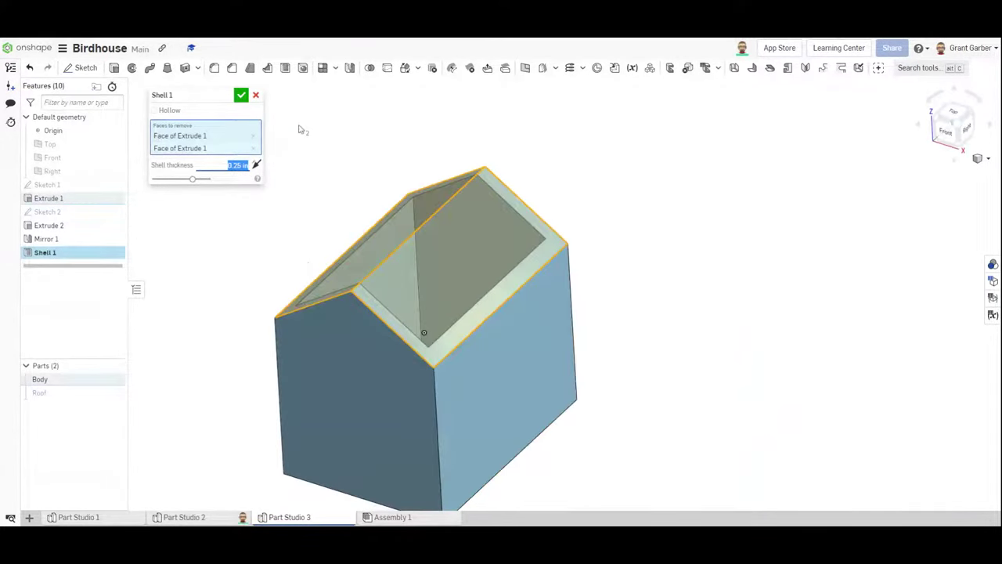
click(240, 95)
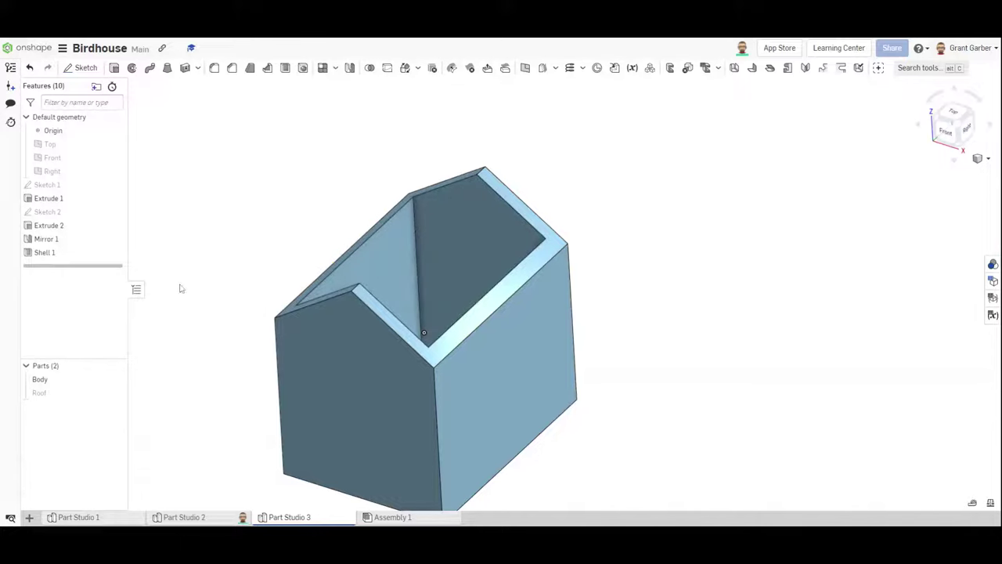
Show the Roof part again above the hollowed Body.
mouse_move(92, 400)
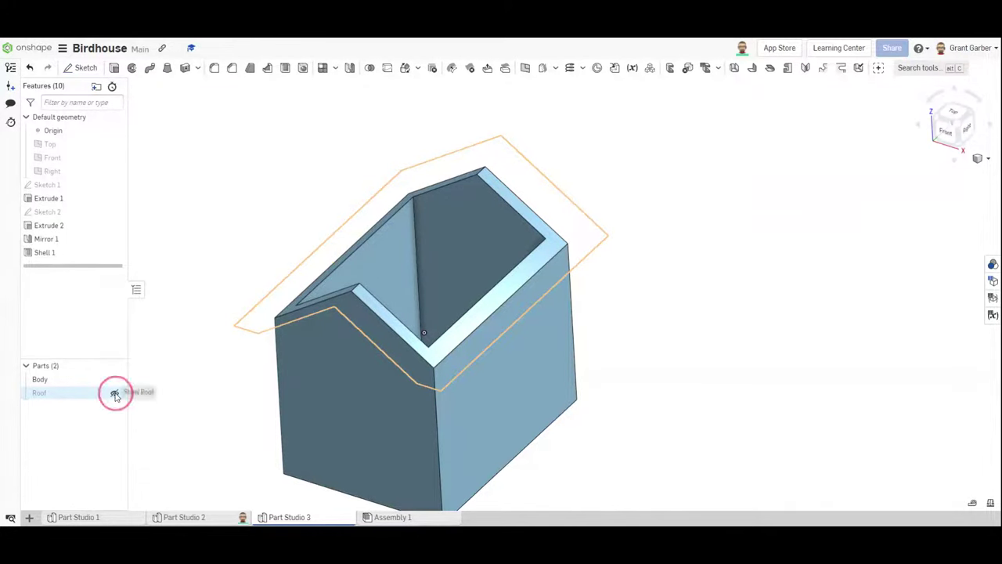
click(115, 395)
mouse_move(226, 421)
right_down()
mouse_move(256, 384)
mouse_move(239, 412)
right_up()
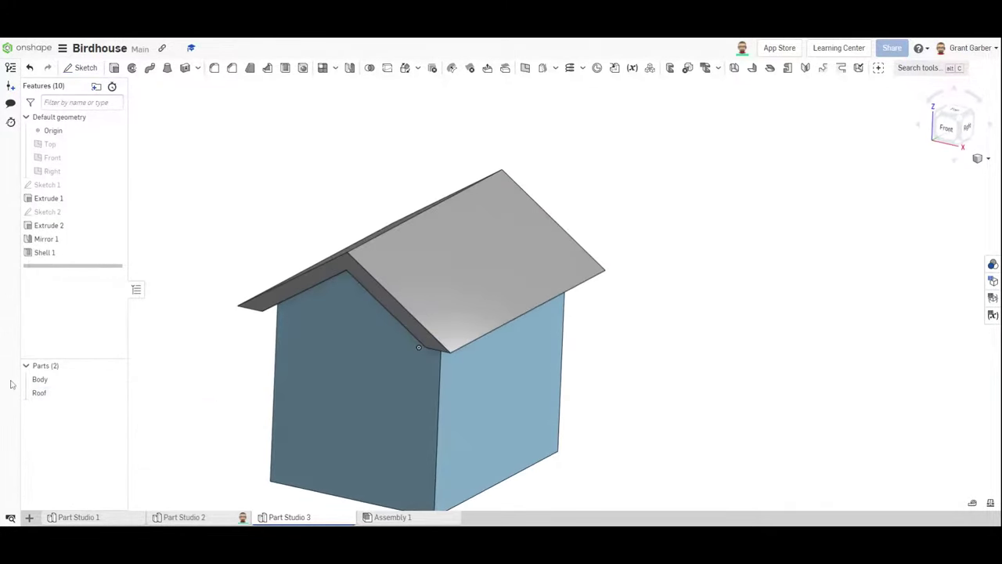
Examine the roof underside and the hollow interior by hiding and restoring the Body and Roof parts in turn.
click(115, 381)
mouse_move(221, 371)
right_down()
mouse_move(246, 327)
mouse_move(235, 368)
right_up()
click(115, 381)
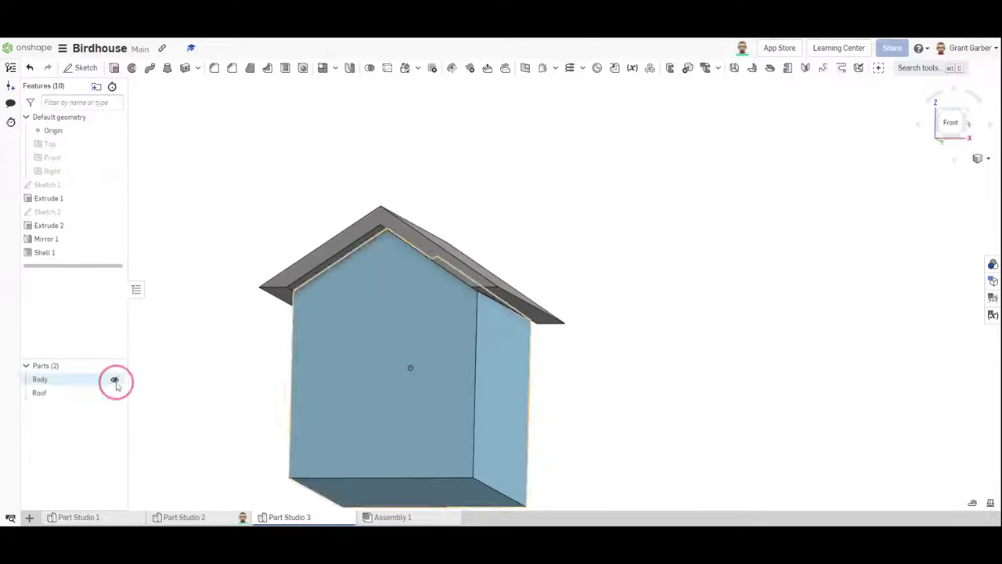
click(115, 394)
right_drag(188, 372, 179, 427)
click(115, 394)
right_drag(282, 407, 452, 324)
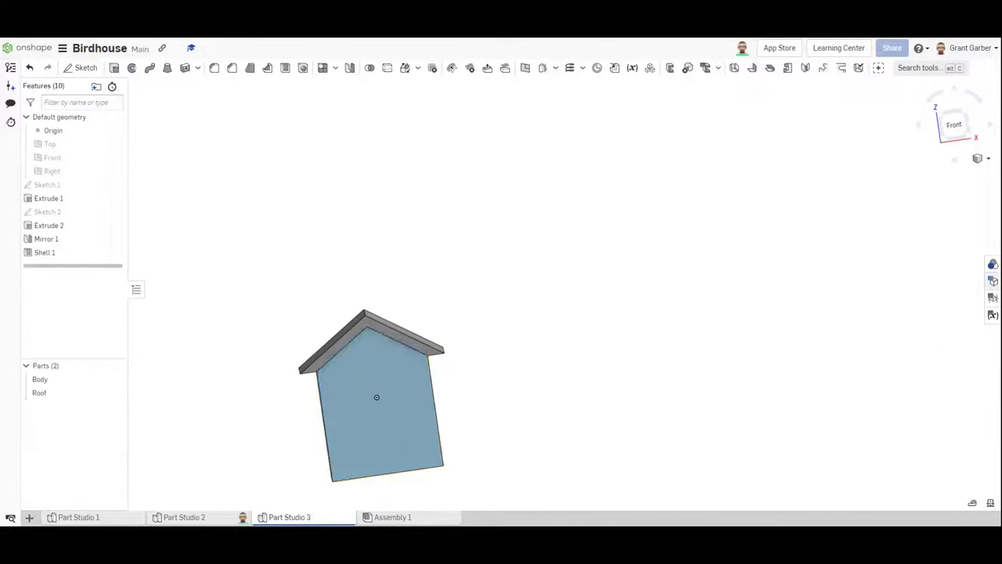
Sketch a 1 in diameter circle centred on the origin on the Body's front gable face and accept the sketch.
click(968, 116)
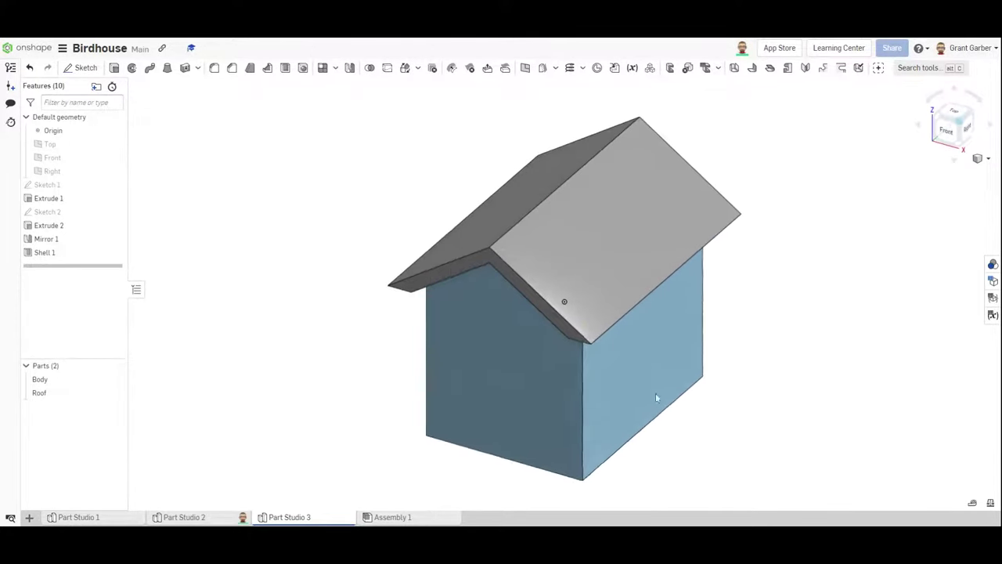
click(86, 71)
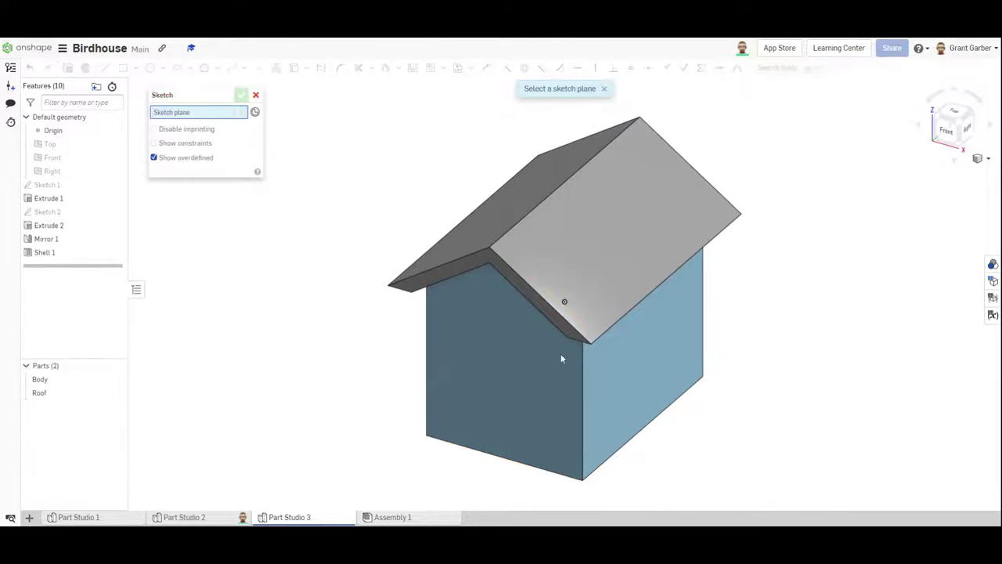
click(515, 354)
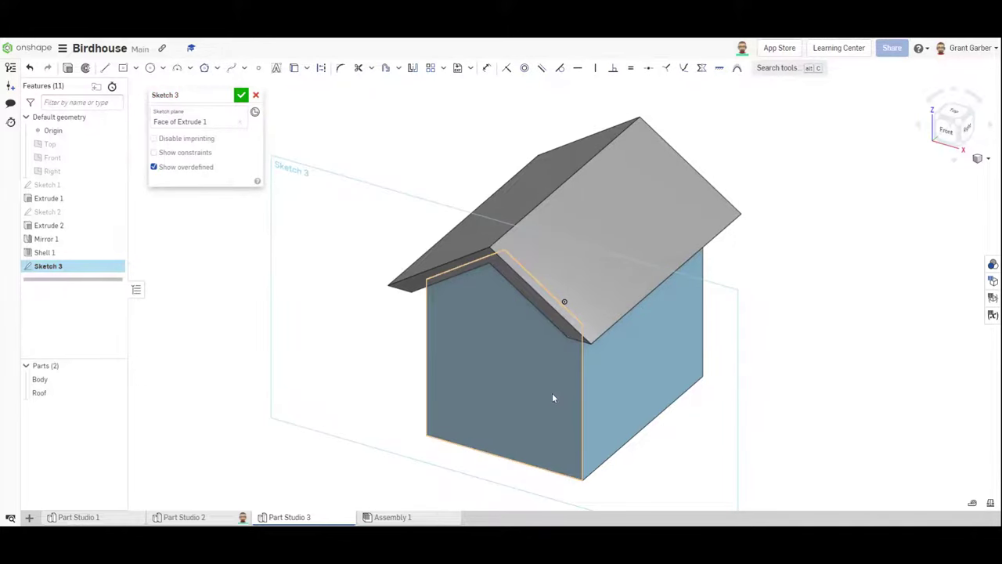
key(n)
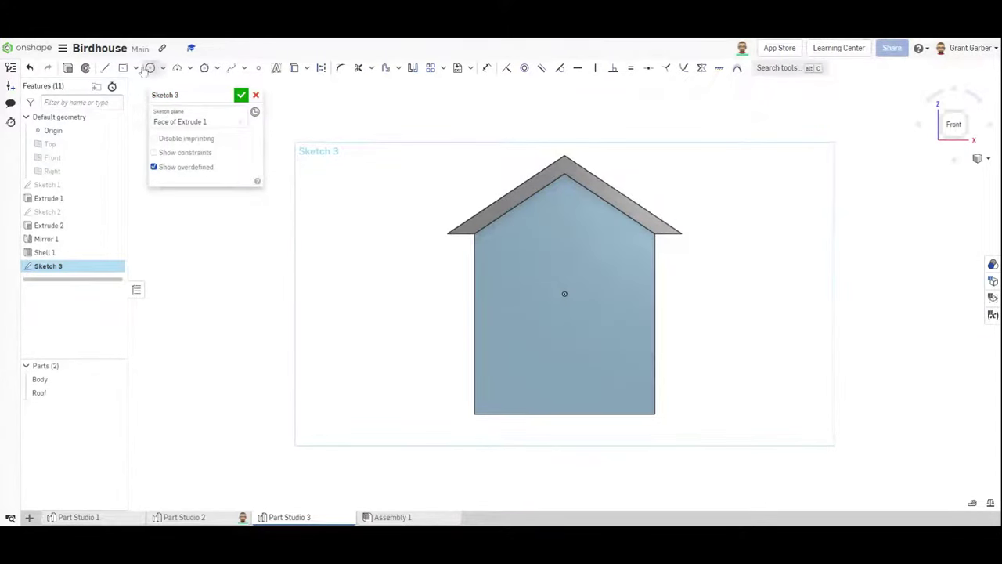
click(150, 69)
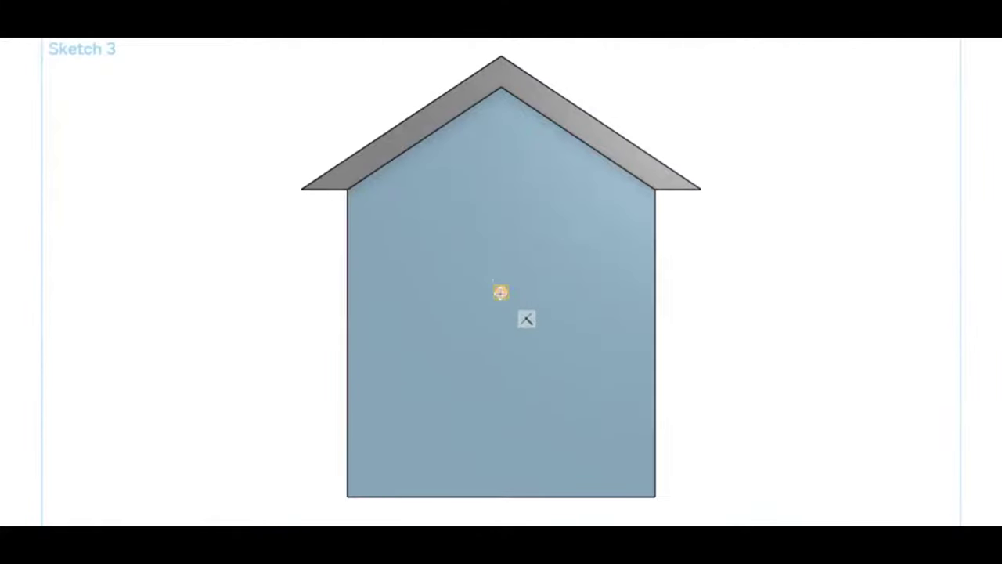
click(566, 274)
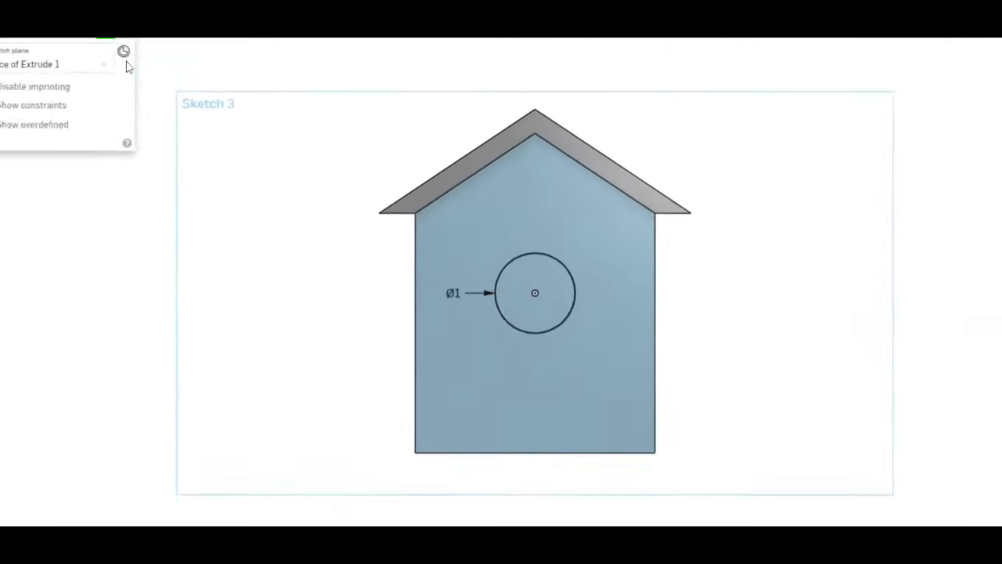
click(106, 35)
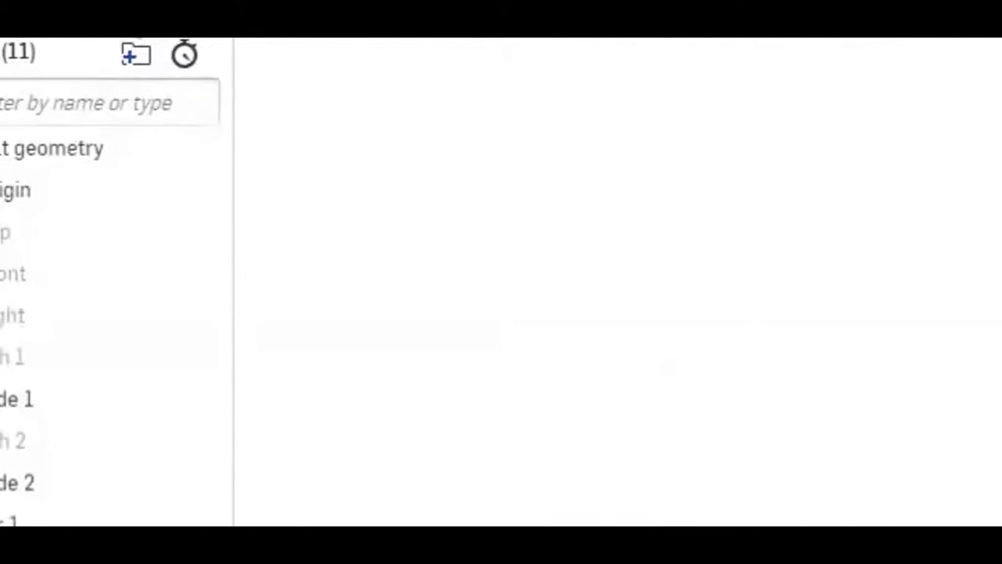
Cut the entrance hole by extruding the circle as Remove, Up to next, with Body as merge scope.
key(shift+e)
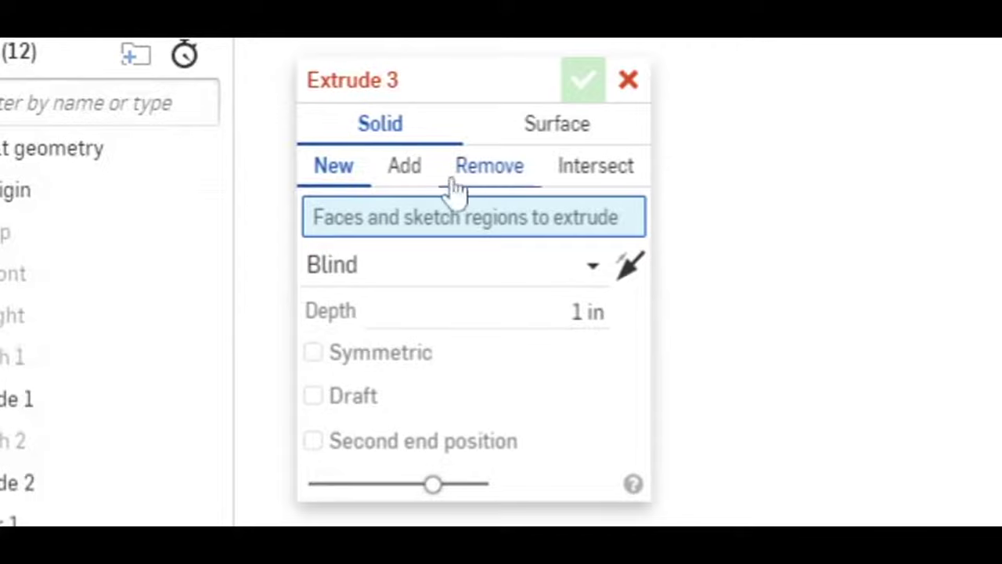
click(508, 174)
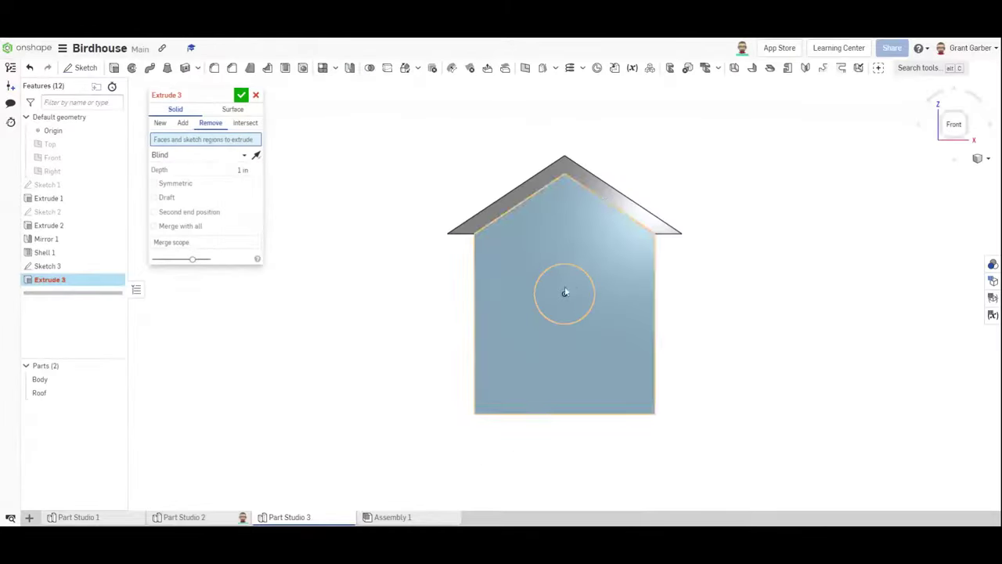
click(583, 291)
mouse_move(728, 314)
right_down()
mouse_move(685, 324)
mouse_move(629, 312)
mouse_move(651, 327)
mouse_move(681, 325)
right_up()
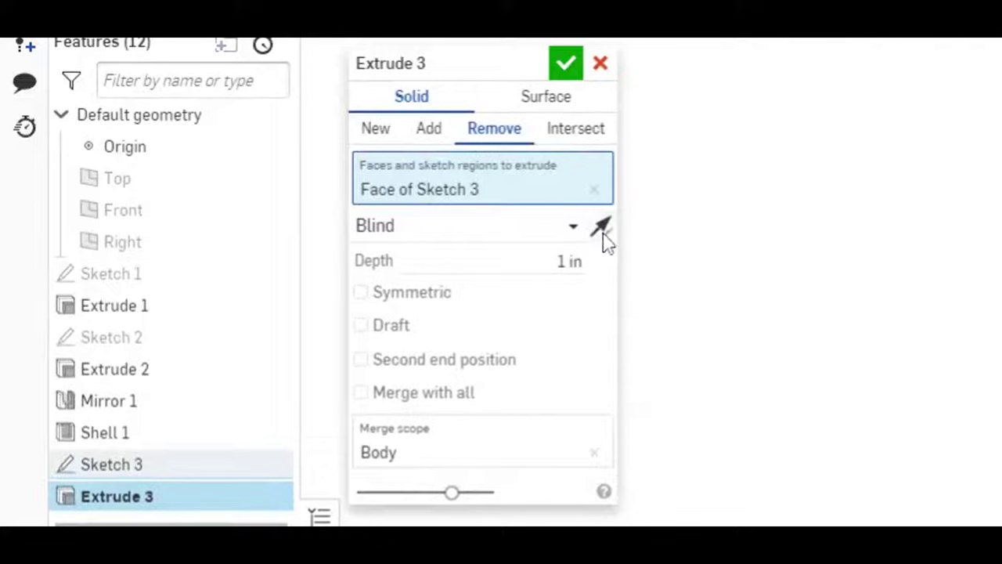
click(556, 230)
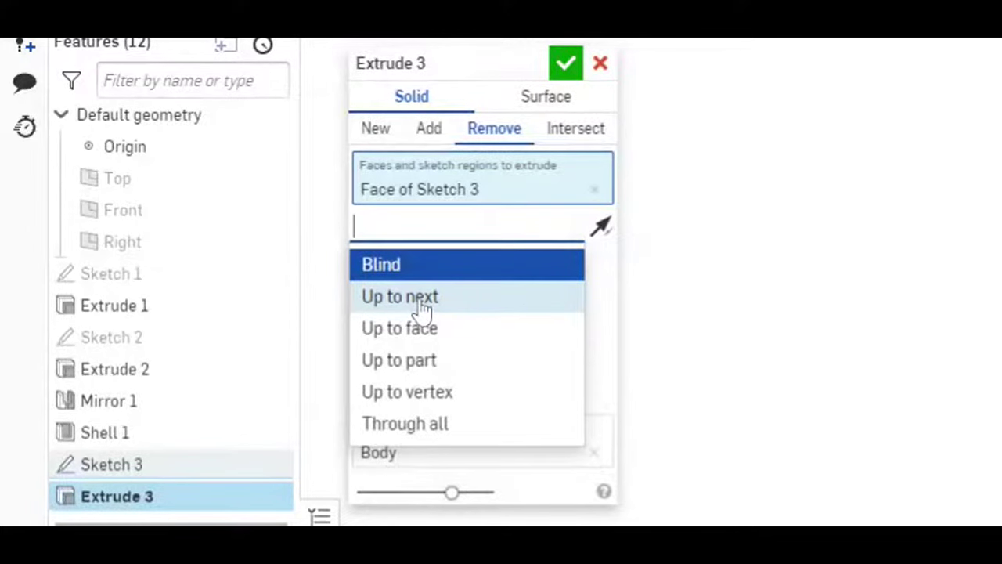
click(388, 296)
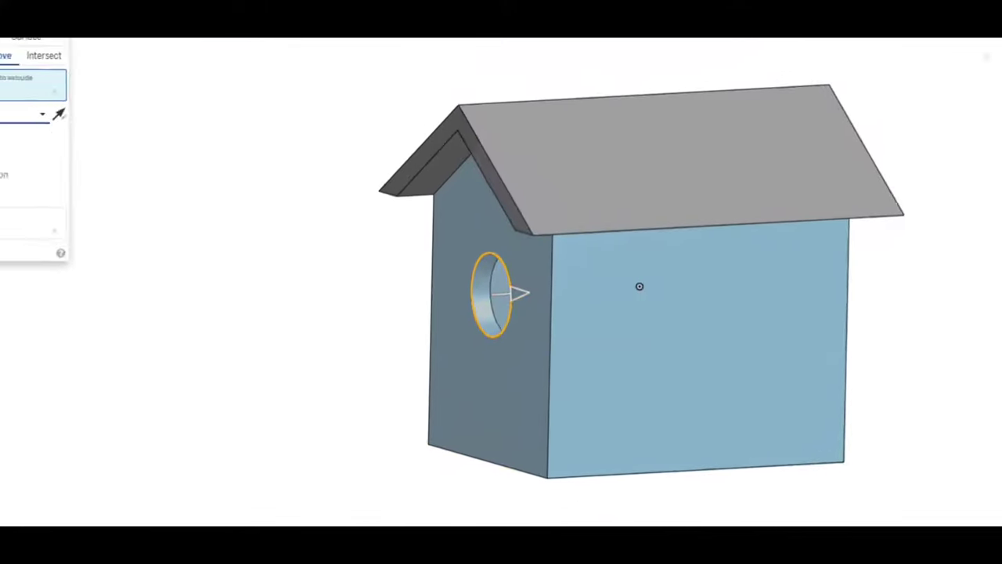
click(240, 94)
Examine the entrance hole and the birdhouse walls from both sides and the front.
mouse_move(358, 280)
right_down()
mouse_move(522, 340)
mouse_move(776, 335)
mouse_move(776, 352)
mouse_move(714, 347)
right_up()
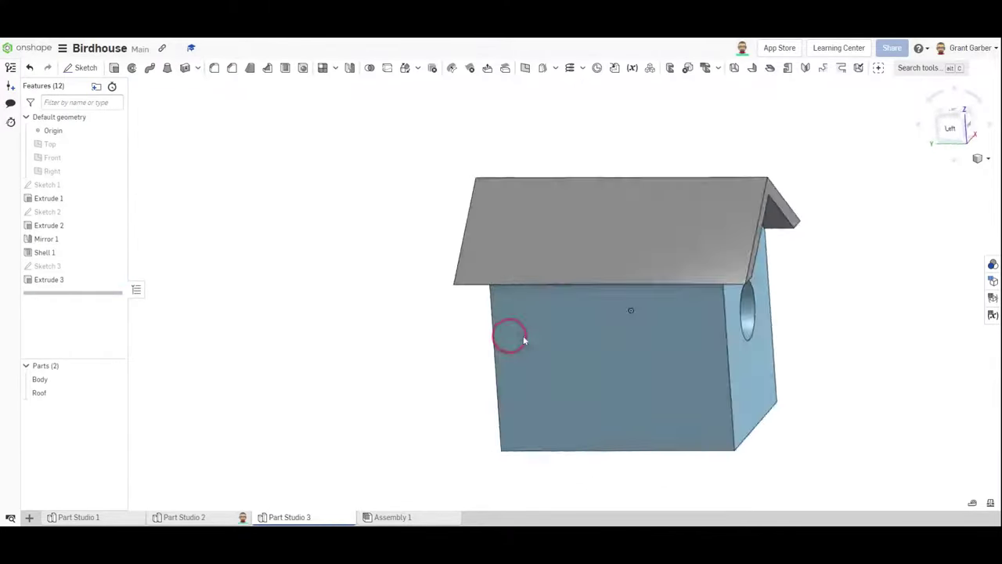
mouse_move(574, 296)
right_down()
mouse_move(640, 331)
mouse_move(662, 309)
mouse_move(590, 333)
mouse_move(606, 288)
right_up()
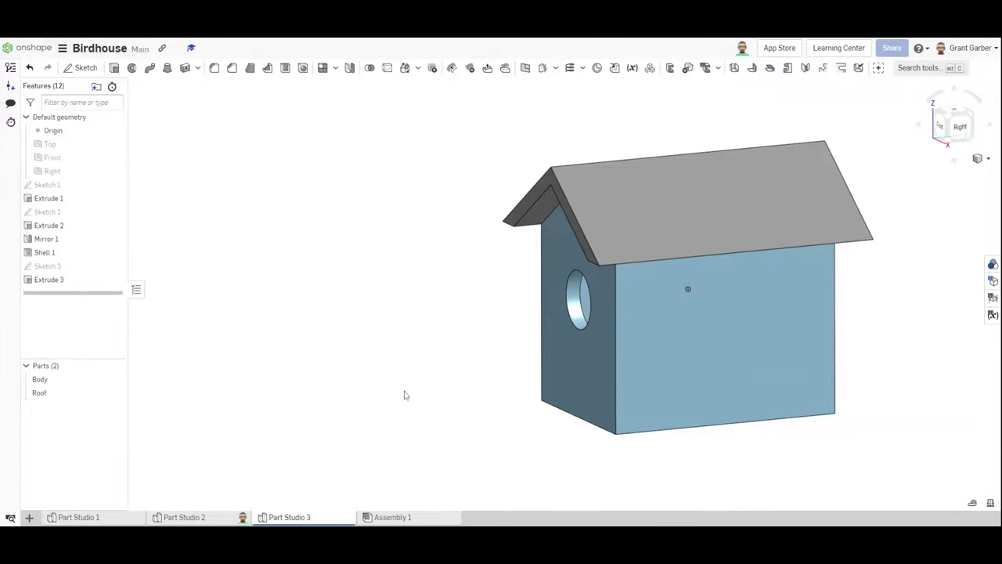
mouse_move(404, 394)
right_down()
mouse_move(461, 378)
mouse_move(449, 394)
right_up()
scroll(705, 349, down, 3)
scroll(701, 352, up, 3)
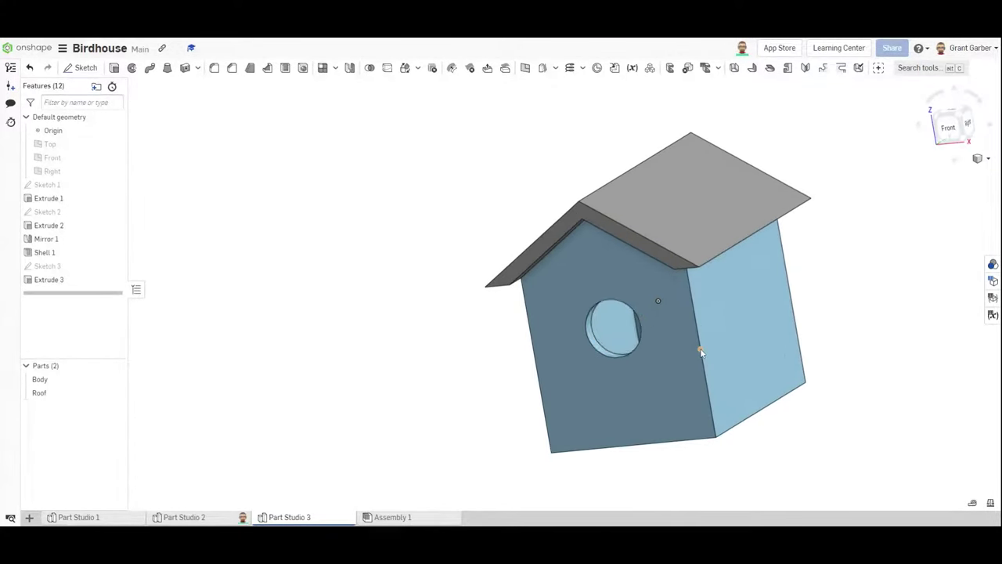
Fillet the outer and inner circular edges of the entrance hole with a 0.1 in radius.
mouse_move(614, 356)
right_down()
mouse_move(694, 349)
mouse_move(635, 336)
mouse_move(597, 344)
right_up()
scroll(592, 291, up, 5)
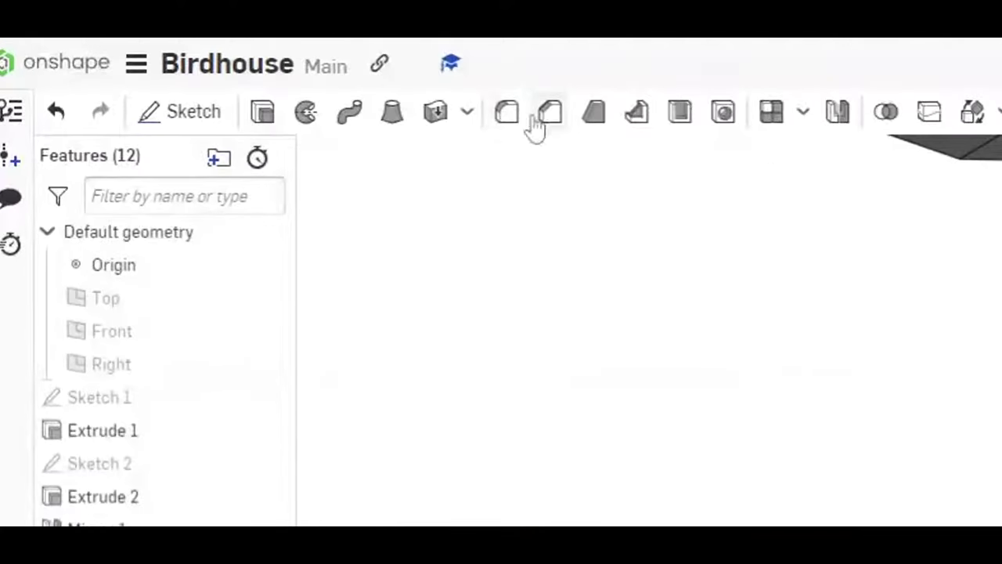
click(507, 116)
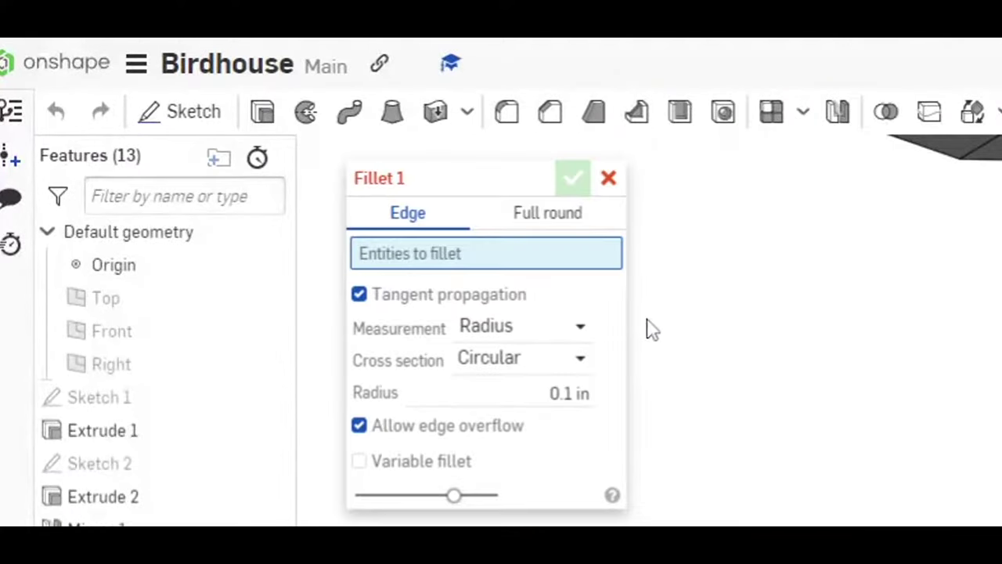
click(572, 393)
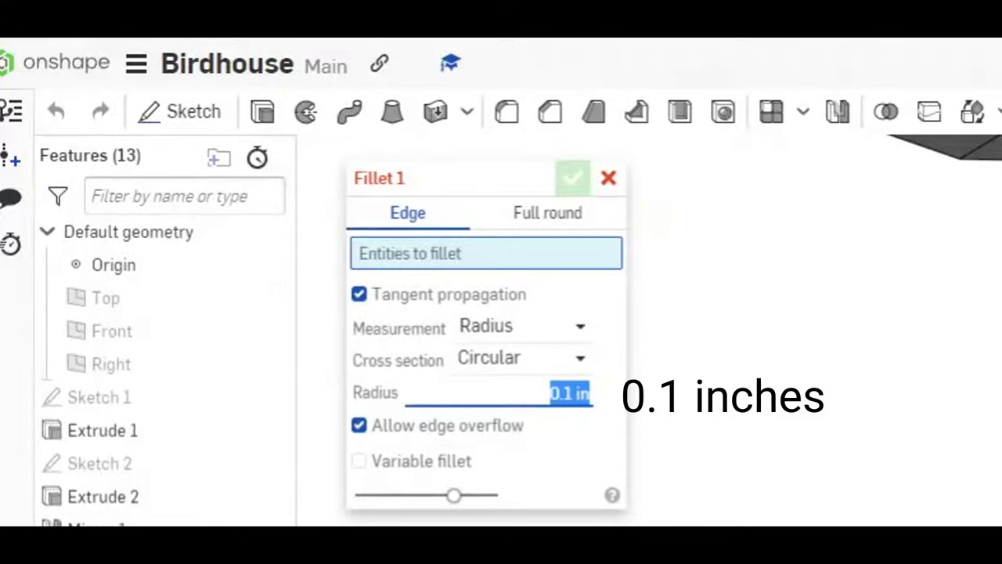
key(Return)
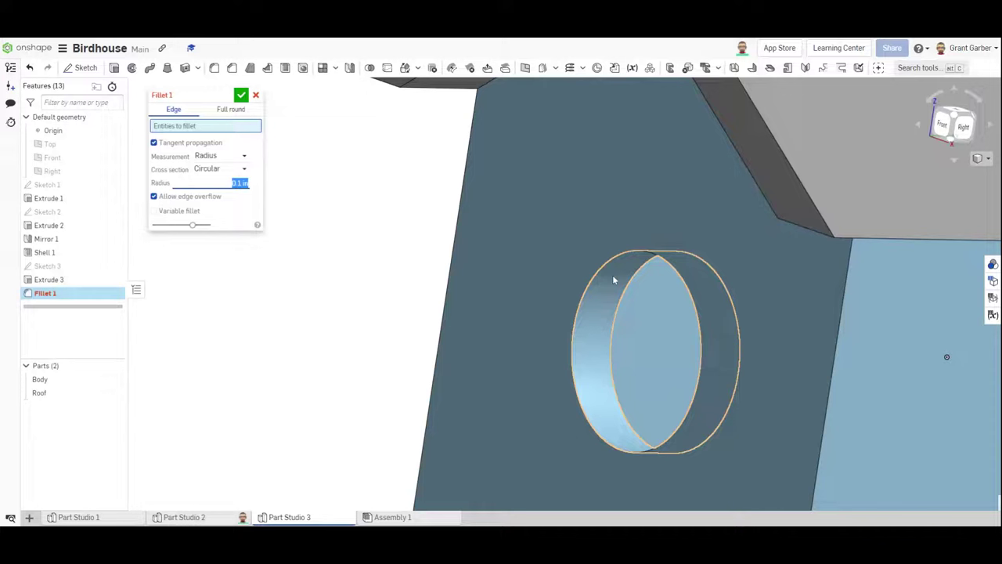
click(616, 261)
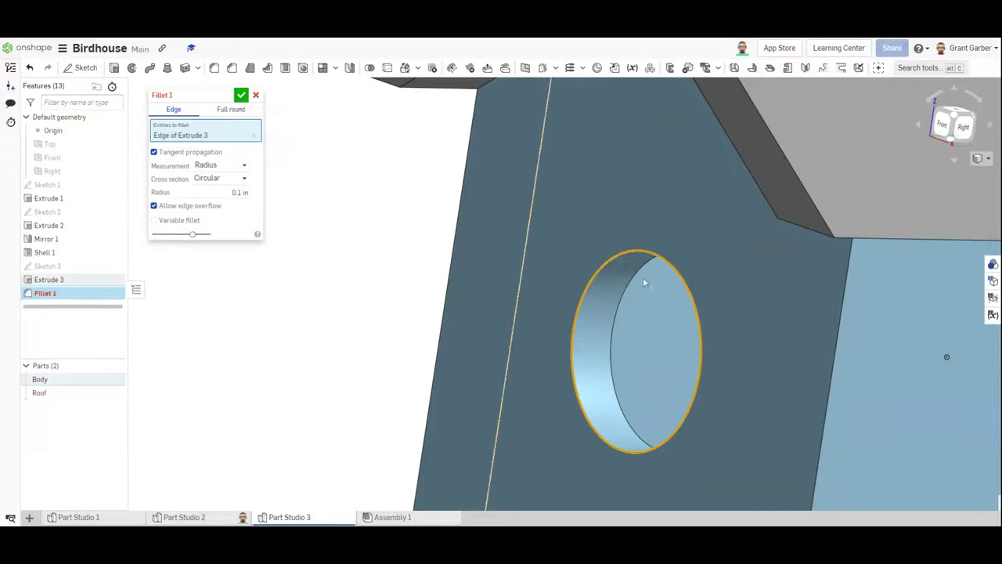
click(637, 278)
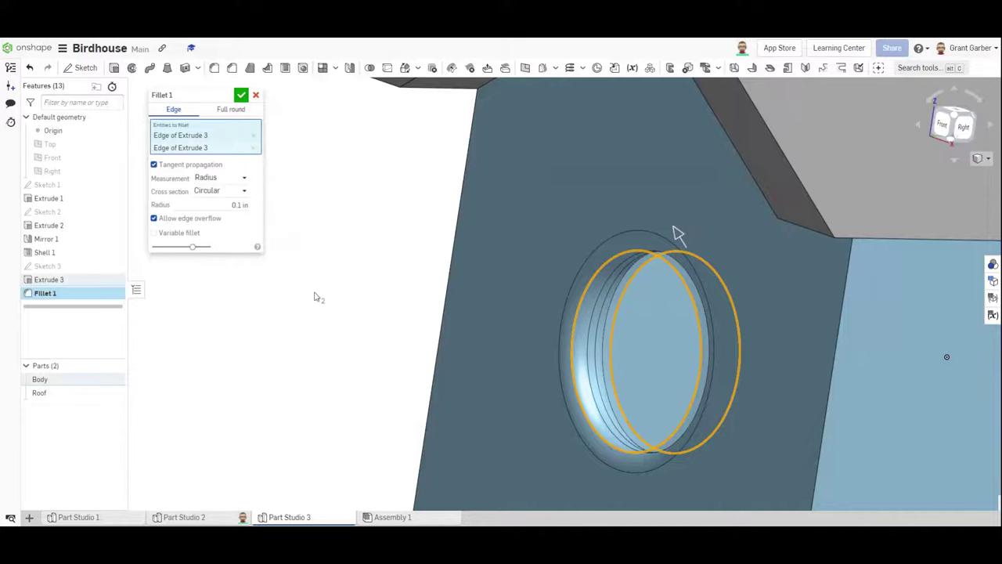
right_drag(317, 298, 560, 350)
click(243, 97)
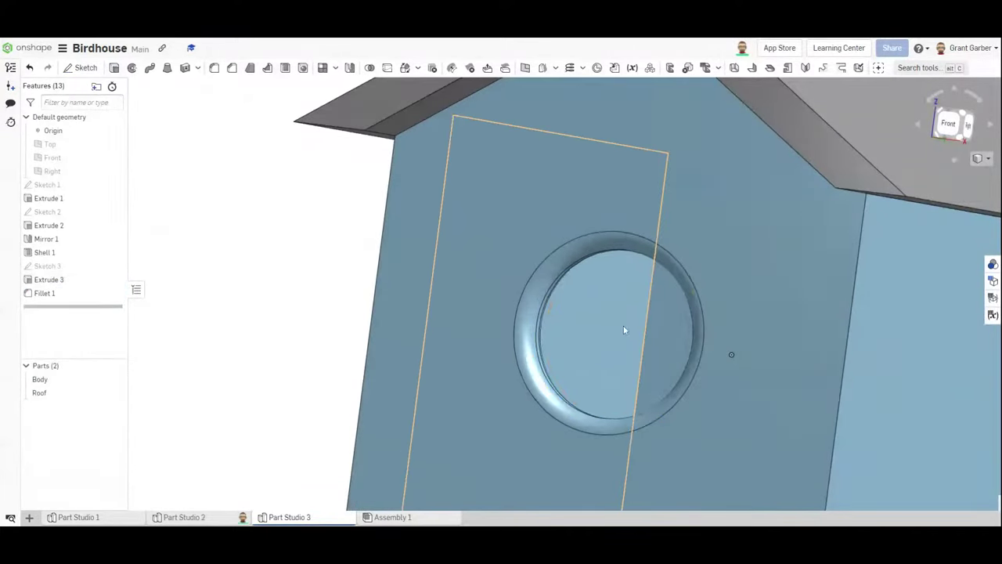
Sketch a 0.25 in diameter circle vertically below the entrance hole on the Body's front face and accept the sketch.
right_drag(624, 331, 674, 407)
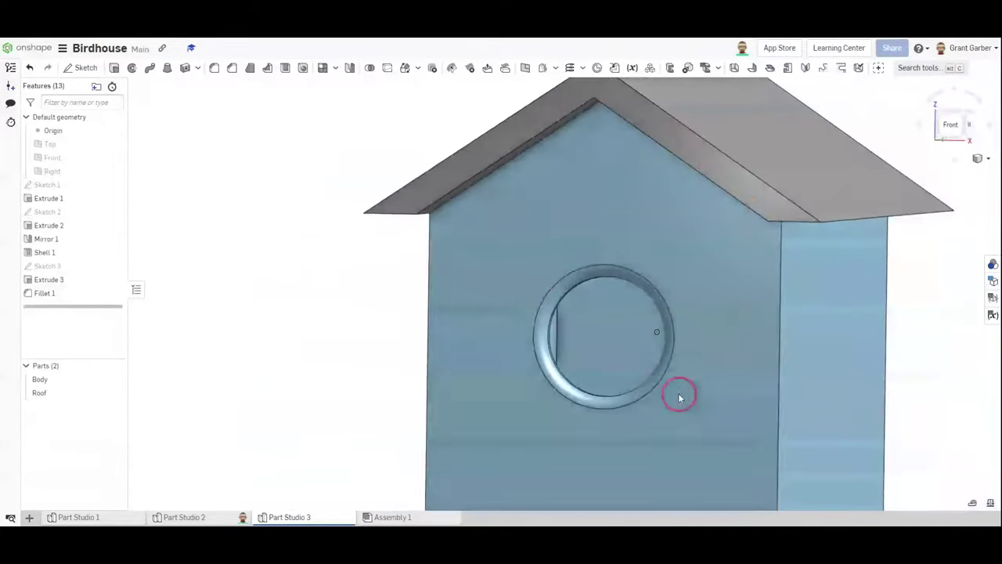
scroll(680, 398, down, 2)
right_drag(666, 409, 615, 388)
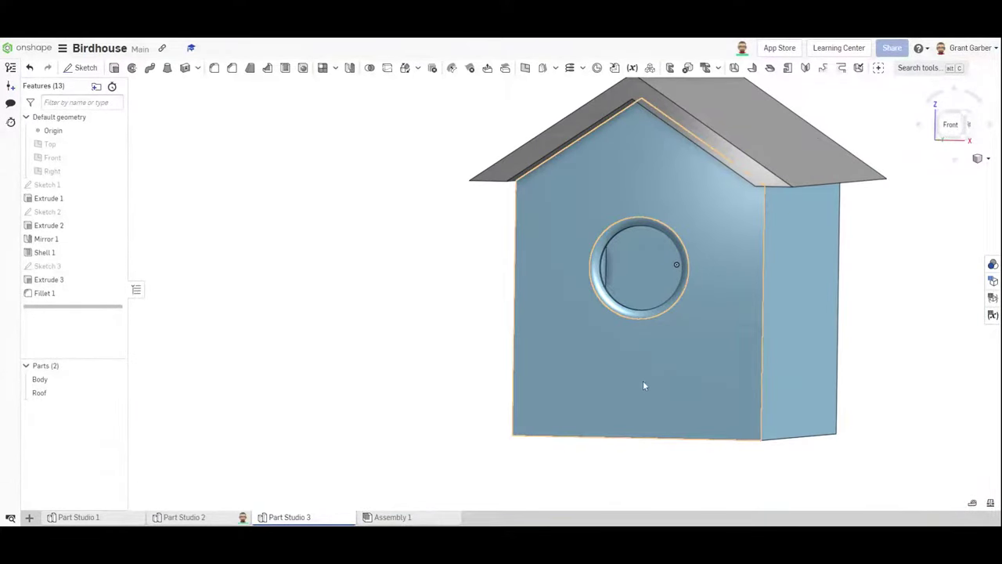
click(86, 68)
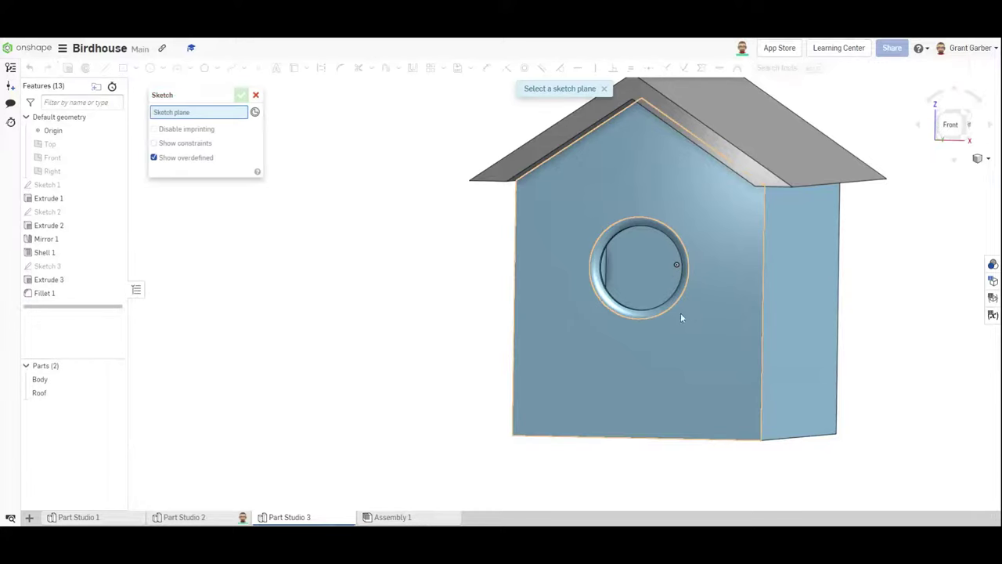
click(640, 395)
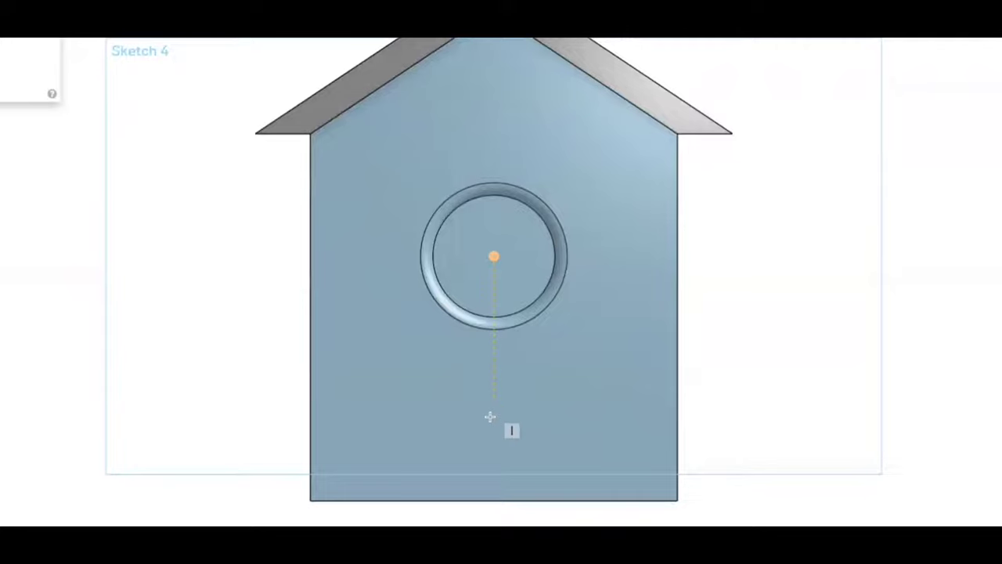
click(492, 409)
click(515, 405)
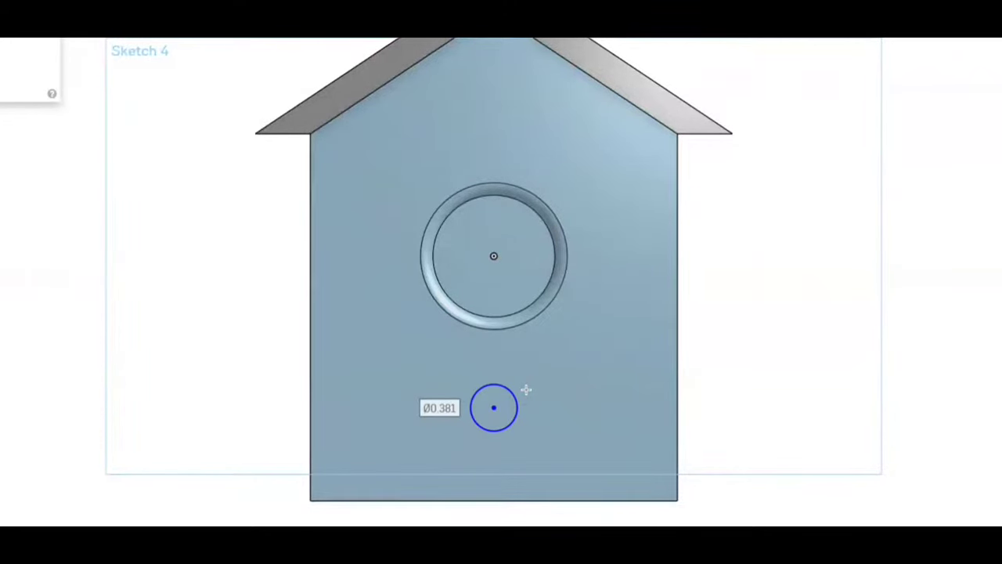
text(0.25)
key(Return)
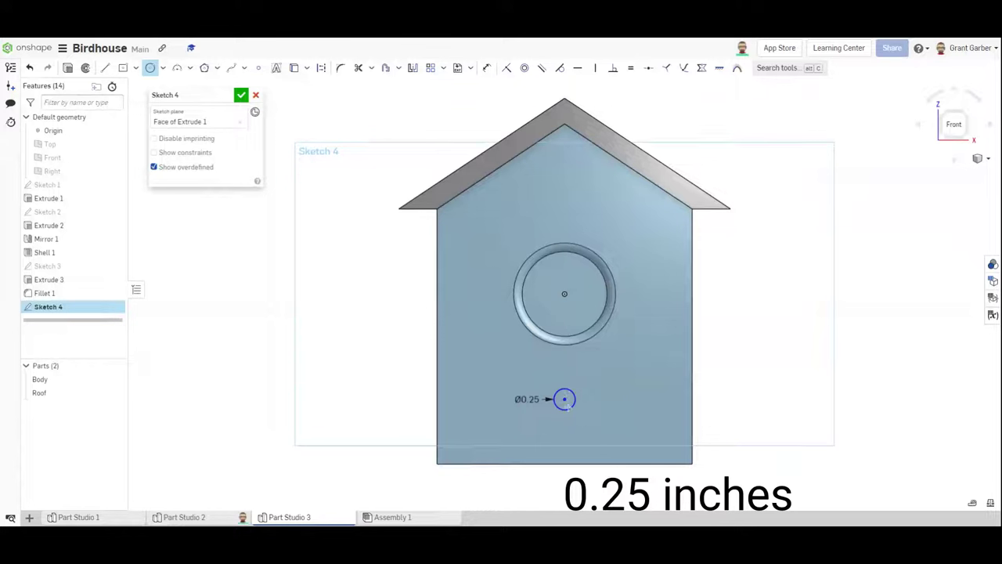
click(241, 96)
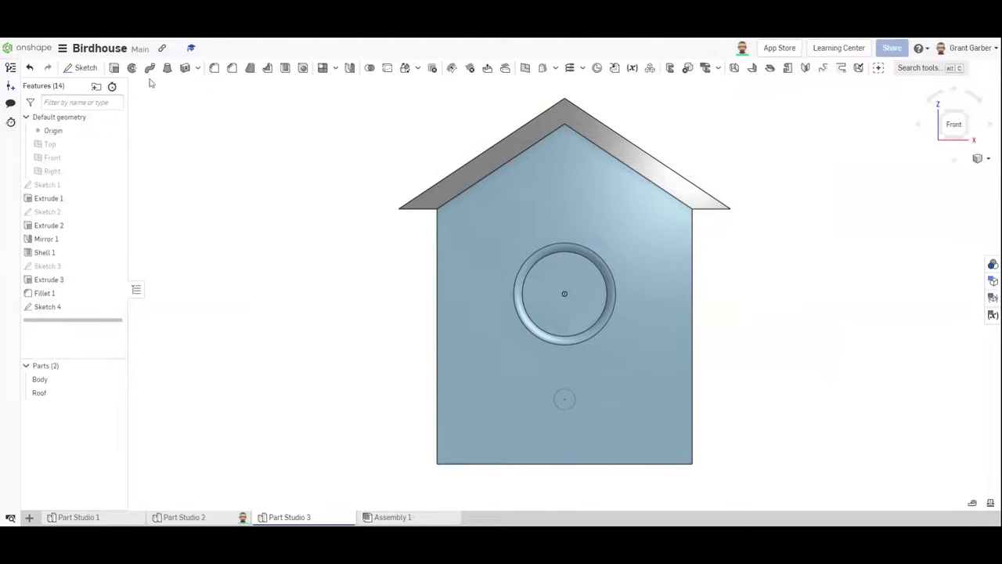
Extrude the small circle 1 in outward from the front face as a New part, using a blind end.
click(115, 68)
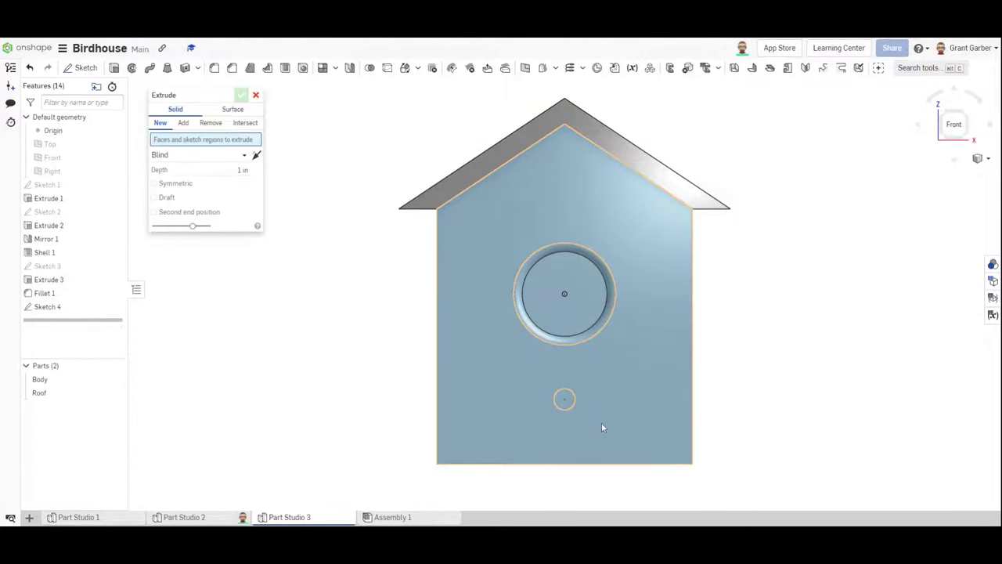
click(565, 401)
mouse_move(767, 407)
right_down()
mouse_move(720, 403)
mouse_move(726, 429)
right_up()
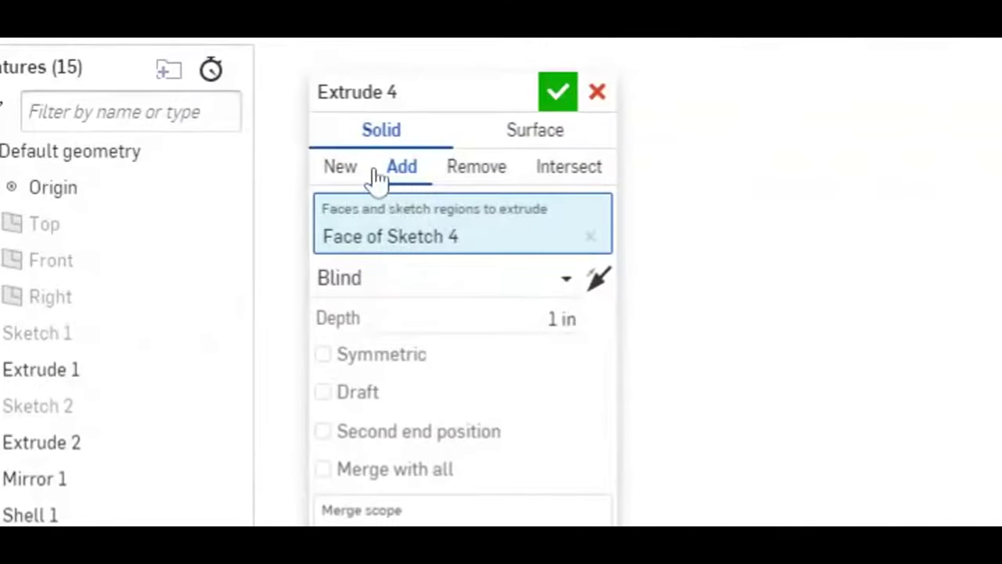
click(340, 174)
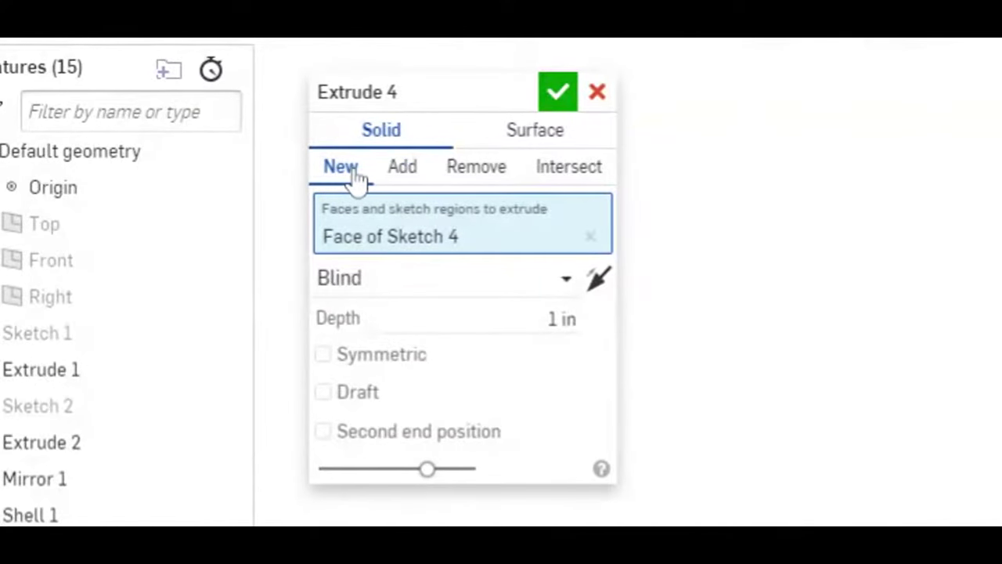
click(409, 175)
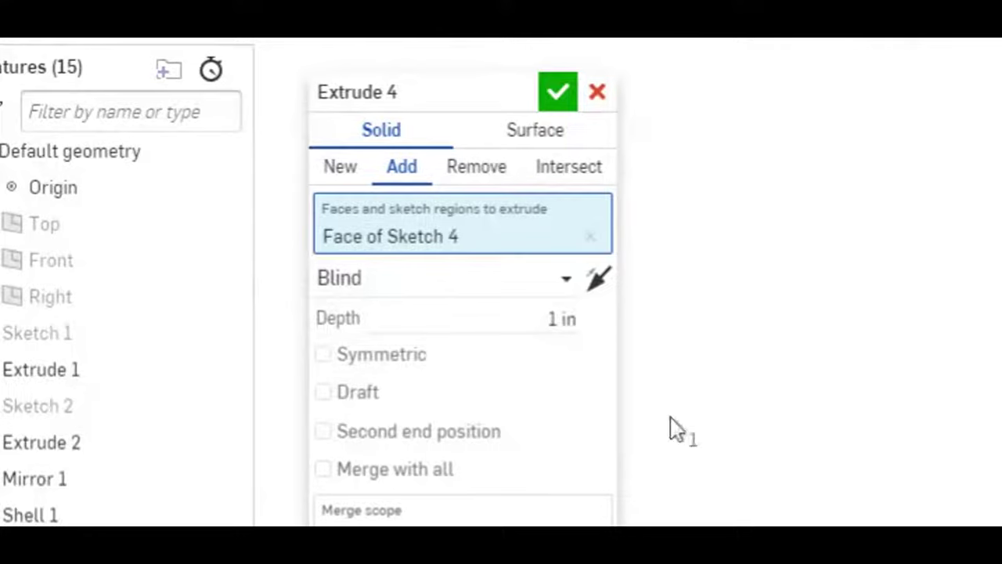
click(353, 167)
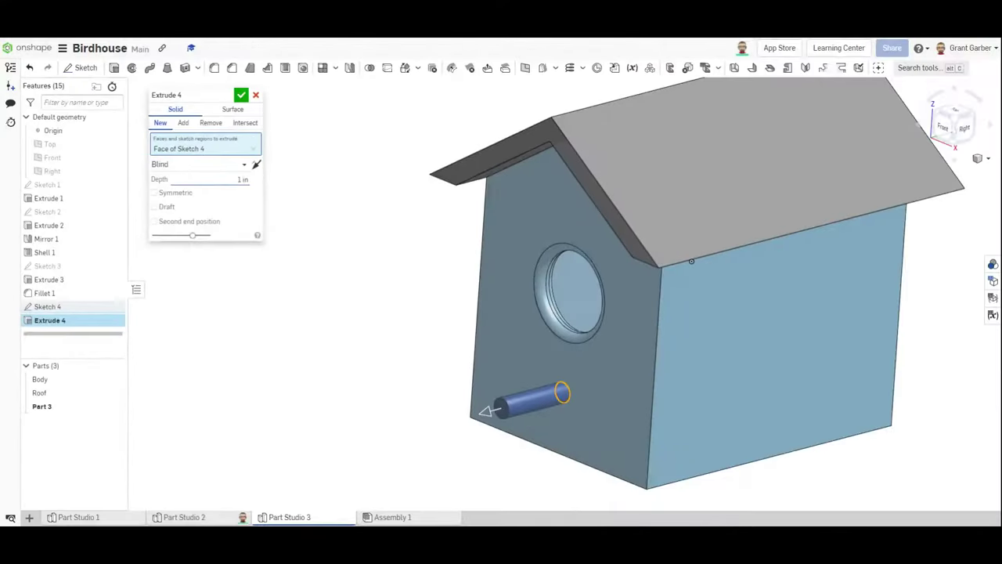
right_drag(678, 422, 756, 412)
click(243, 96)
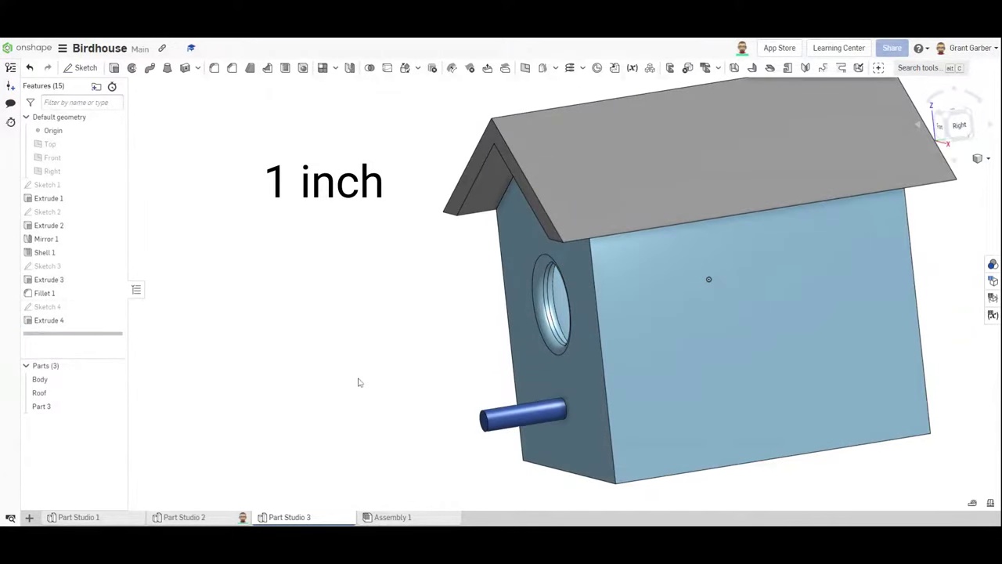
Rename the new cylindrical part as Peg.
right_drag(358, 381, 385, 383)
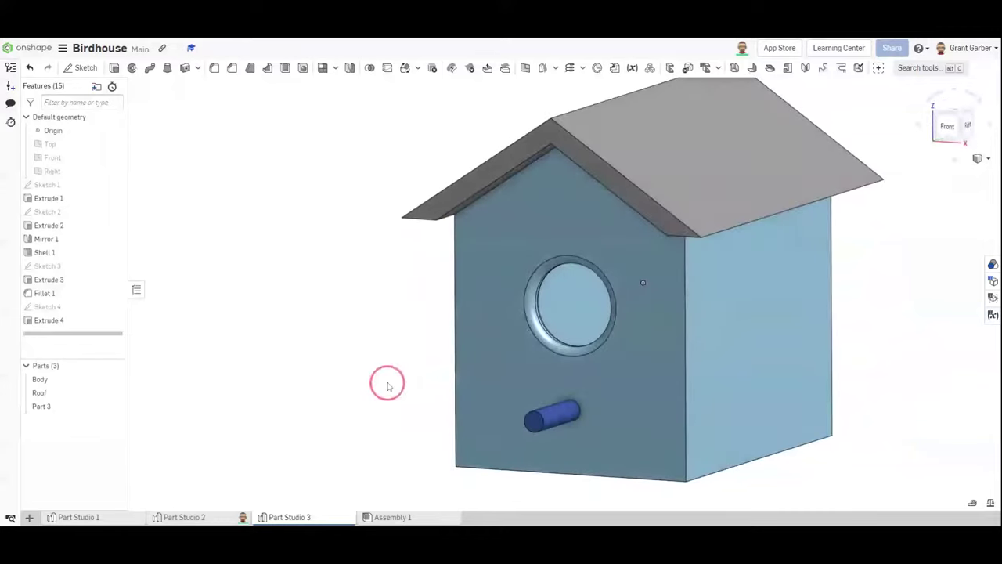
right_click(45, 407)
click(94, 232)
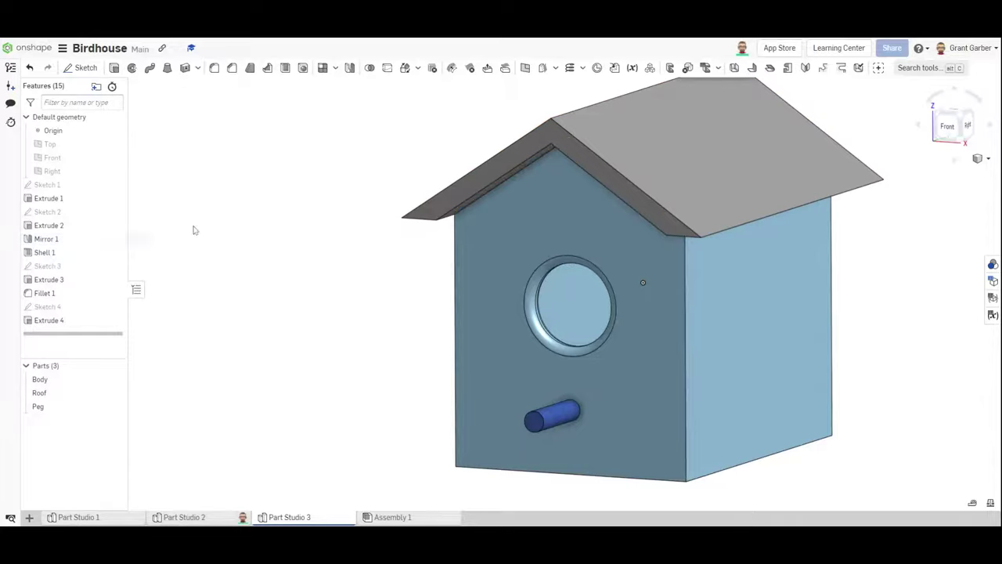
Sketch a 1.5 by 1.5 in square around the origin area on the Body's bottom face.
right_drag(436, 393, 415, 355)
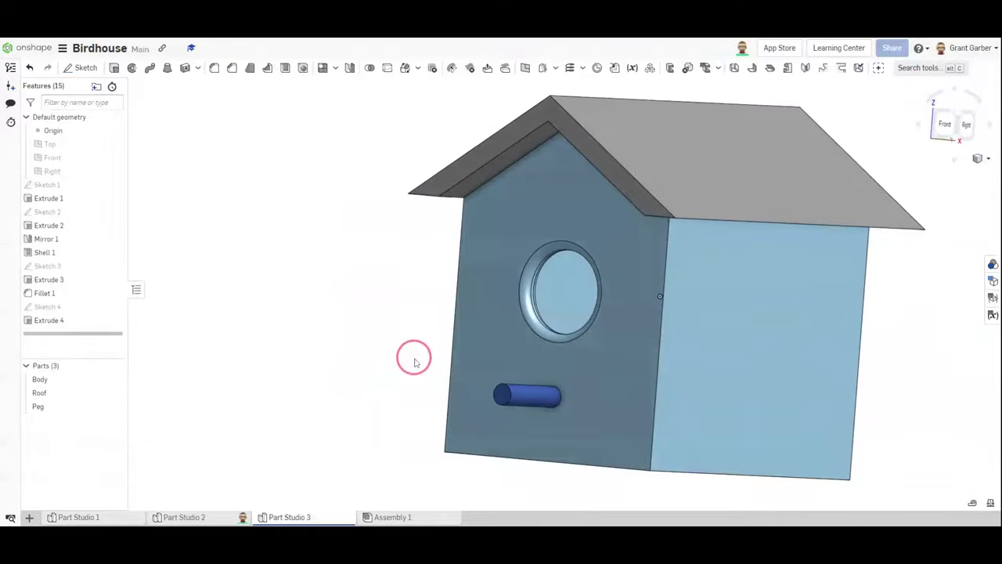
scroll(585, 356, down, 3)
right_drag(625, 420, 586, 338)
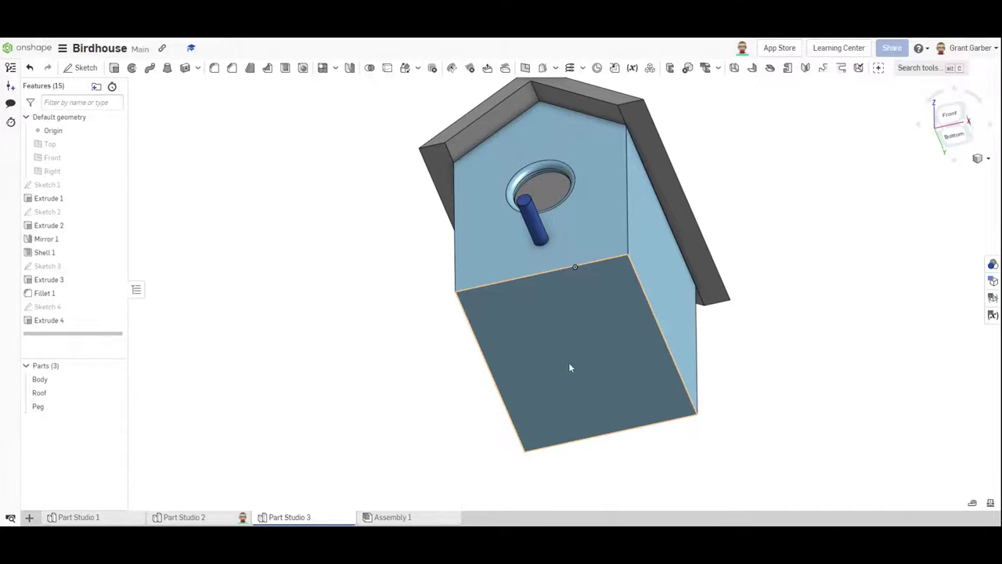
click(80, 67)
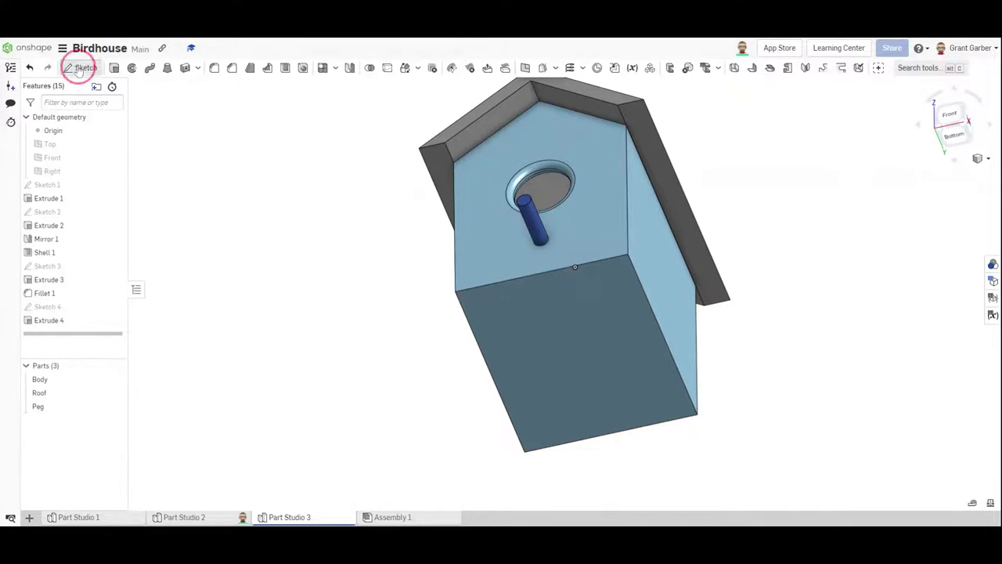
click(561, 340)
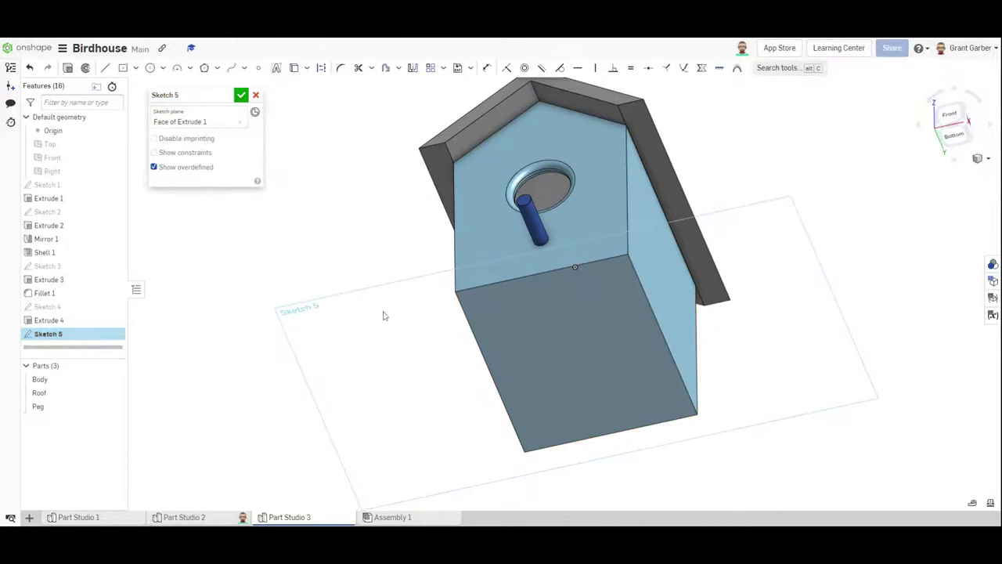
key(n)
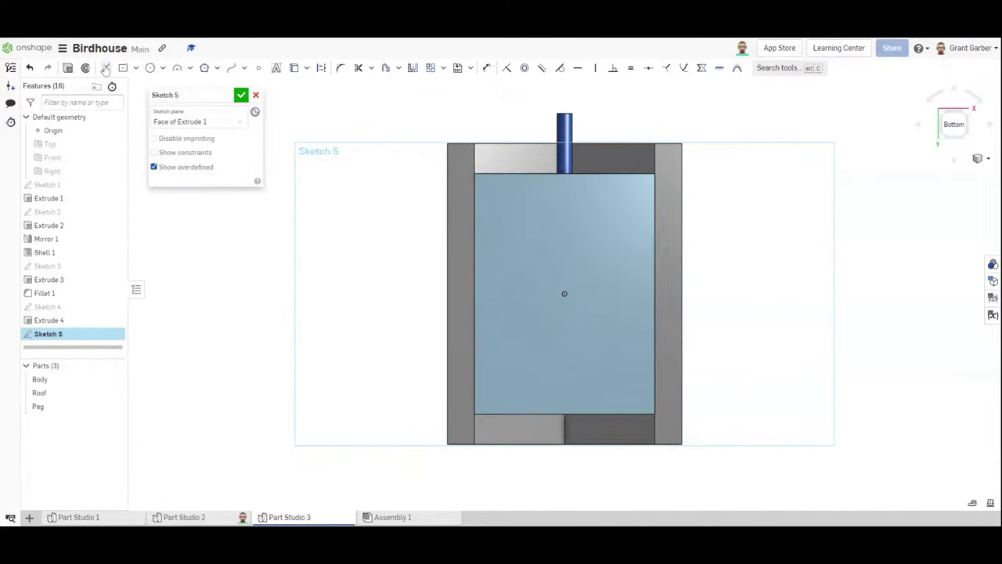
click(125, 69)
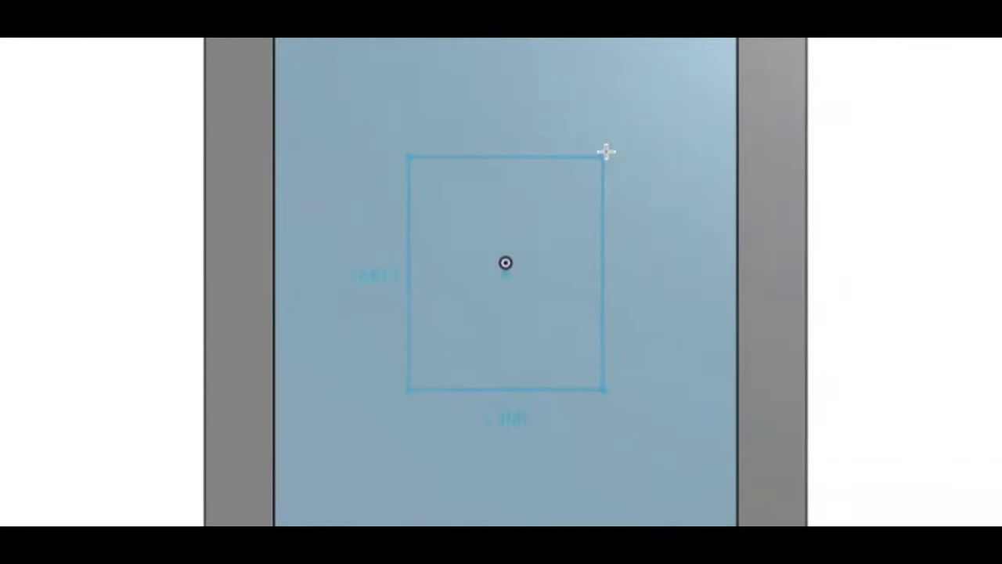
click(619, 152)
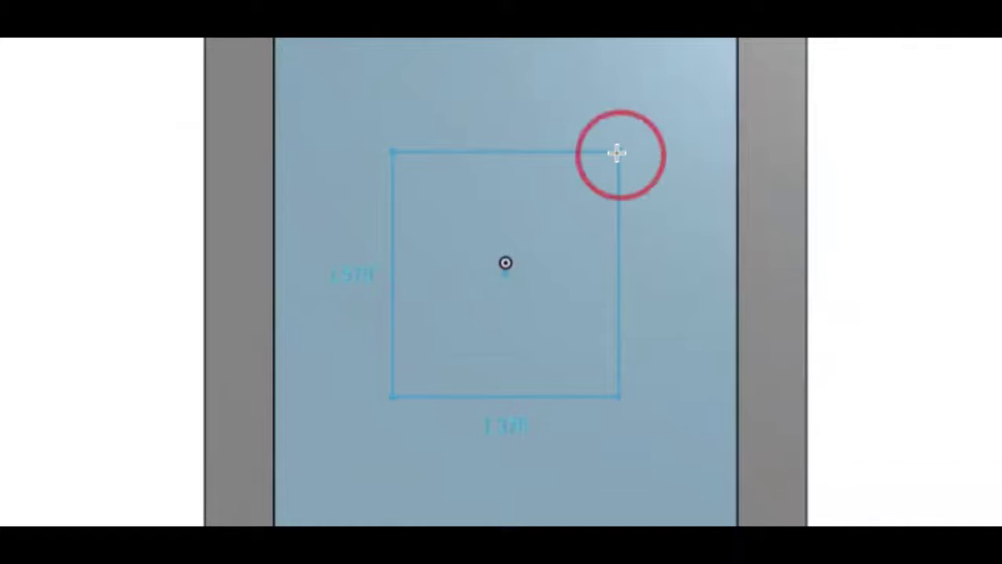
text(1.5)
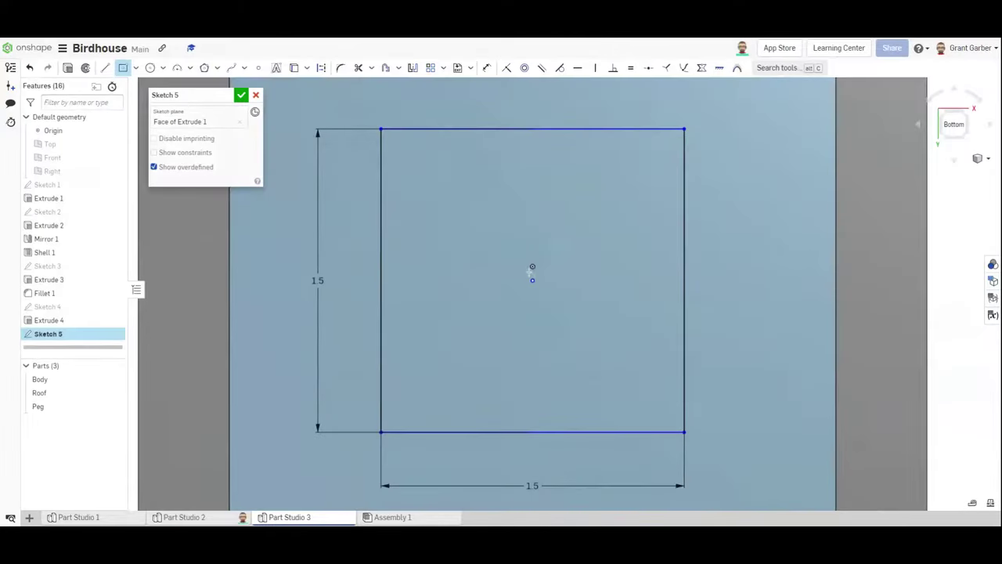
Make the square's centre point coincident with the origin and accept the sketch.
click(507, 68)
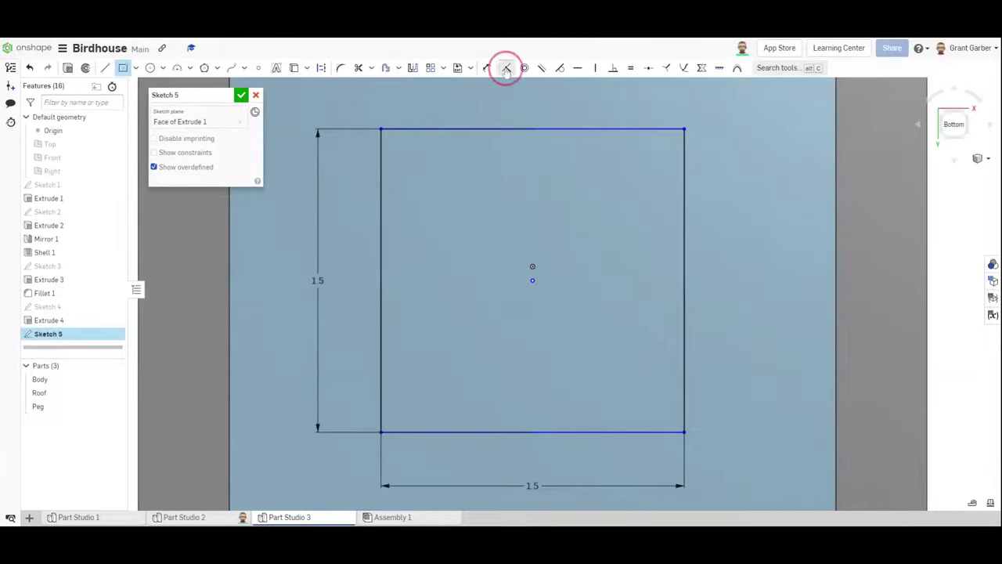
click(533, 281)
click(532, 267)
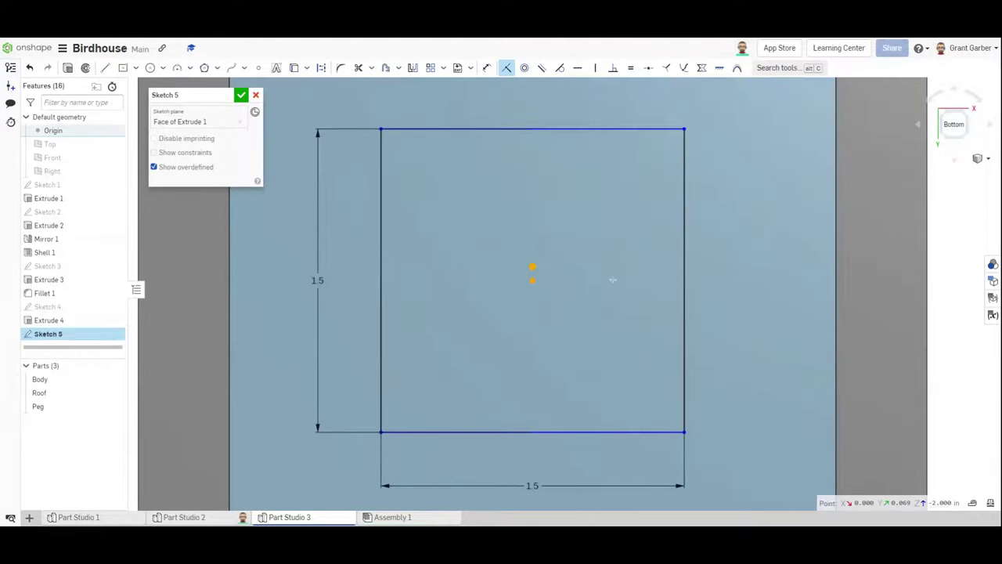
scroll(531, 255, down, 3)
scroll(549, 256, down, 2)
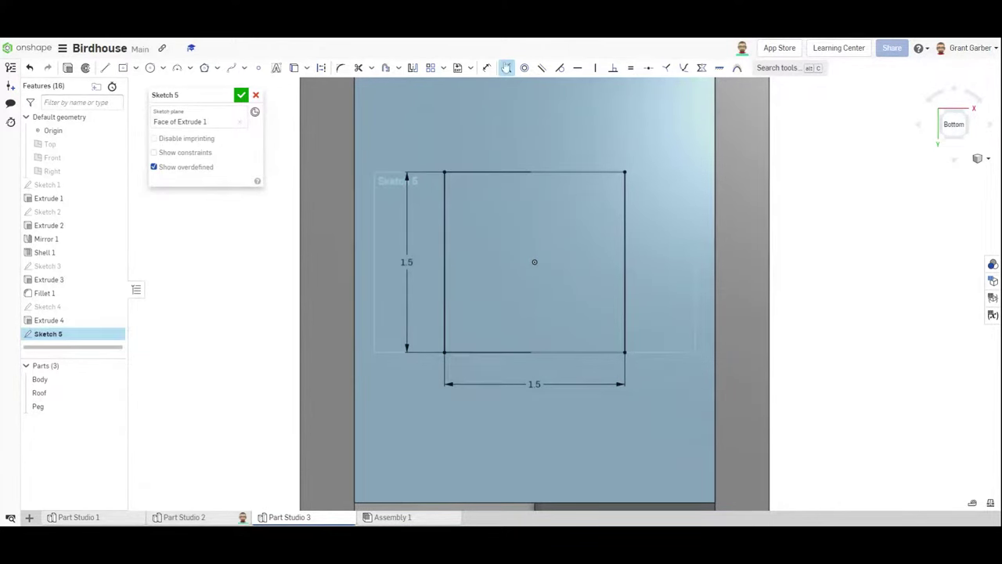
click(506, 67)
click(240, 95)
Extrude the square on the Body's underside 0.5 in outward as a New part, using a blind end.
mouse_move(635, 271)
right_down()
mouse_move(667, 266)
mouse_move(671, 302)
mouse_move(628, 289)
right_up()
click(114, 67)
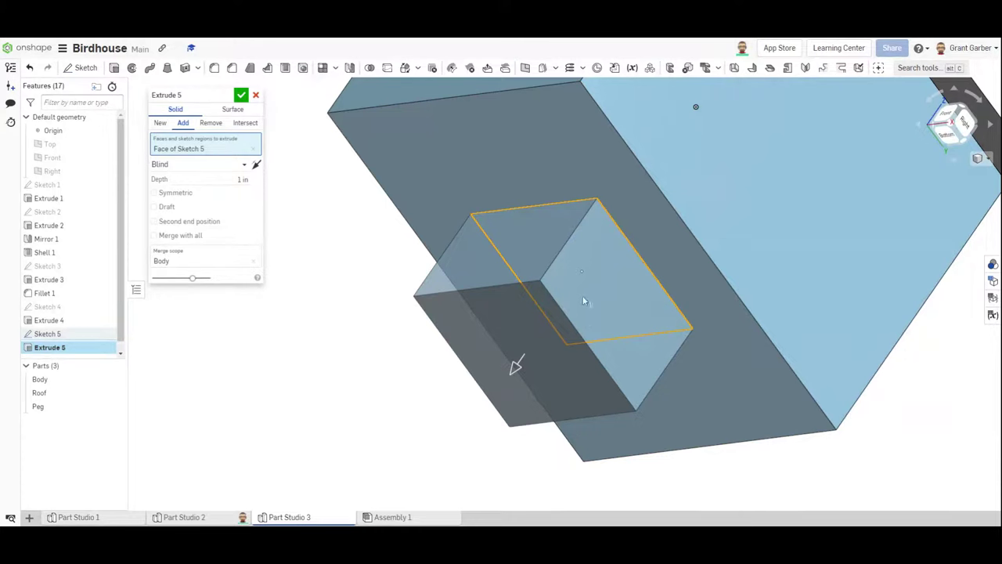
click(163, 124)
click(241, 179)
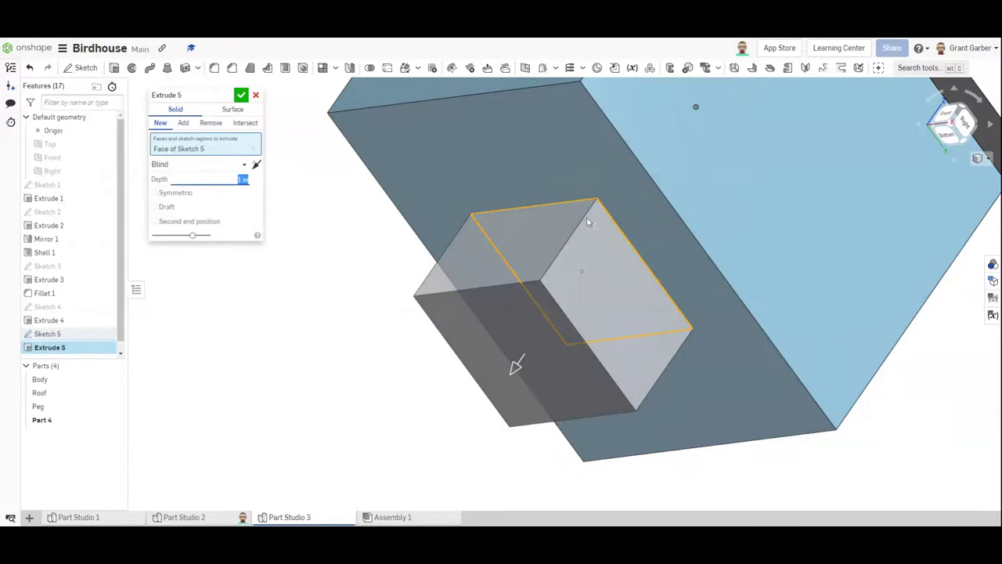
text(0.5)
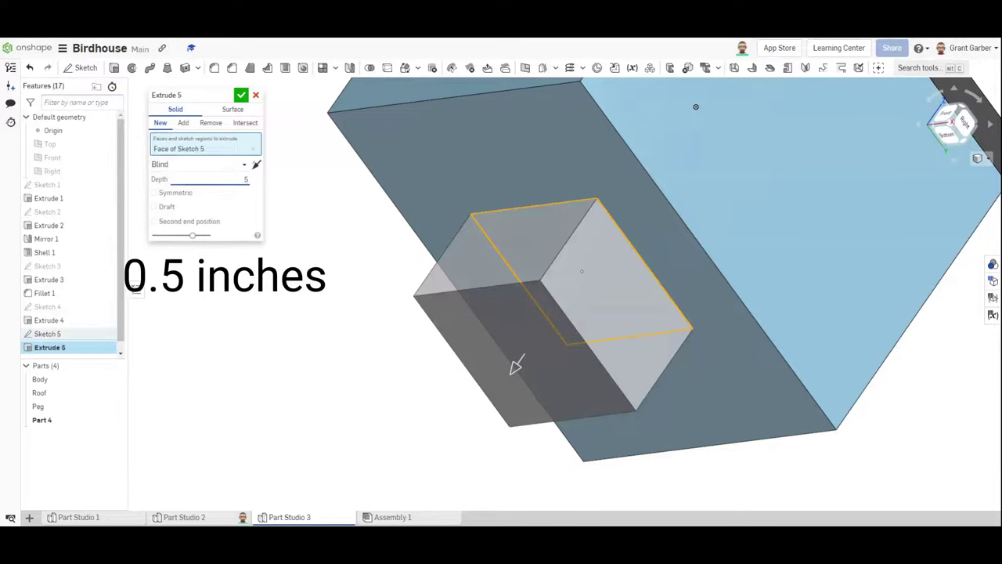
key(Return)
click(240, 95)
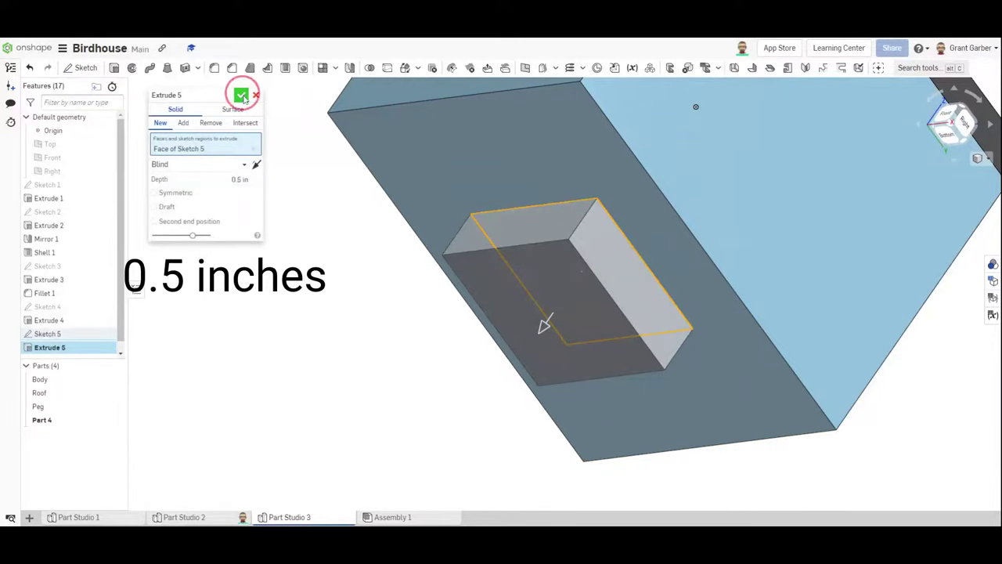
Chamfer all edges of the square block's bottom face with an equal distance of 0.1 in.
right_drag(345, 219, 297, 224)
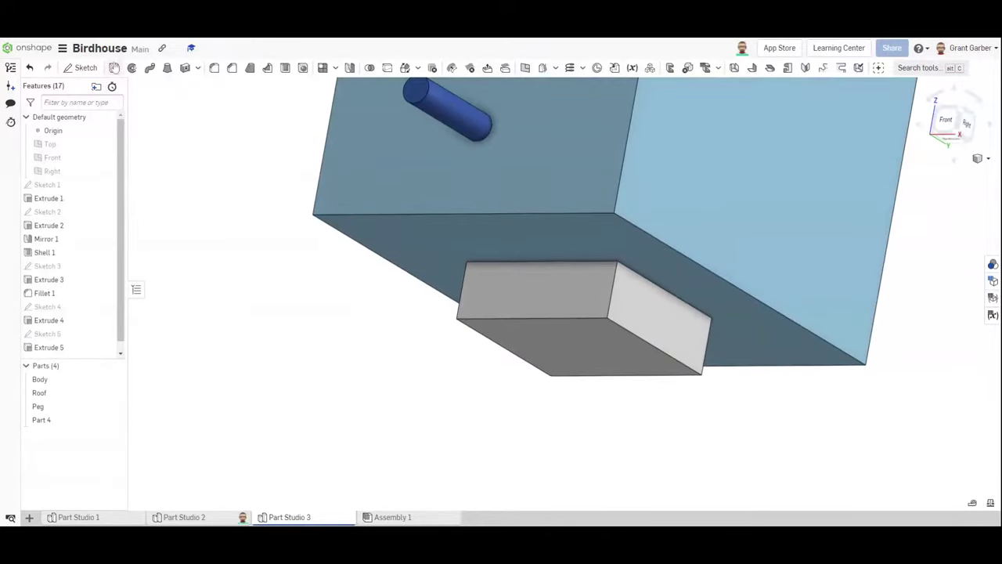
right_drag(547, 289, 265, 86)
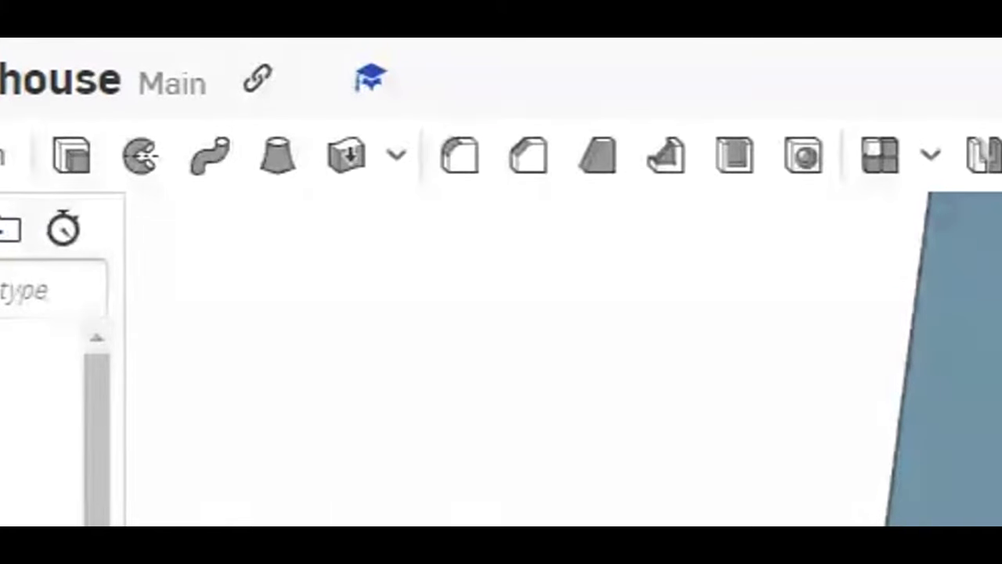
click(550, 174)
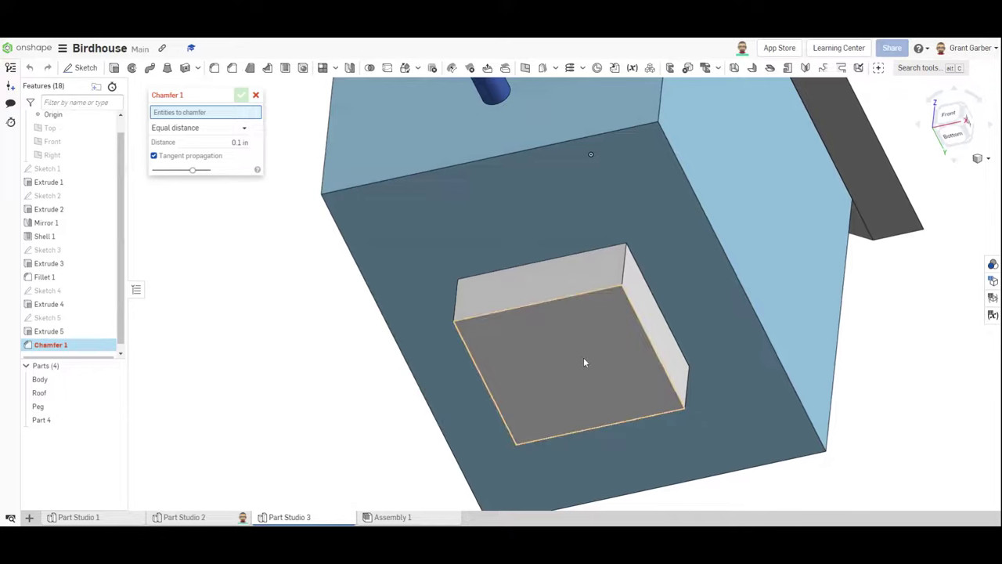
click(585, 362)
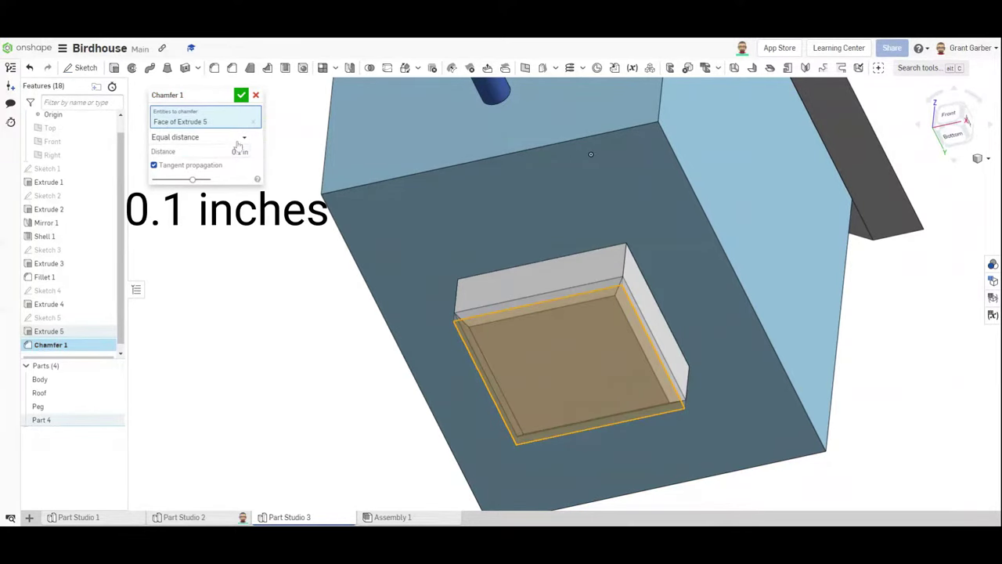
click(241, 96)
Sketch two concentric circles centred on the origin on the chamfered block's bottom face and accept the sketch.
right_drag(286, 309, 331, 336)
right_drag(577, 333, 562, 166)
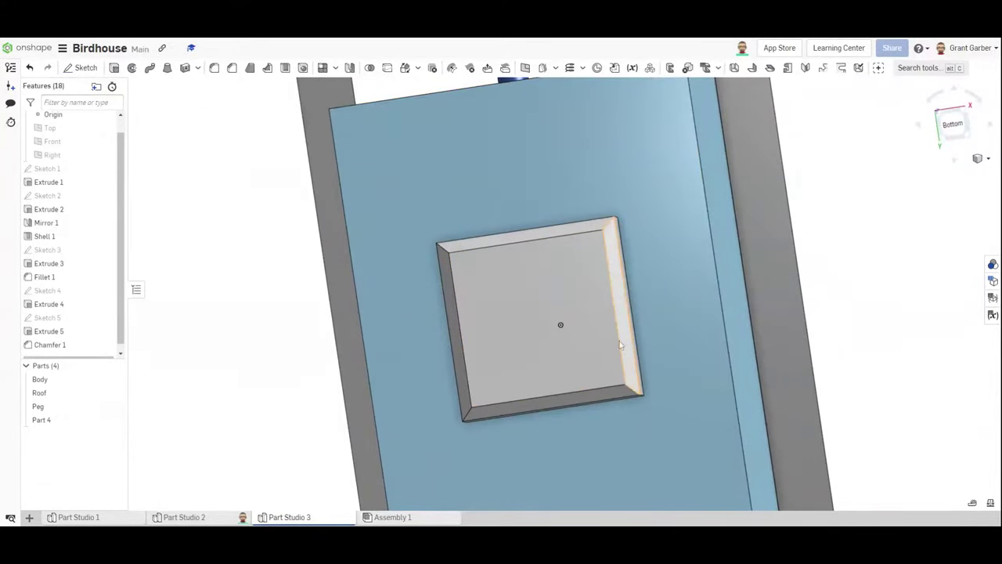
click(79, 67)
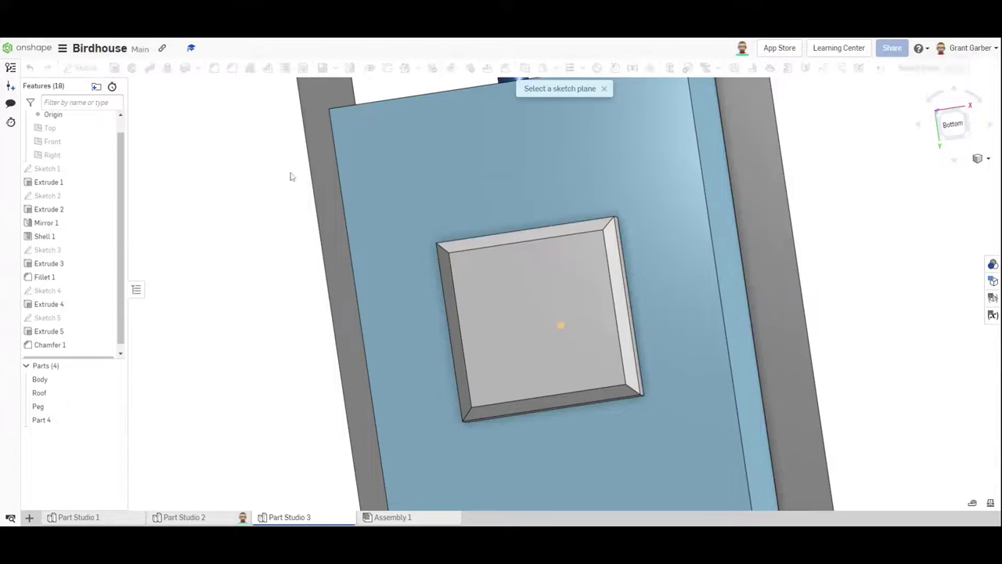
click(526, 315)
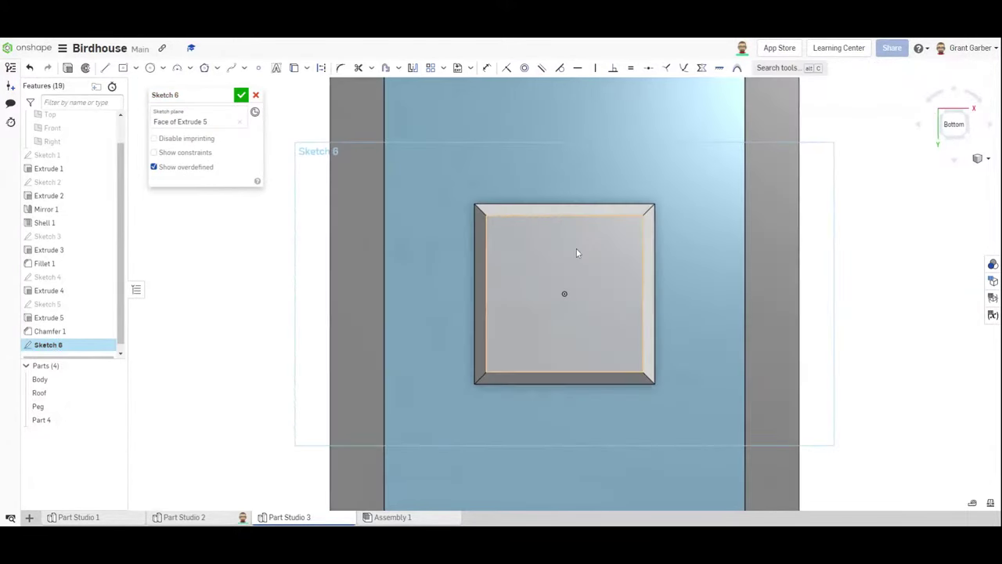
click(150, 67)
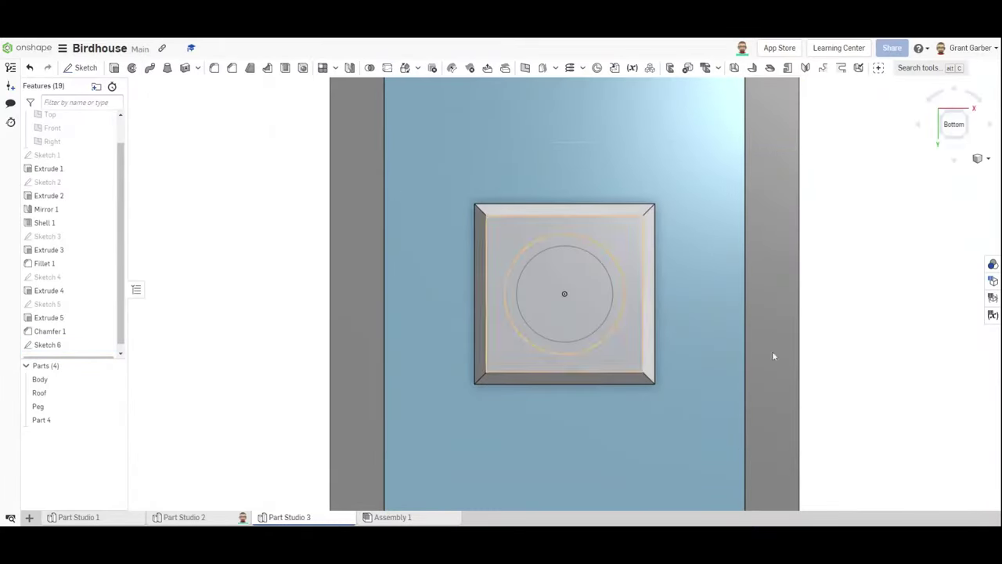
Extrude the ring between the two circles 48 in downward with a blind end, adding it to the square block.
right_drag(835, 295, 824, 335)
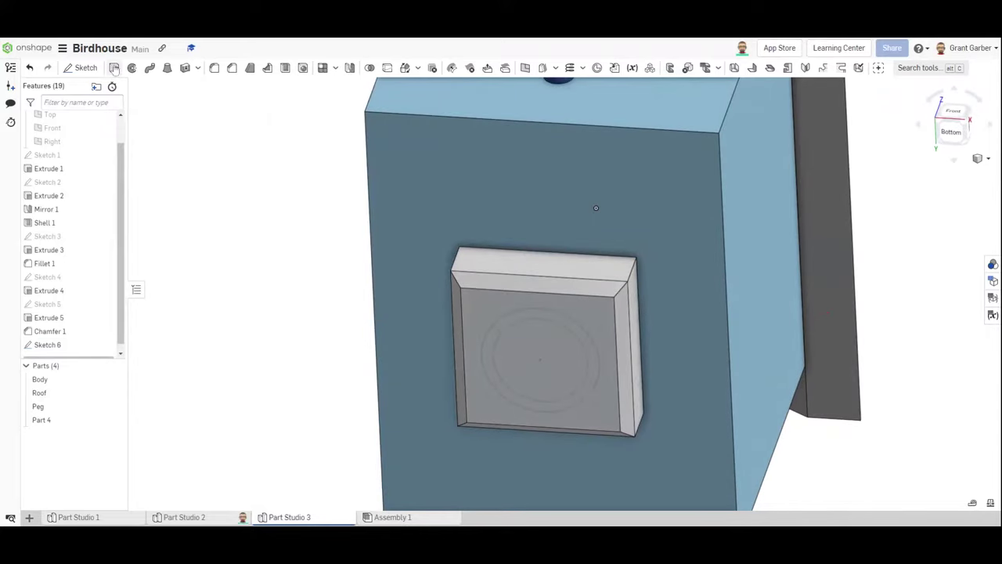
click(114, 69)
click(550, 321)
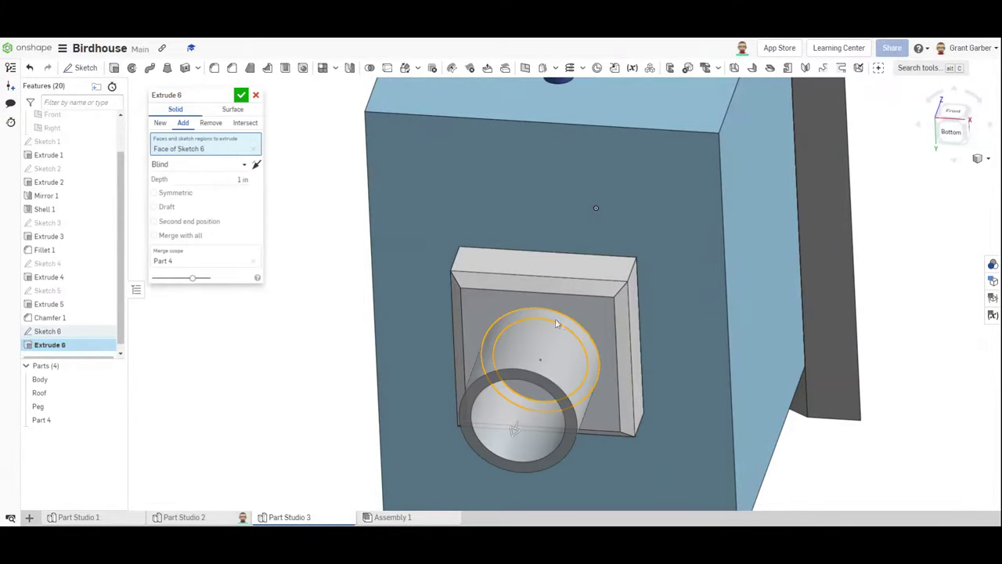
mouse_move(745, 402)
right_down()
mouse_move(728, 313)
mouse_move(665, 371)
mouse_move(303, 251)
right_up()
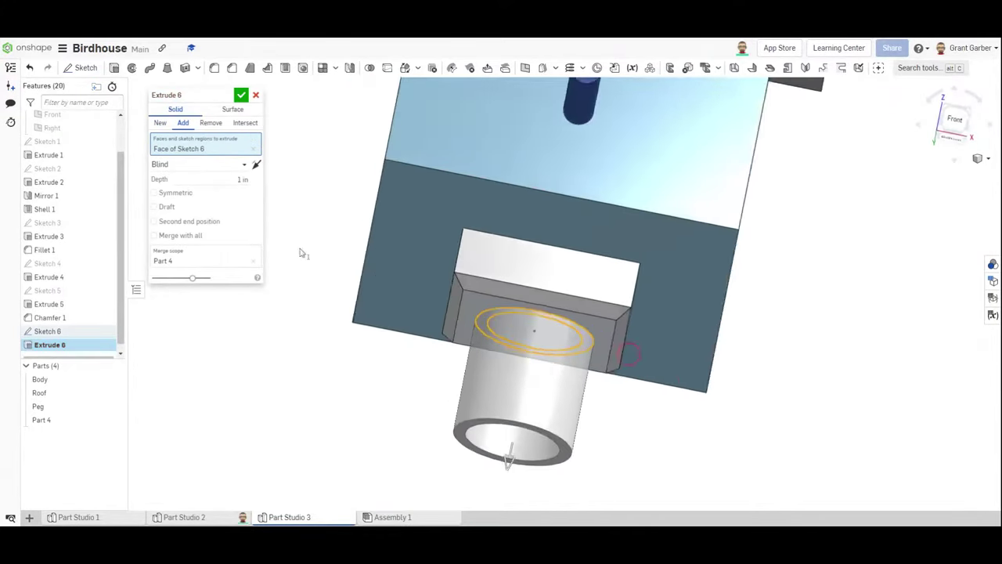
click(243, 179)
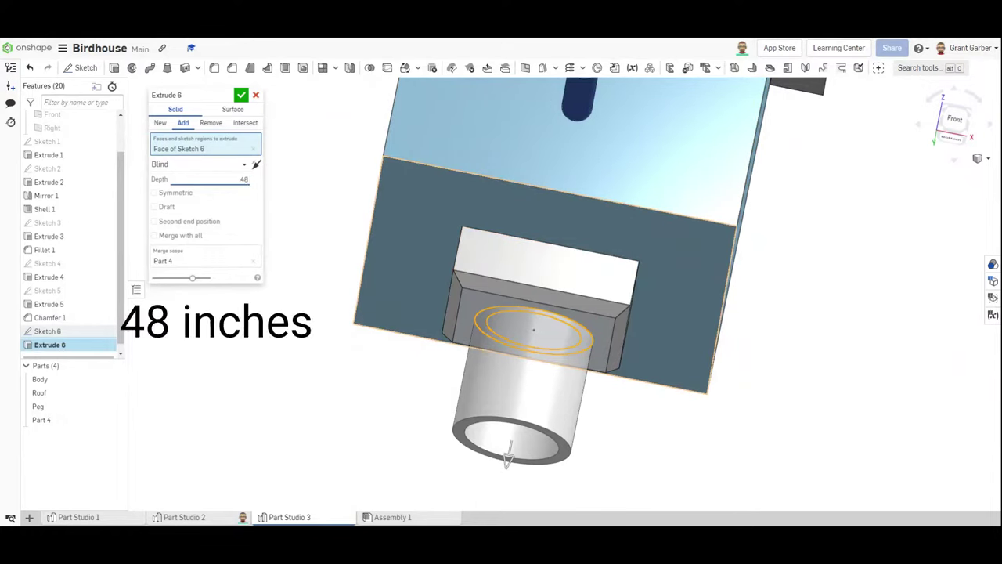
key(Return)
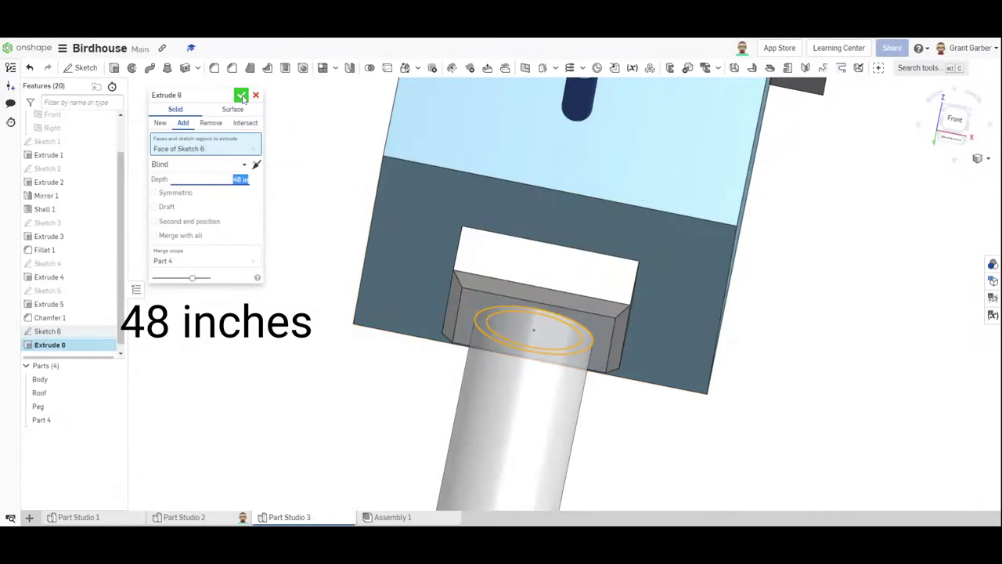
click(240, 95)
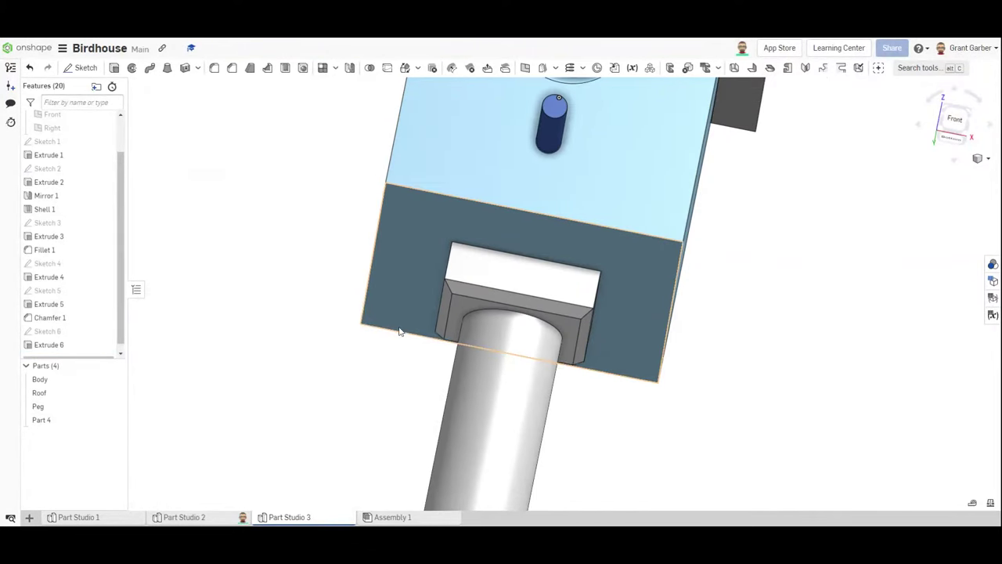
Check the pole's overall length against the birdhouse and set its extrude depth to 24 in.
right_drag(538, 397, 597, 373)
scroll(597, 374, down, 3)
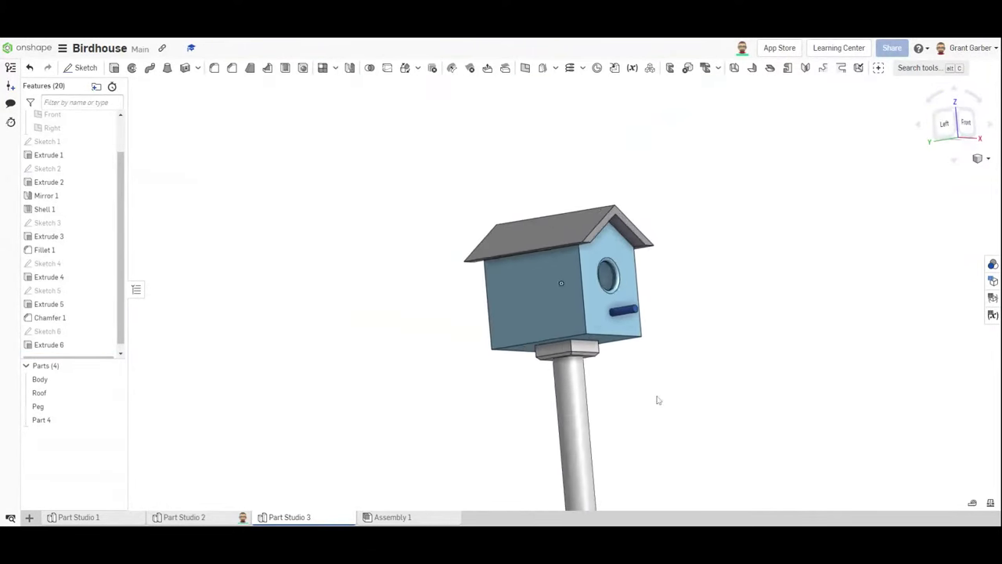
right_drag(655, 400, 664, 429)
scroll(586, 271, down, 10)
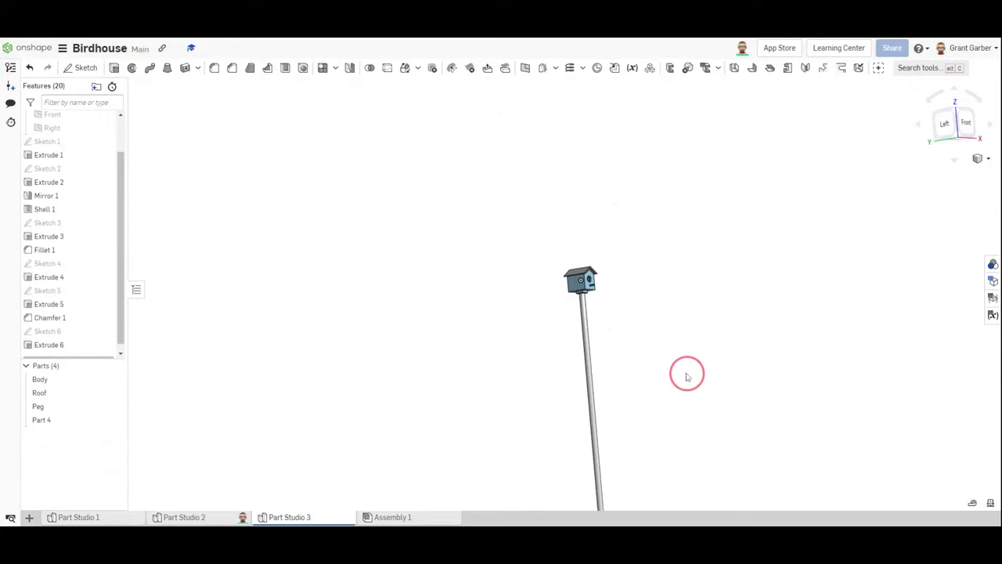
right_drag(687, 373, 643, 327)
scroll(658, 374, down, 3)
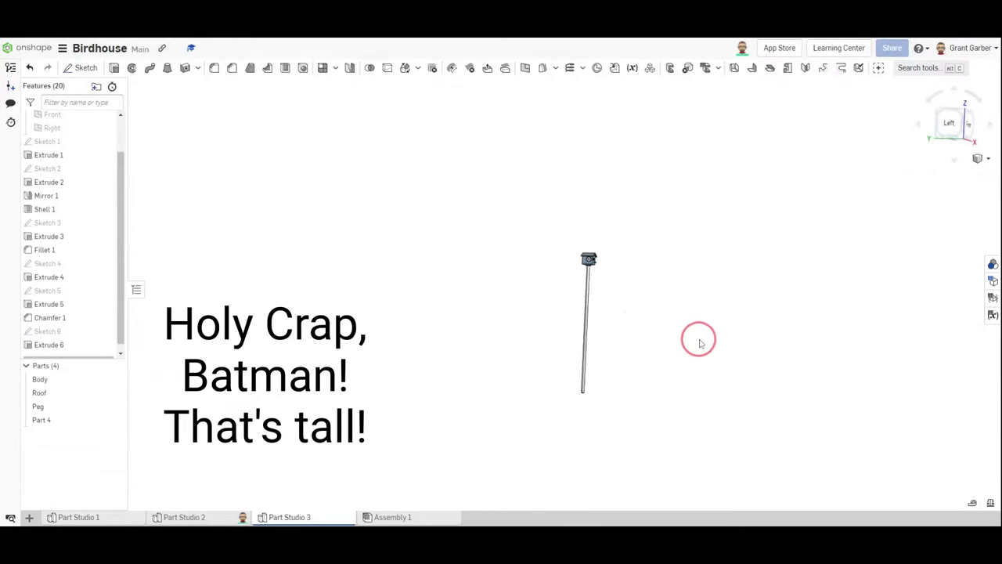
scroll(654, 331, up, 5)
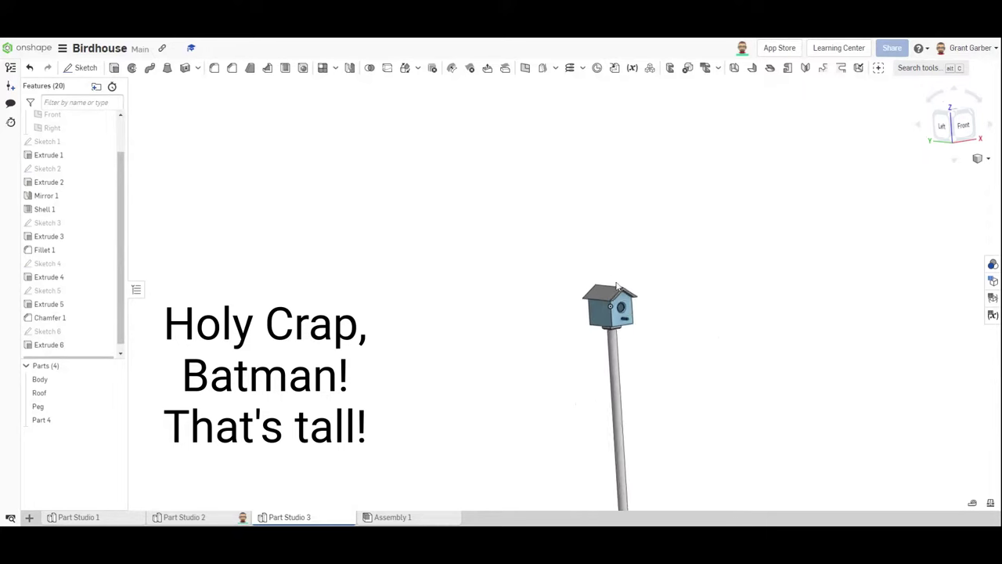
double_click(59, 345)
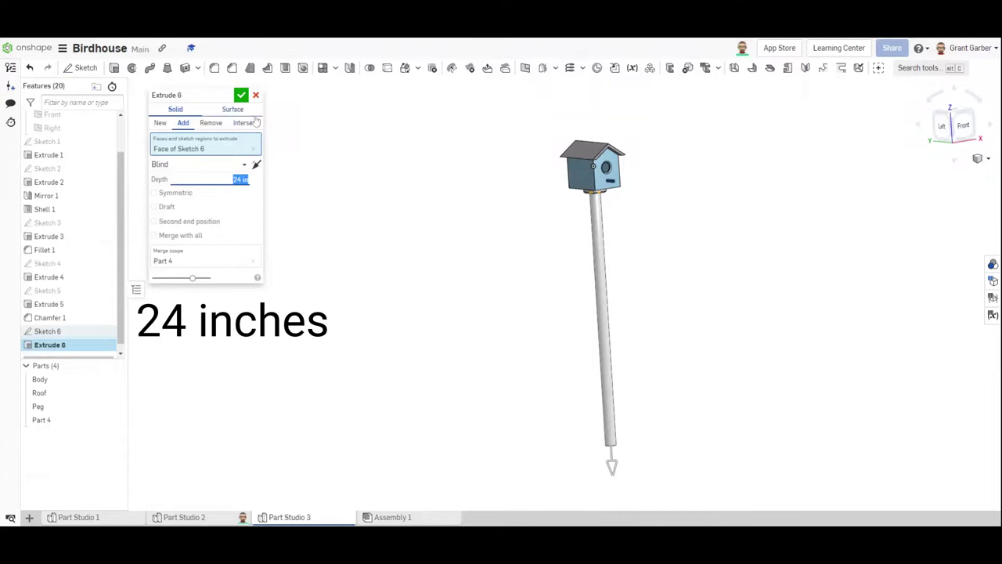
click(242, 95)
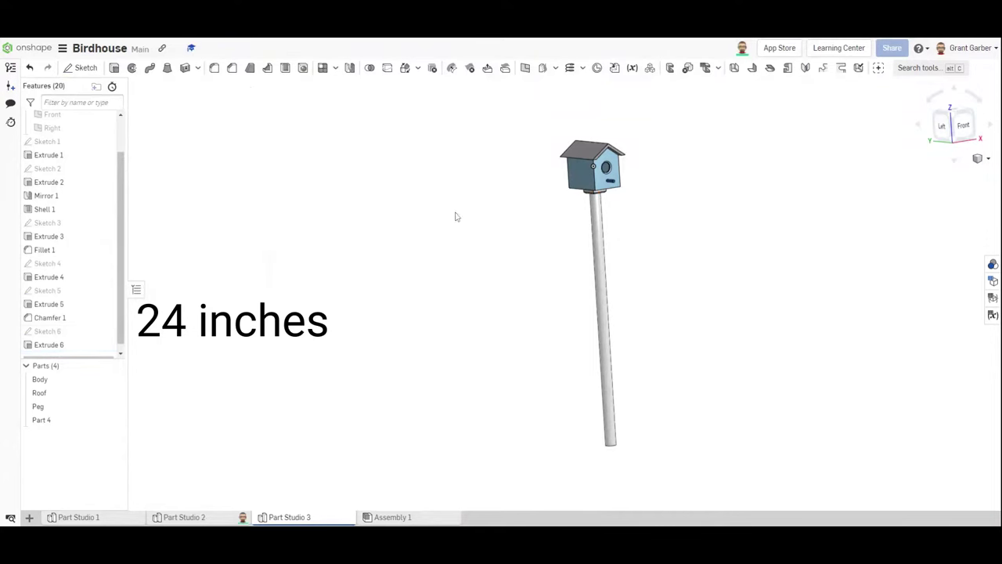
Rename the part made of the square block and pole as Post.
right_click(52, 423)
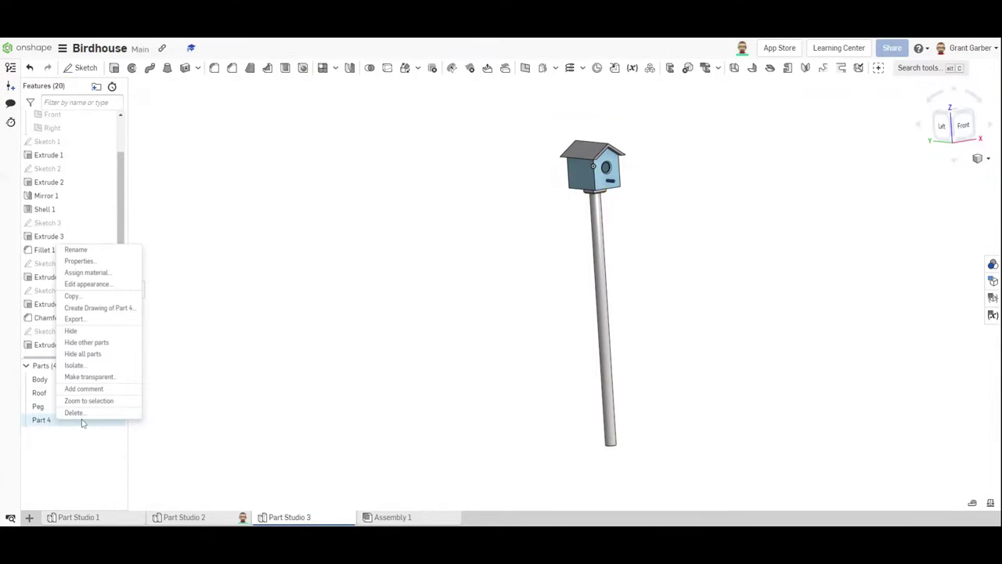
click(72, 250)
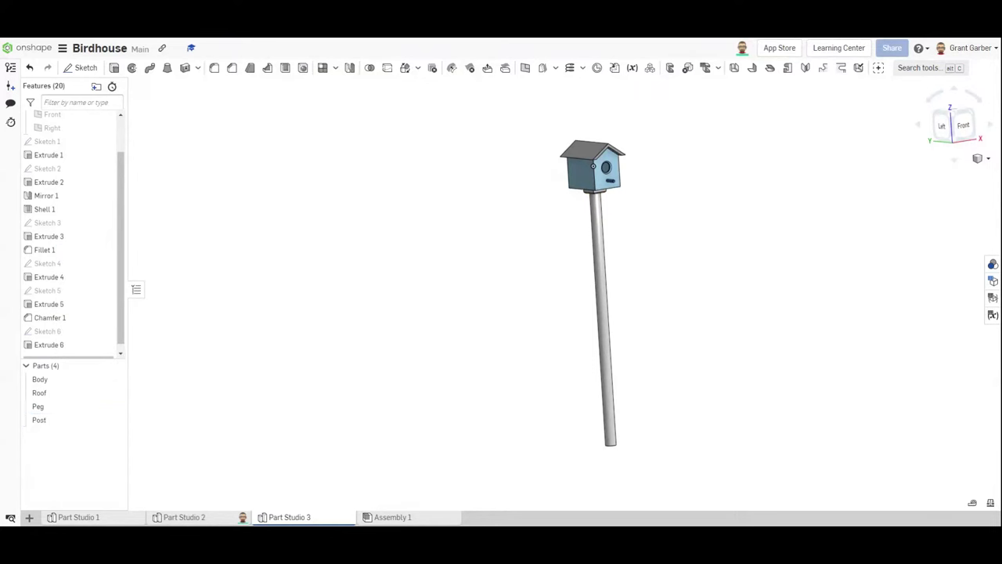
Hide the origin and view the birdhouse on its post from the front right.
scroll(626, 204, up, 5)
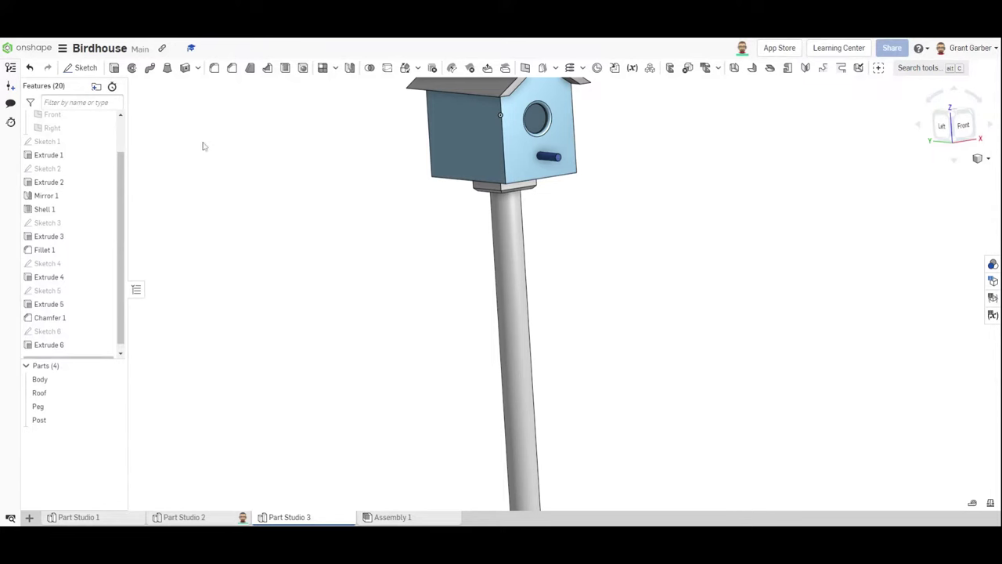
scroll(116, 126, up, 2)
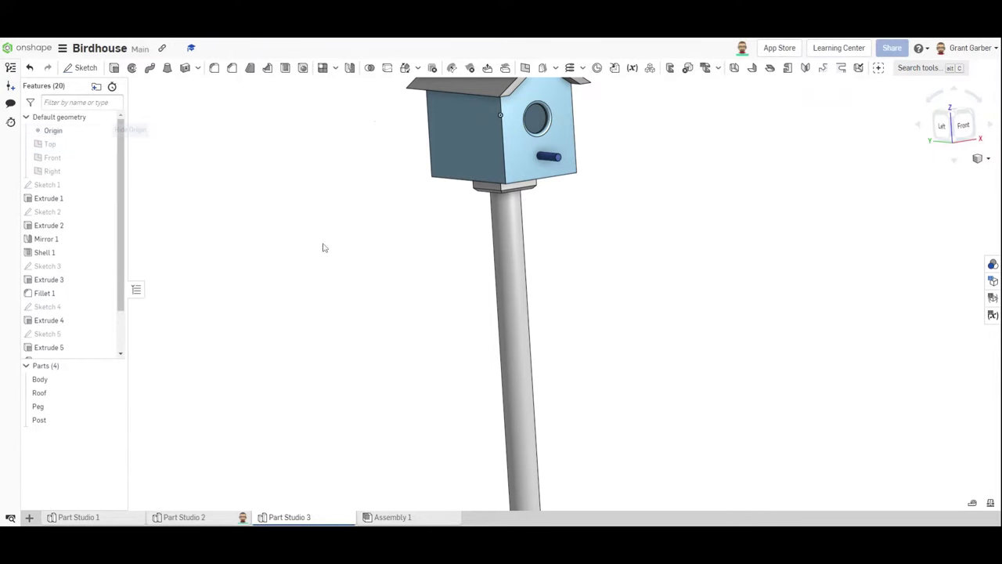
right_drag(593, 233, 544, 281)
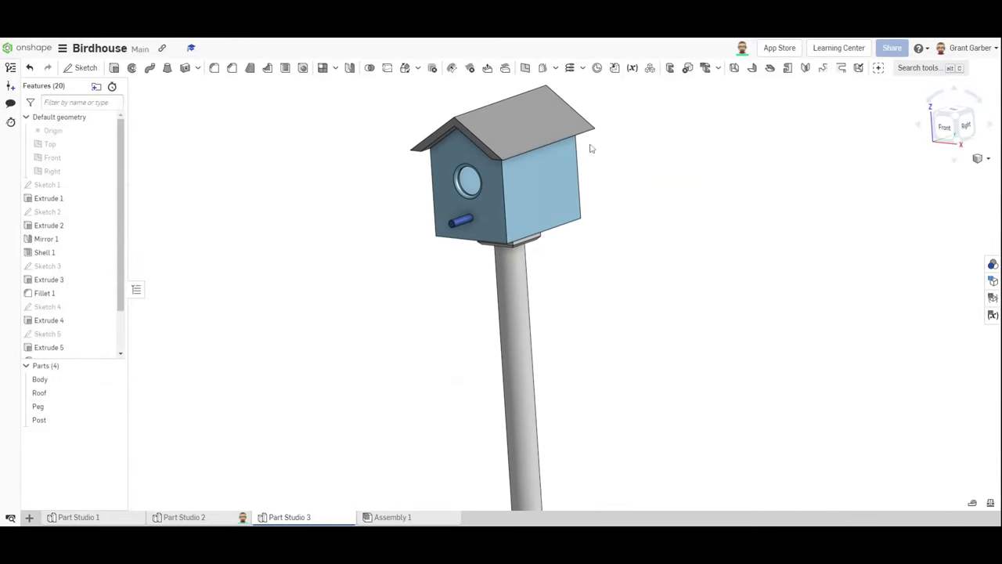